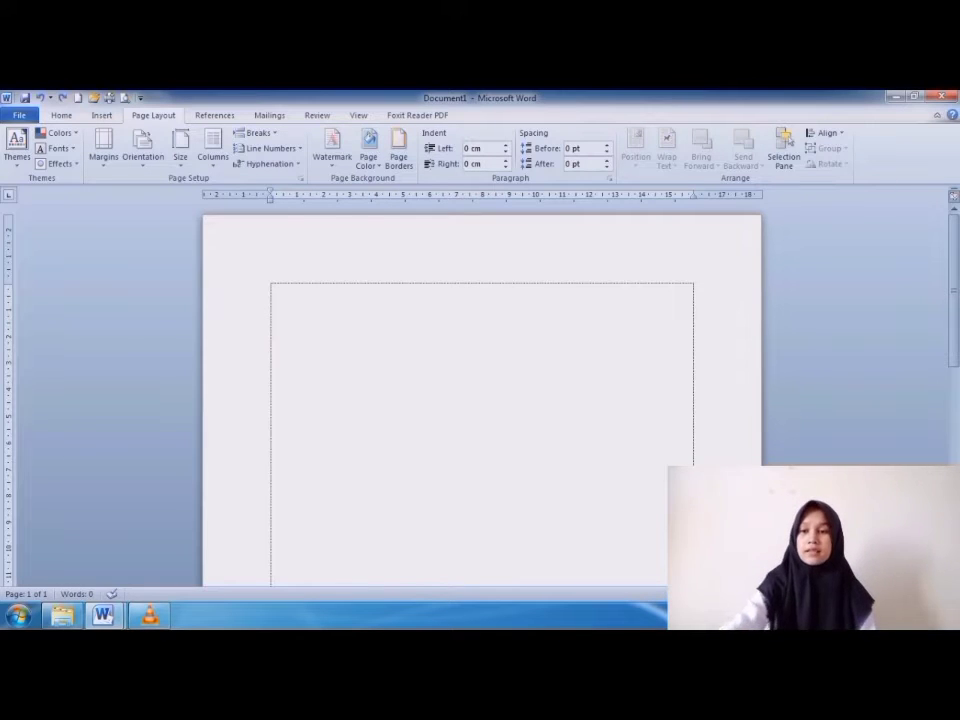
# Paste the copied "seleksi alam" paragraphs into the blank document and return to its beginning.
pyautogui.write('seleksi alam adalah: proses pemilihan yang dilakukan oleh alam terhadap variasi makhluk hidup di dalamnya. Hanya makhluk hidup yang memiliki variasi sesuai dengan lingkungan yang bisa bertahan hidup, sedang yang tidak sesuai akan punah. Organisme yang bisa hidup inilah yang selanjutnya akan mewariskan sifat-sifat yang sesuai dengan lingkungan pada generasi berikutnya.  seleksi alam adalah: proses pemilihan yang dilakukan oleh alam terhadap variasi makhluk hidup di dalamnya. Hanya makhluk hidup yang memiliki variasi sesuai dengan lingkungan yang bisa bertahan hidup, sedang yang tidak sesuai akan punah. Organisme yang bisa hidup inilah yang selanjutnya akan mewariskan sifat-sifat yang sesuai dengan lingkungan pada generasi berikutnya.  seleksi alam adalah: proses pemilihan yang dilakukan oleh alam terhadap variasi makhluk hidup di dalamnya. Hanya makhluk hidup yang memiliki variasi sesuai dengan lingkungan yang bisa bertahan hidup, sedang yang tidak sesuai akan punah. Organisme yang bisa hidup inilah yang selanjutnya akan mewariskan sifat-sifat yang sesuai dengan lingkungan pada generasi berikutnya.  seleksi alam adalah: proses pemilihan yang dilakukan oleh alam terhadap variasi makhluk hidup di dalamnya. Hanya makhluk hidup yang memiliki variasi sesuai dengan lingkungan yang bisa bertahan hidup, sedang yang tidak sesuai akan punah. Organisme yang bisa hidup inilah yang selanjutnya akan mewariskan sifat-sifat yang sesuai dengan lingkungan pada generasi berikutnya.  seleksi alam adalah: proses pemilihan yang dilakukan oleh alam terhadap variasi makhluk hidup di dalamnya. Hanya makhluk hidup yang memiliki variasi sesuai dengan lingkungan yang bisa bertahan hidup, sedang yang tidak sesuai akan punah. Organisme yang bisa hidup inilah yang selanjutnya akan mewariskan sifat-sifat yang sesuai dengan lingkungan pada generasi berikutnya.')
pyautogui.hotkey('ctrl', 'Home')
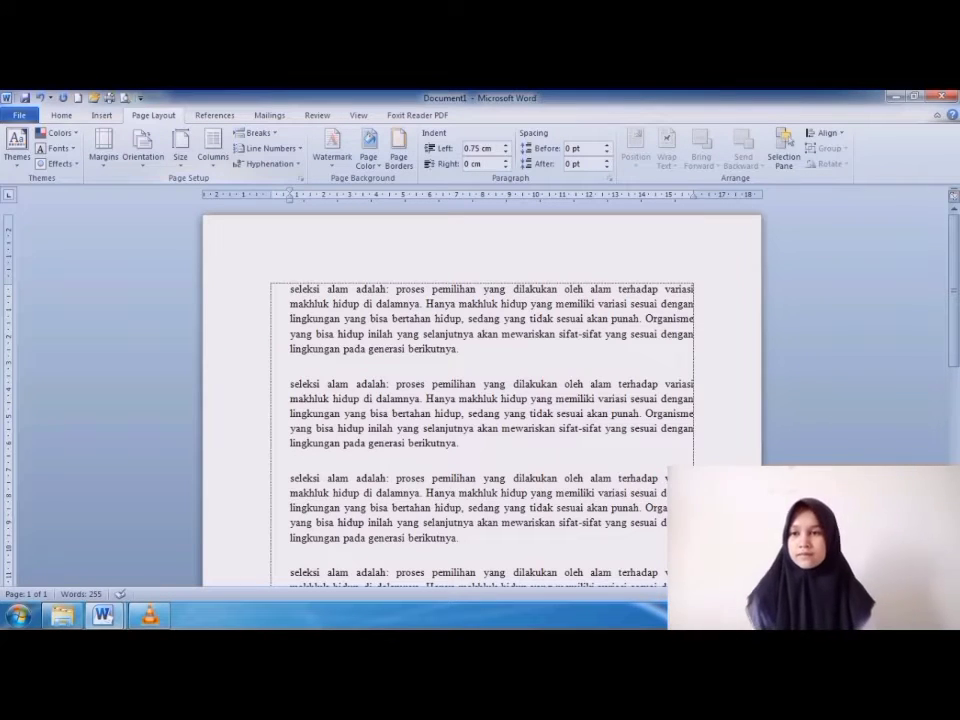
# Apply the Narrow margin preset, 1.27 cm on every side, to the document.
pyautogui.click(104, 148)
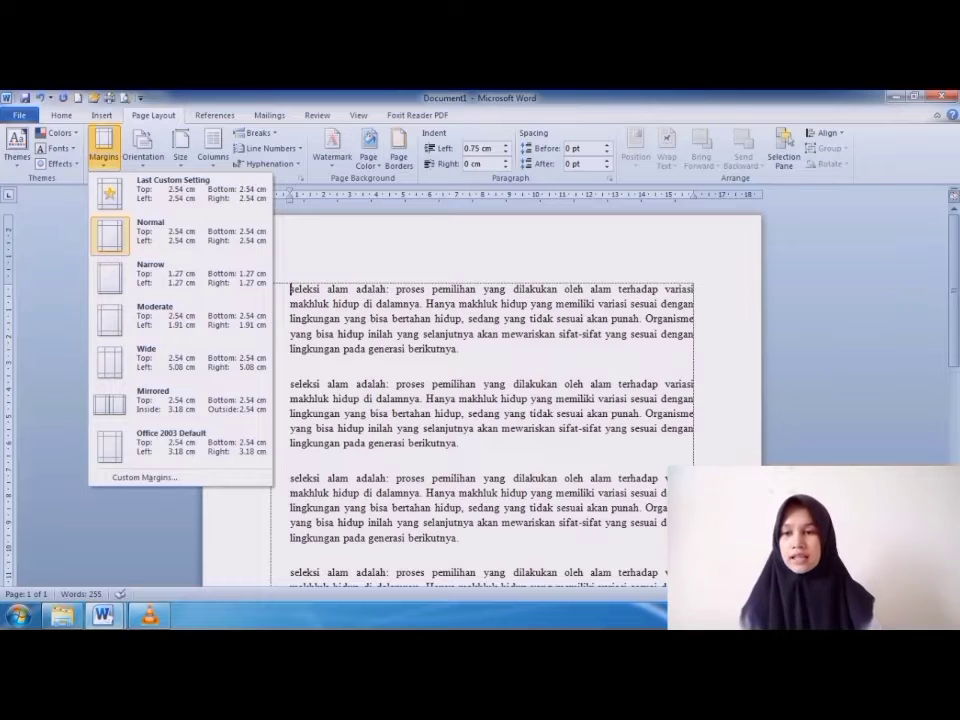
pyautogui.press('Escape')
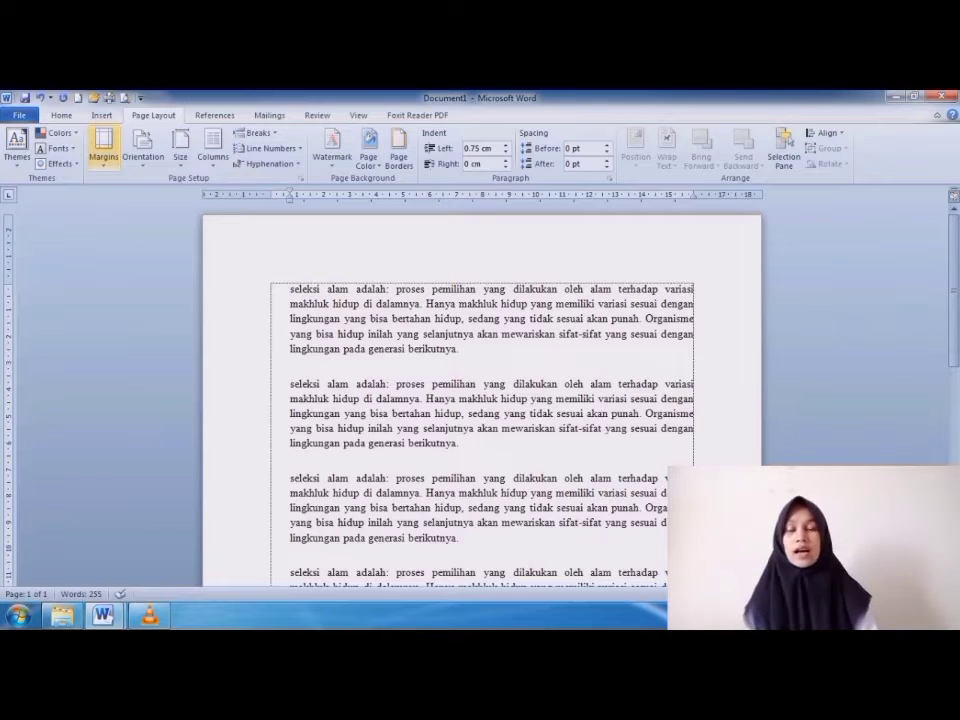
pyautogui.click(104, 146)
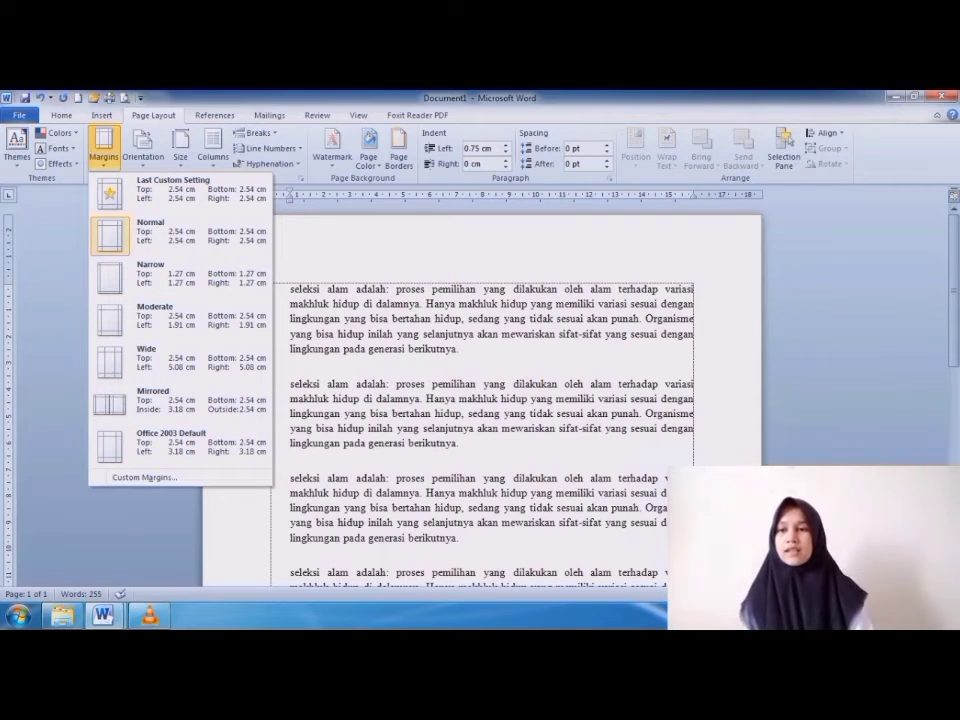
pyautogui.press('Escape')
pyautogui.click(104, 146)
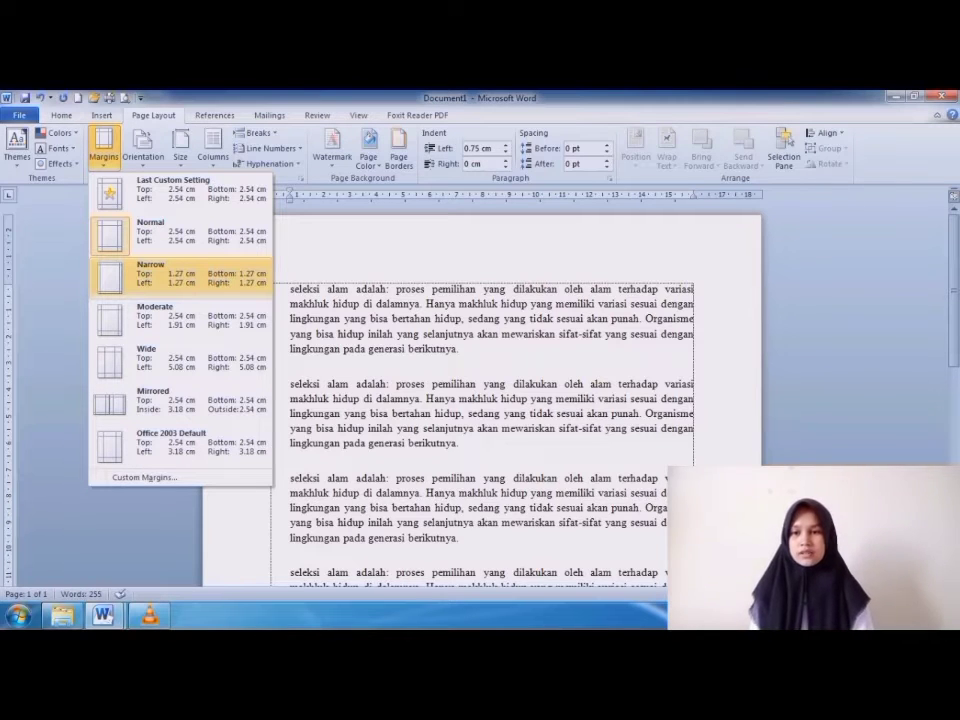
pyautogui.click(180, 273)
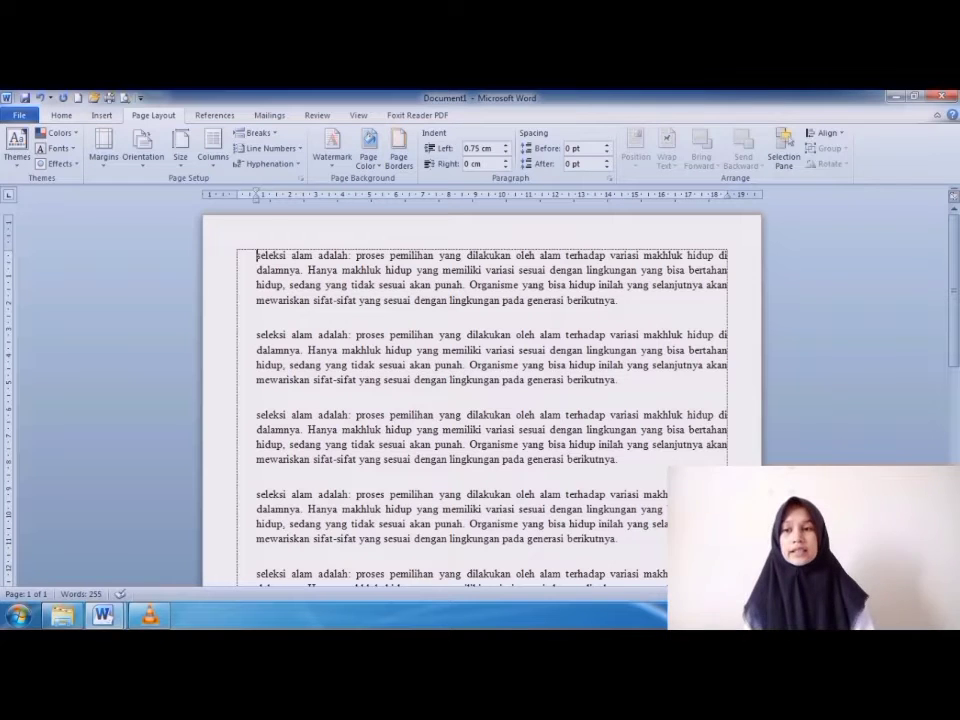
# Return the document to the Normal margin preset of 2.54 cm on every side.
pyautogui.click(104, 145)
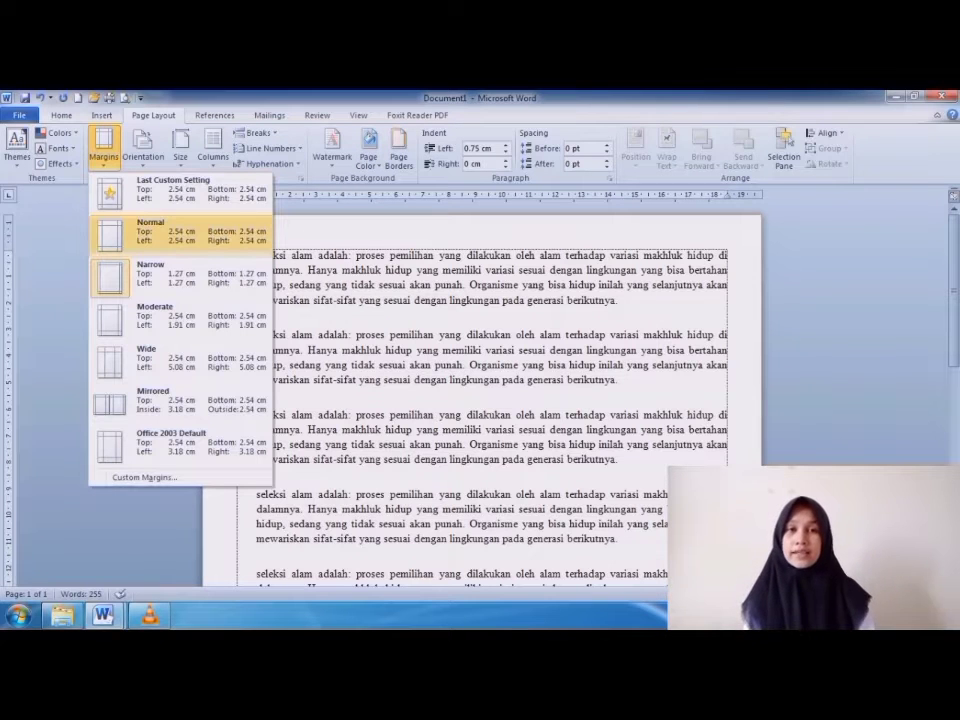
pyautogui.click(160, 232)
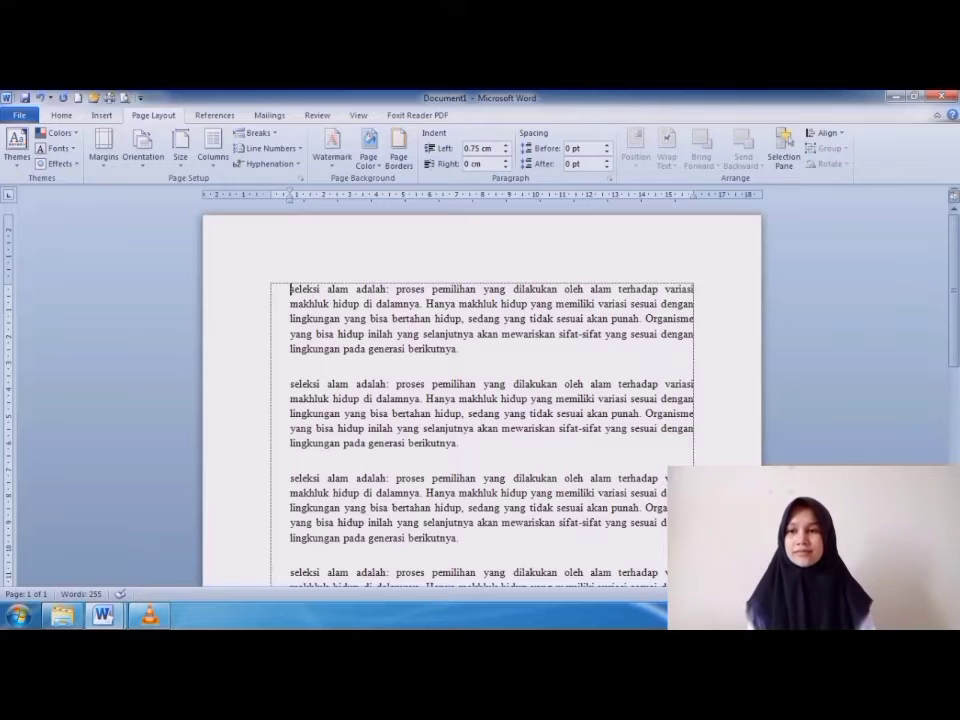
pyautogui.click(104, 148)
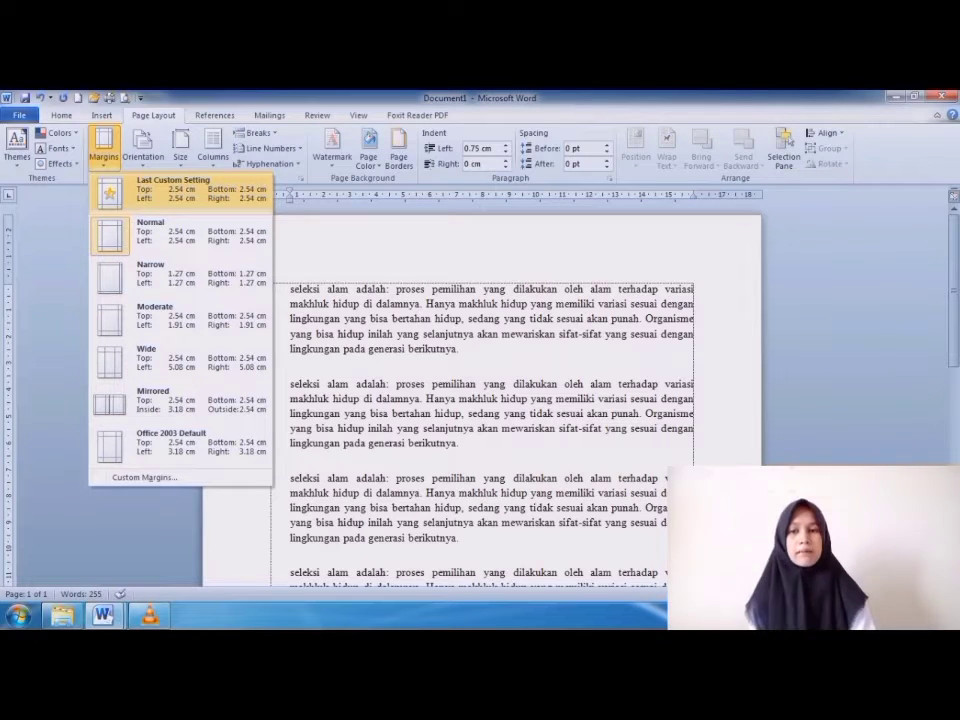
pyautogui.press('Escape')
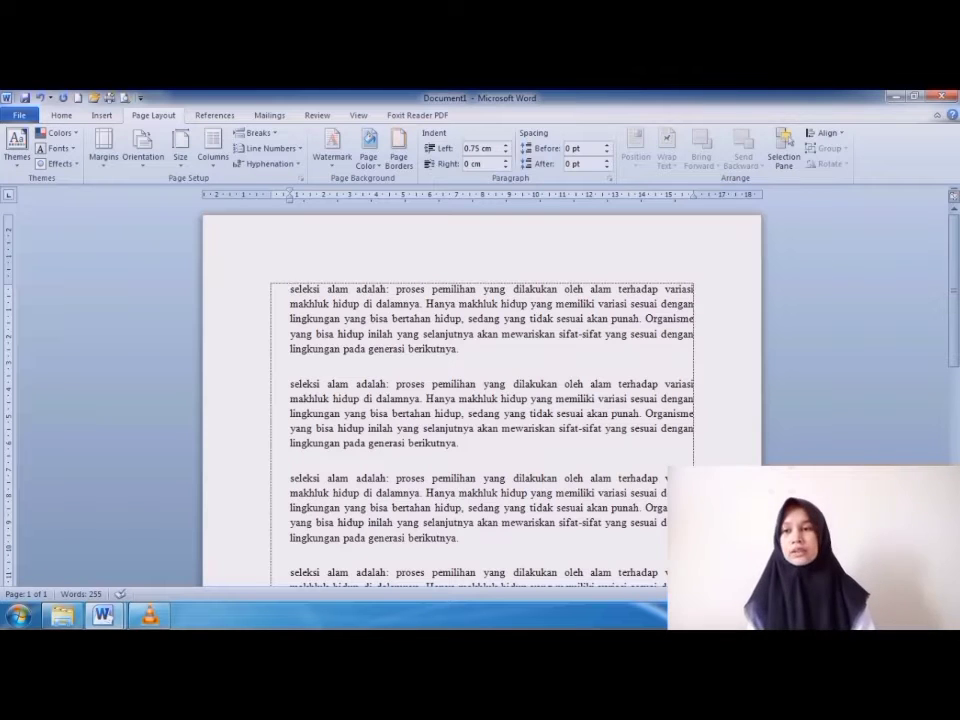
# Set custom margins for the whole document: 4 cm for top and left, 3 cm for bottom and right.
pyautogui.click(103, 145)
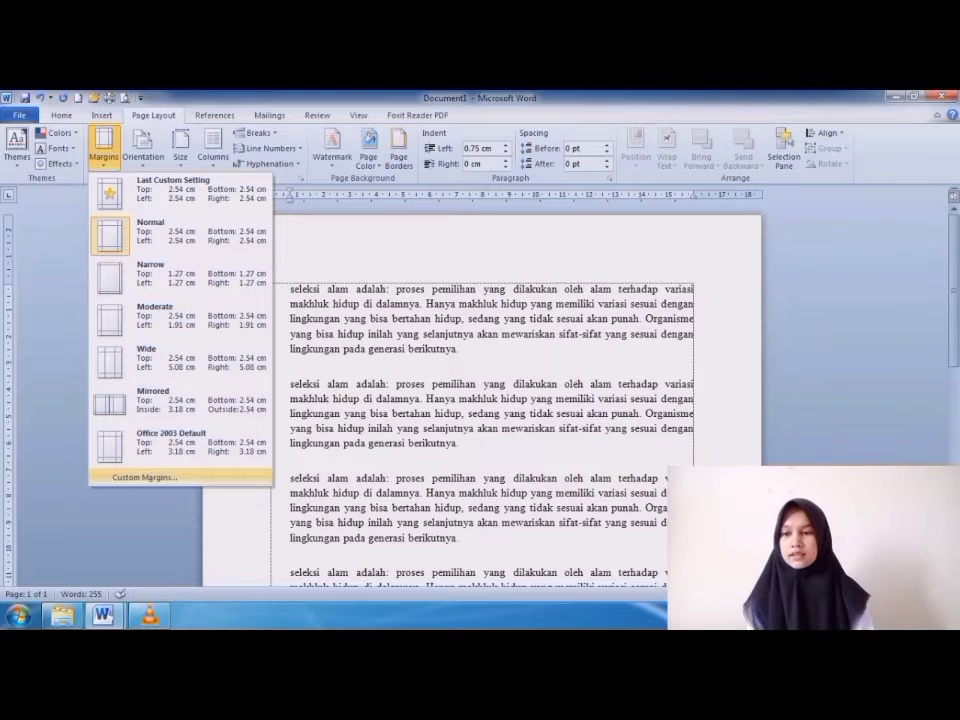
pyautogui.click(144, 477)
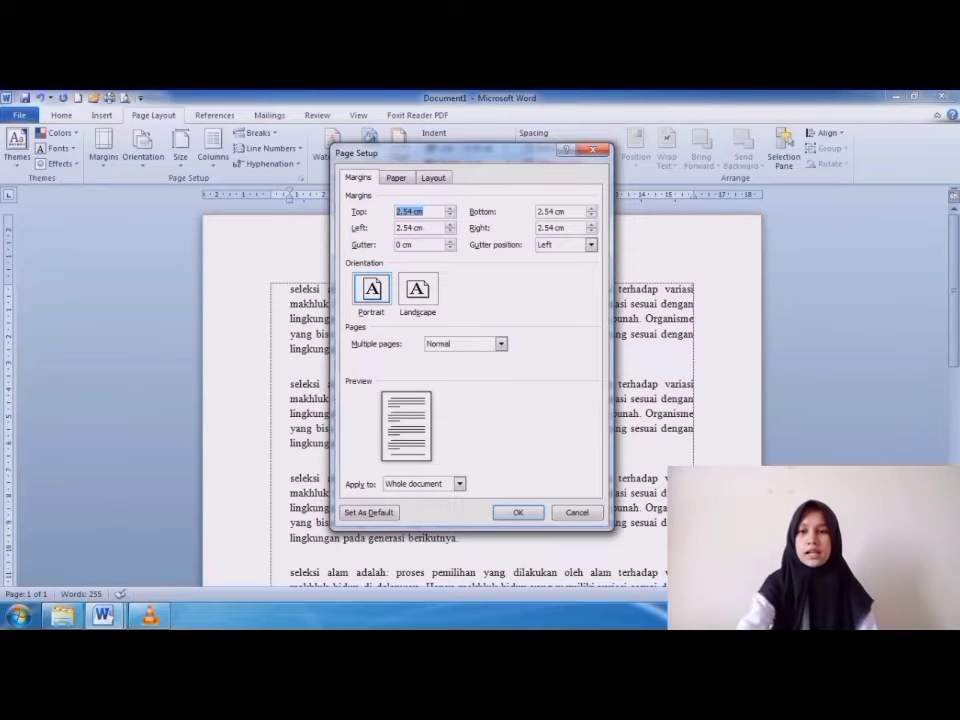
pyautogui.click(413, 211)
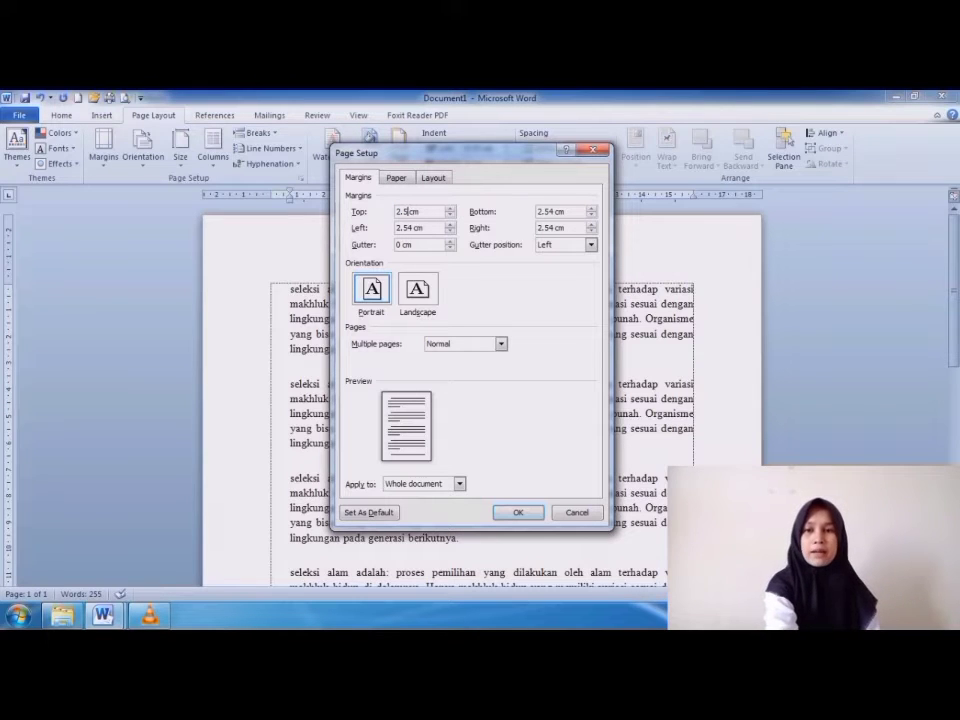
pyautogui.click(409, 227)
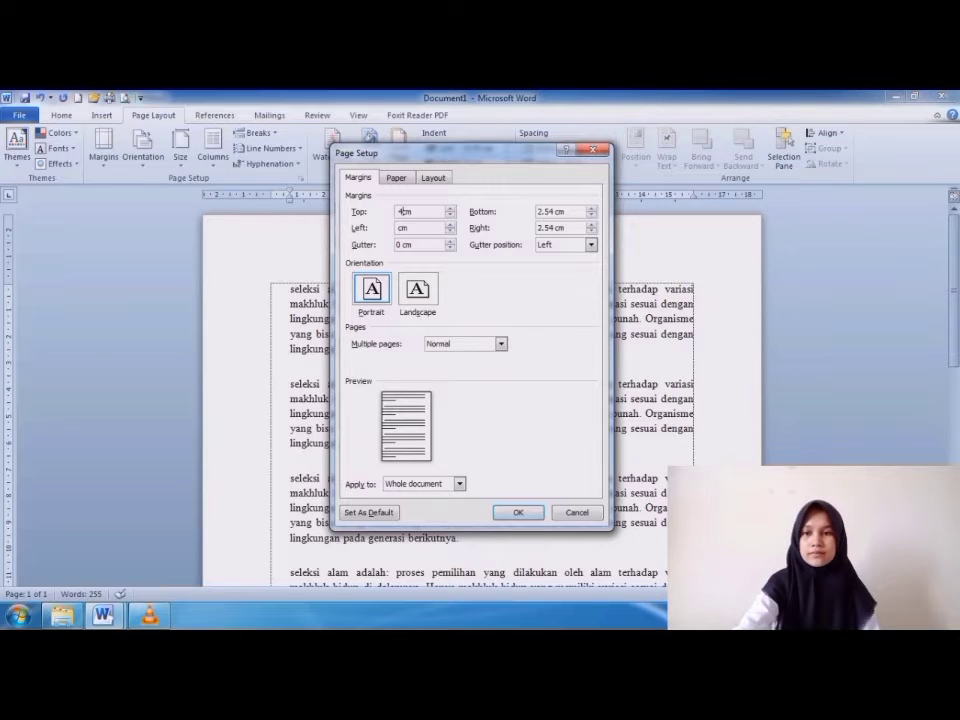
pyautogui.press('Tab')
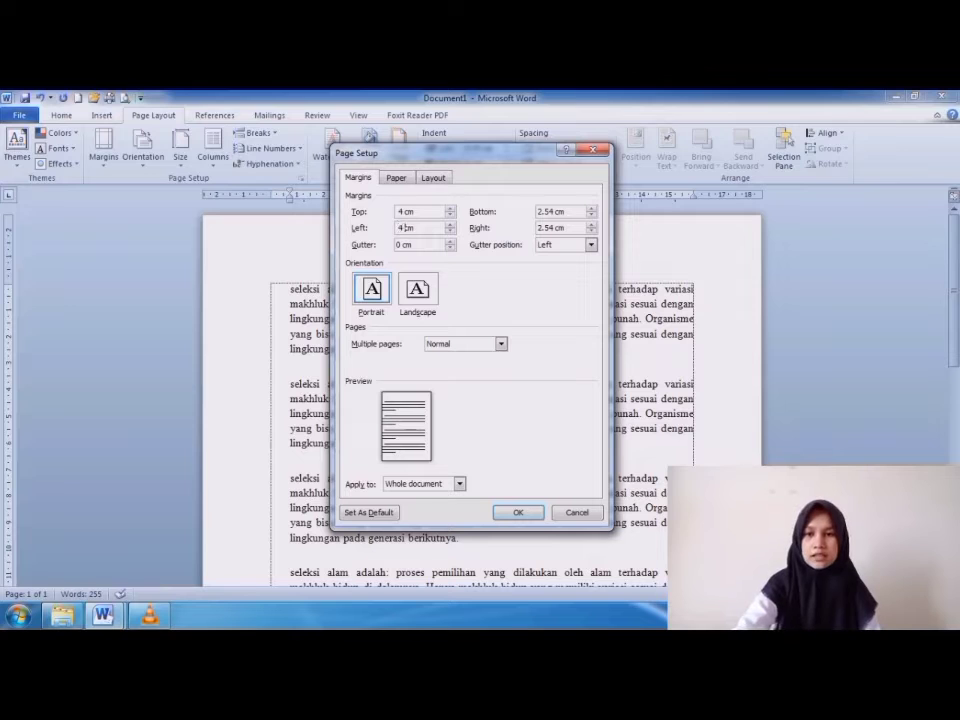
pyautogui.press('Tab')
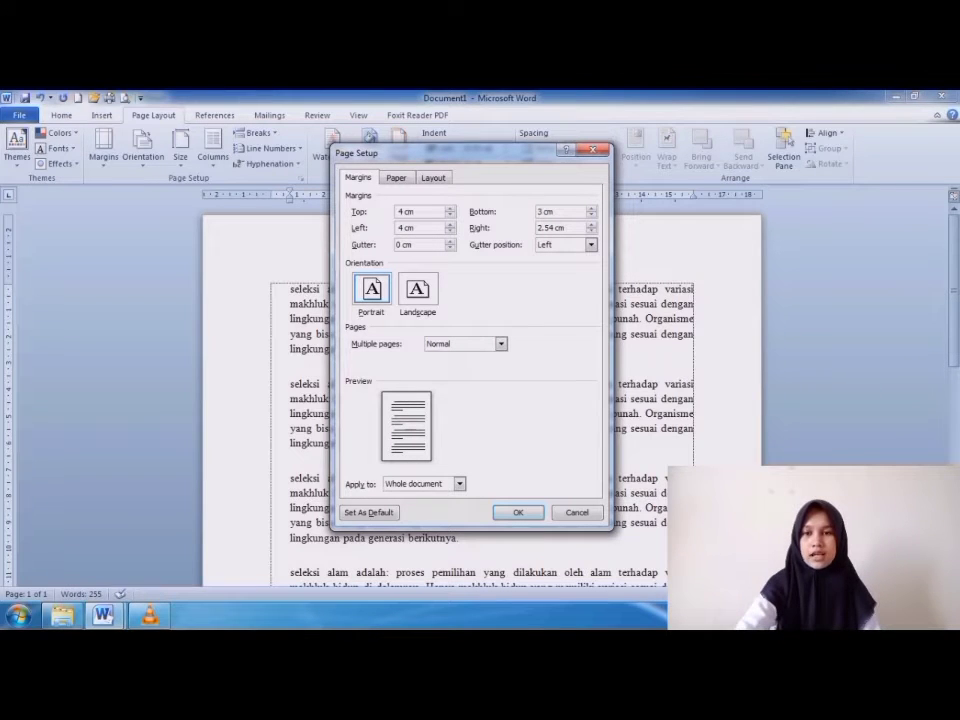
pyautogui.doubleClick(547, 228)
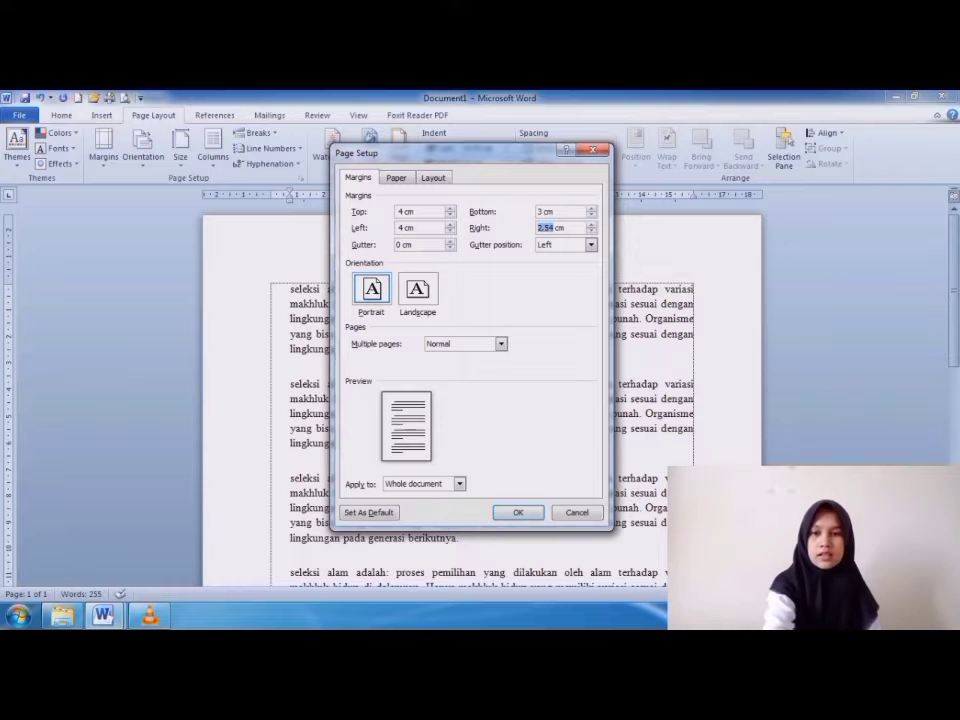
pyautogui.press('BackSpace')
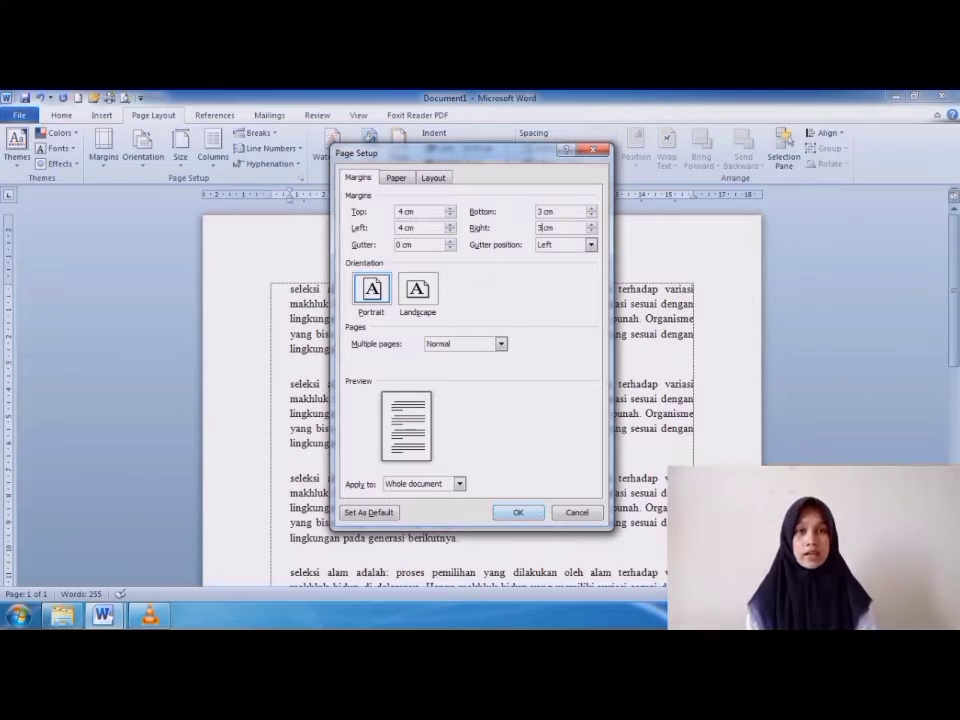
pyautogui.press('Return')
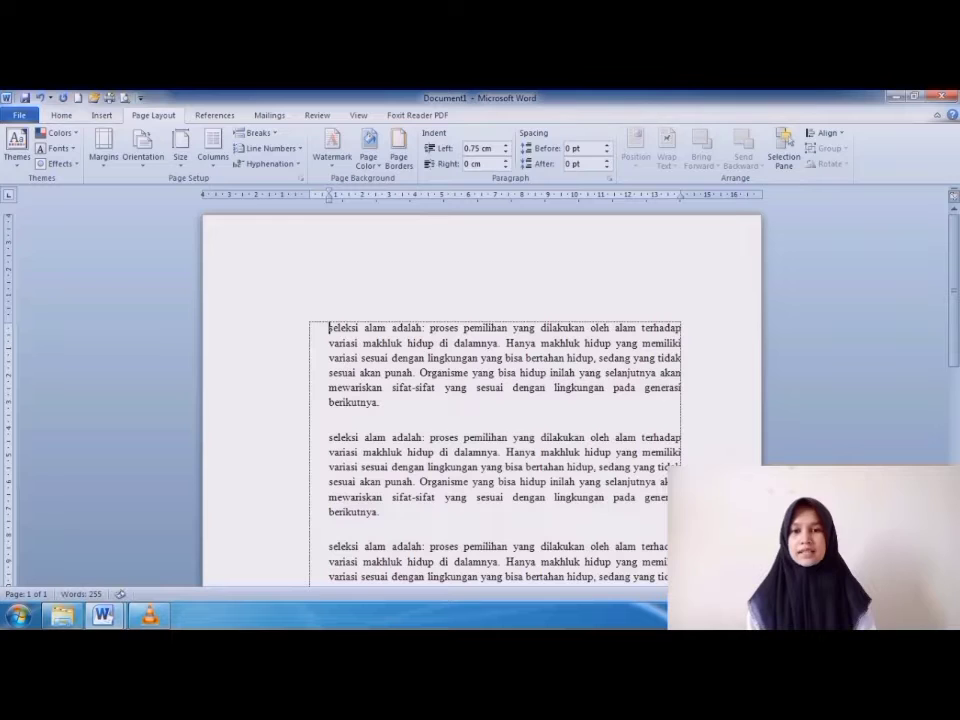
# Examine how the paragraphs sit within the custom margins from the start to the end of the page.
pyautogui.scroll(-5, 480, 400)
pyautogui.scroll(5, 480, 400)
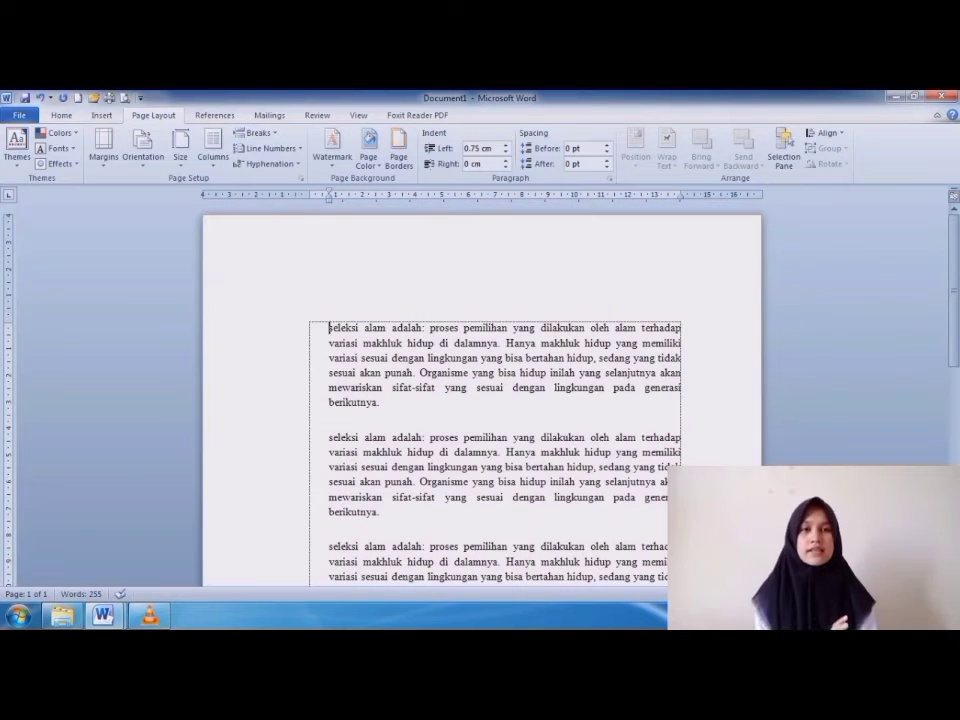
pyautogui.scroll(-2, 480, 400)
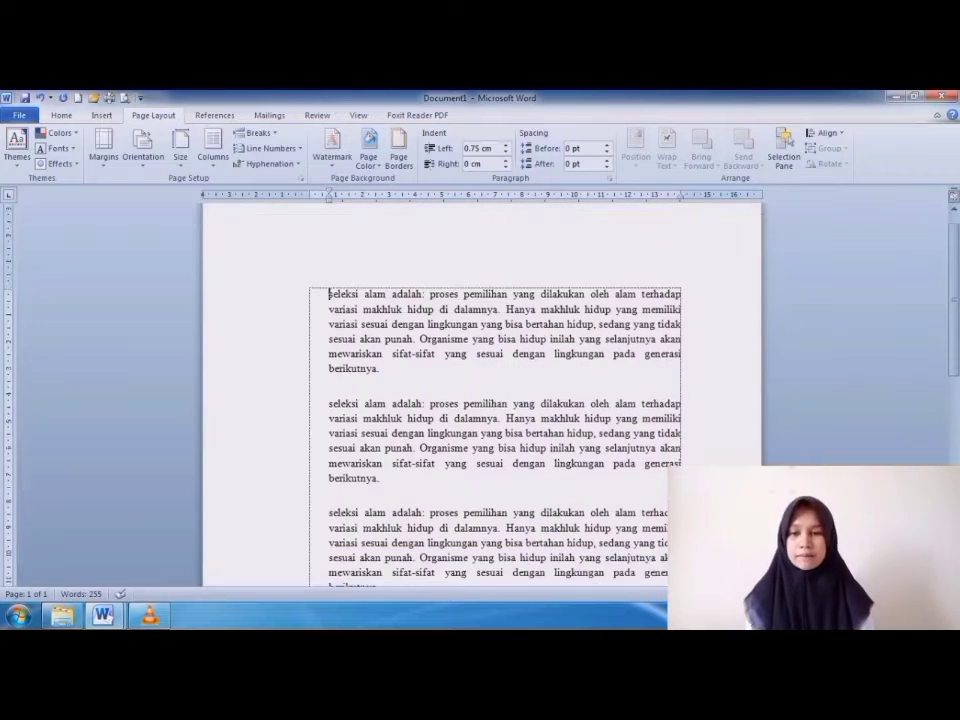
pyautogui.scroll(2, 480, 400)
pyautogui.scroll(-4, 480, 400)
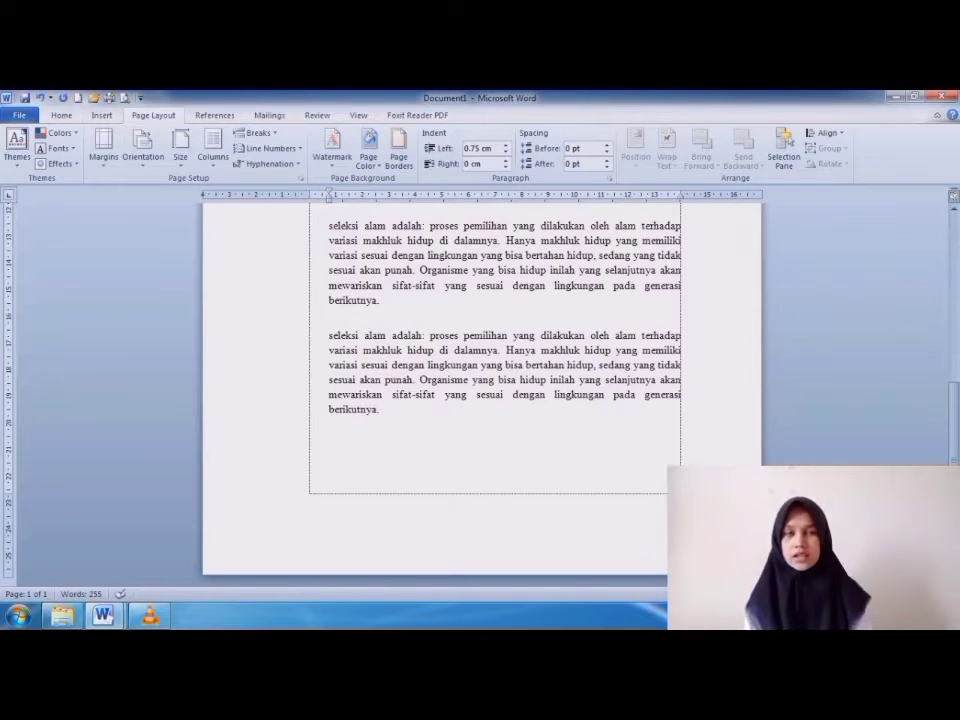
pyautogui.write('seleksi alam adalah: proses pemilihan yang dilakukan oleh alam terhadap variasi makhluk hidup di dalamnya. Hanya makhluk hidup yang memiliki variasi sesuai dengan lingkungan yang bisa bertahan hidup, sedang yang tidak sesuai akan punah. Organisme yang bisa hidup inilah yang selanjutnya akan mewariskan sifat-sifat yang sesuai dengan lingkungan pada generasi berikutnya.  seleksi alam adalah: proses pemilihan yang dilakukan oleh alam terhadap variasi makhluk hidup di dalamnya. Hanya makhluk hidup yang memiliki variasi sesuai dengan lingkungan yang bisa bertahan hidup, sedang yang tidak sesuai akan punah. Organisme yang bisa hidup inilah yang selanjutnya akan mewariskan sifat-sifat yang sesuai dengan lingkungan pada generasi berikutnya.')
pyautogui.hotkey('ctrl', 'Home')
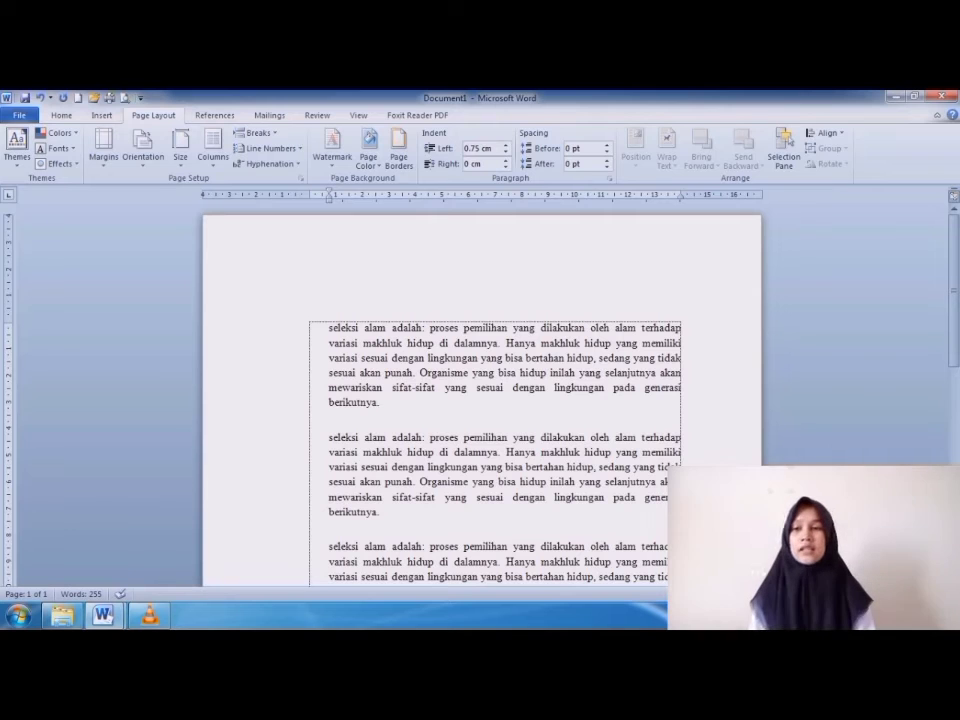
# Replace the custom margins with the Normal preset, 2.54 cm on all sides, and check the page.
pyautogui.click(104, 148)
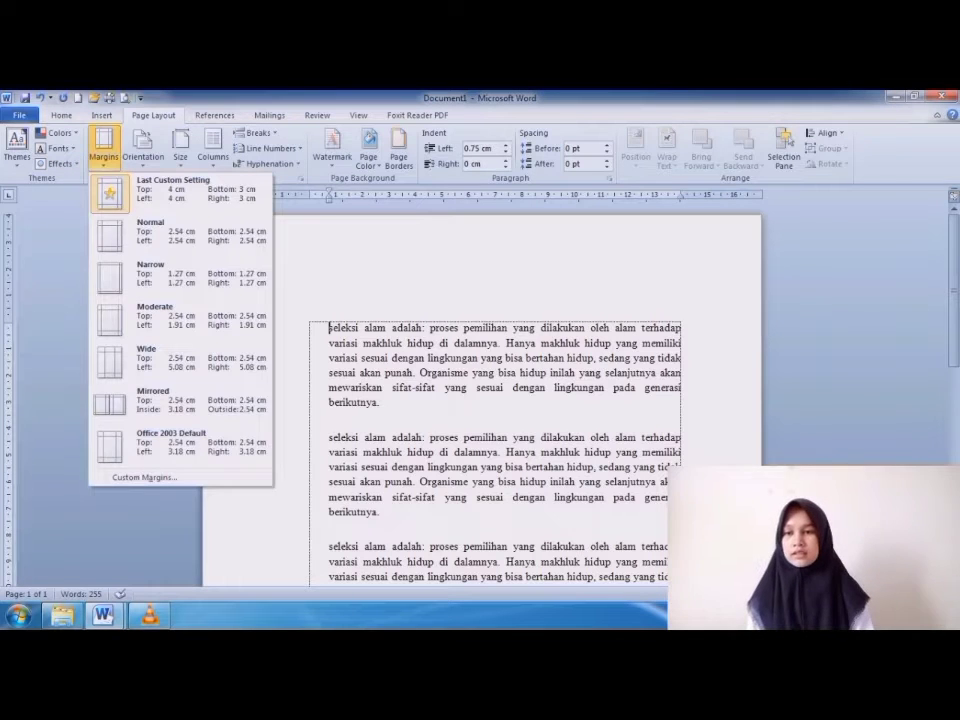
pyautogui.click(104, 148)
pyautogui.click(104, 148)
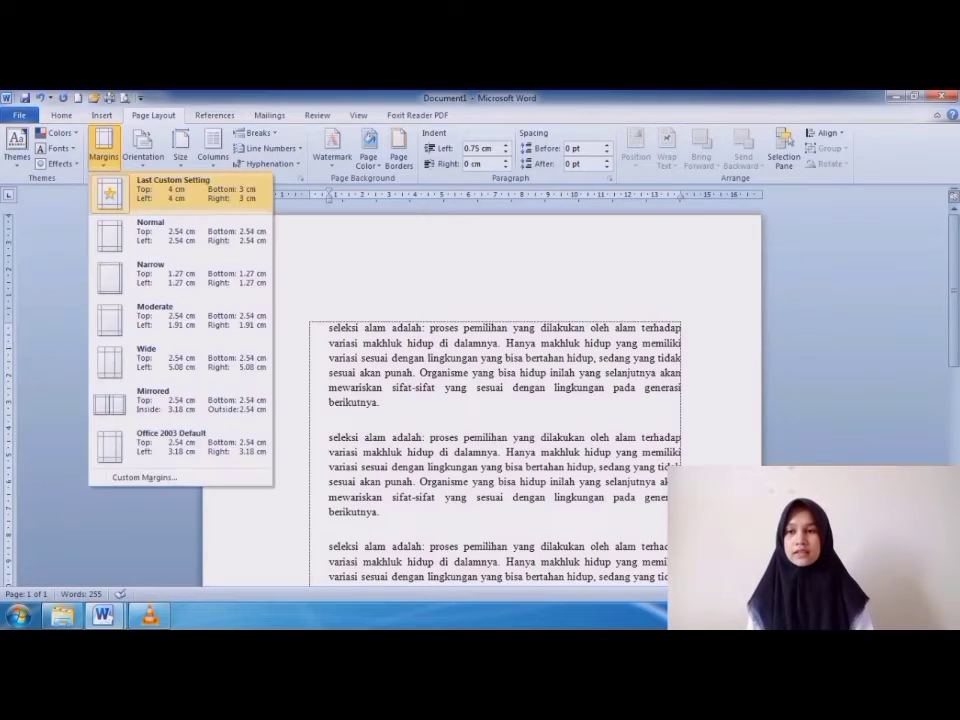
pyautogui.click(180, 233)
pyautogui.scroll(-10, 480, 400)
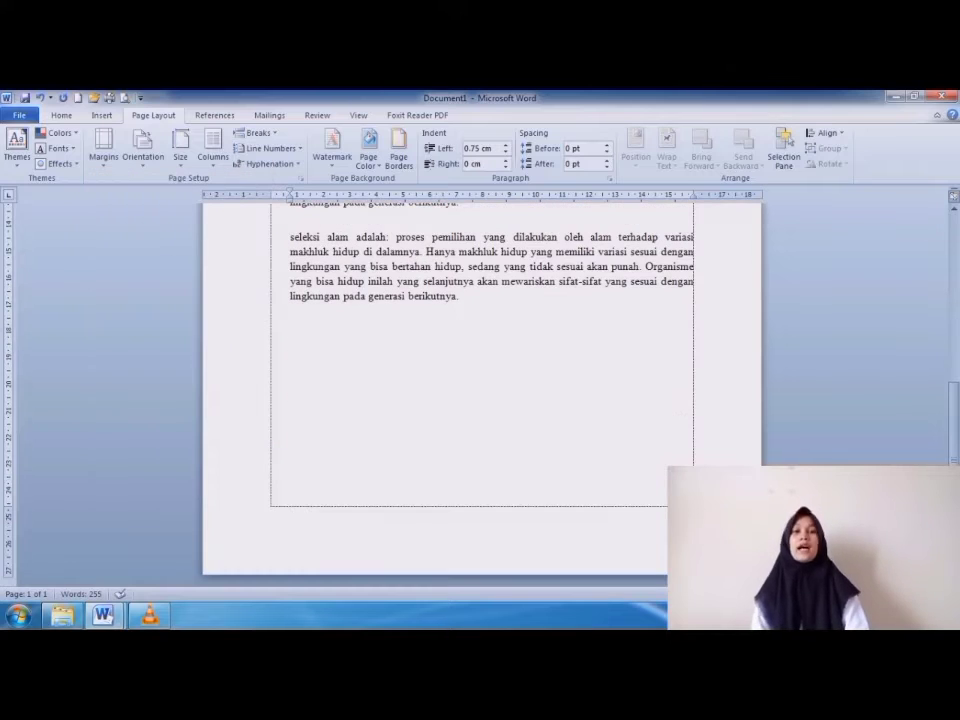
pyautogui.scroll(10, 480, 400)
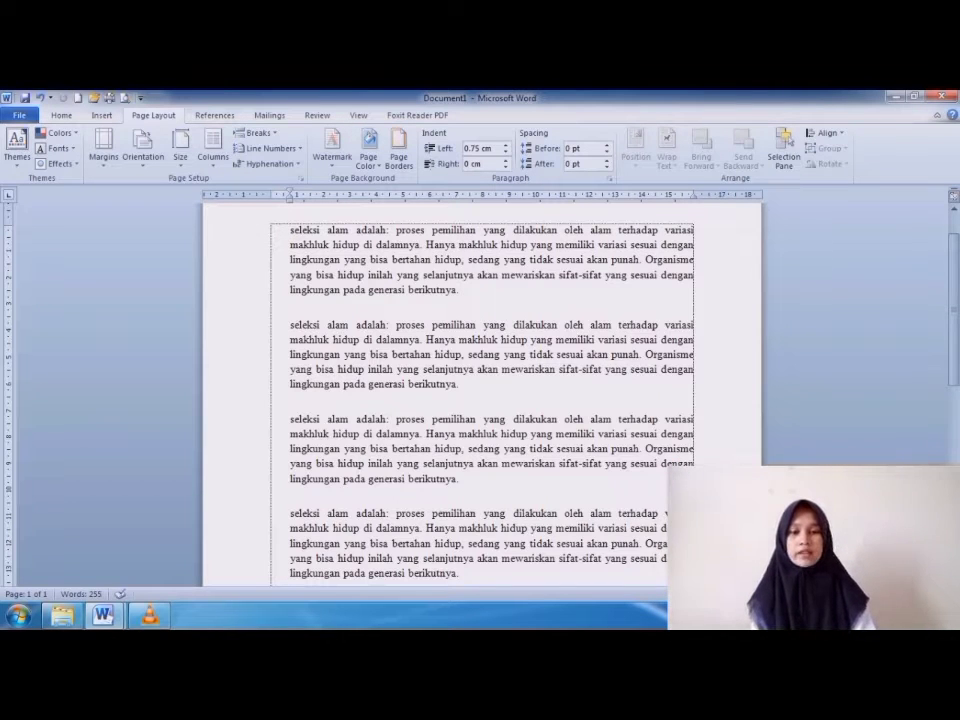
pyautogui.scroll(-3, 481, 395)
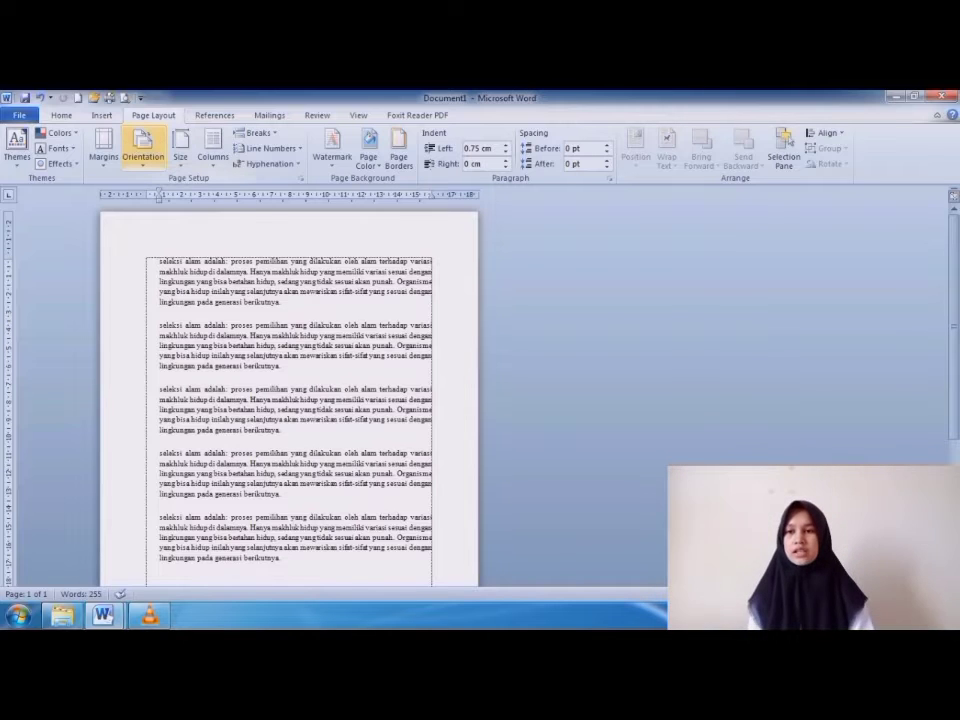
# Apply the Portrait page orientation to the document.
pyautogui.click(143, 152)
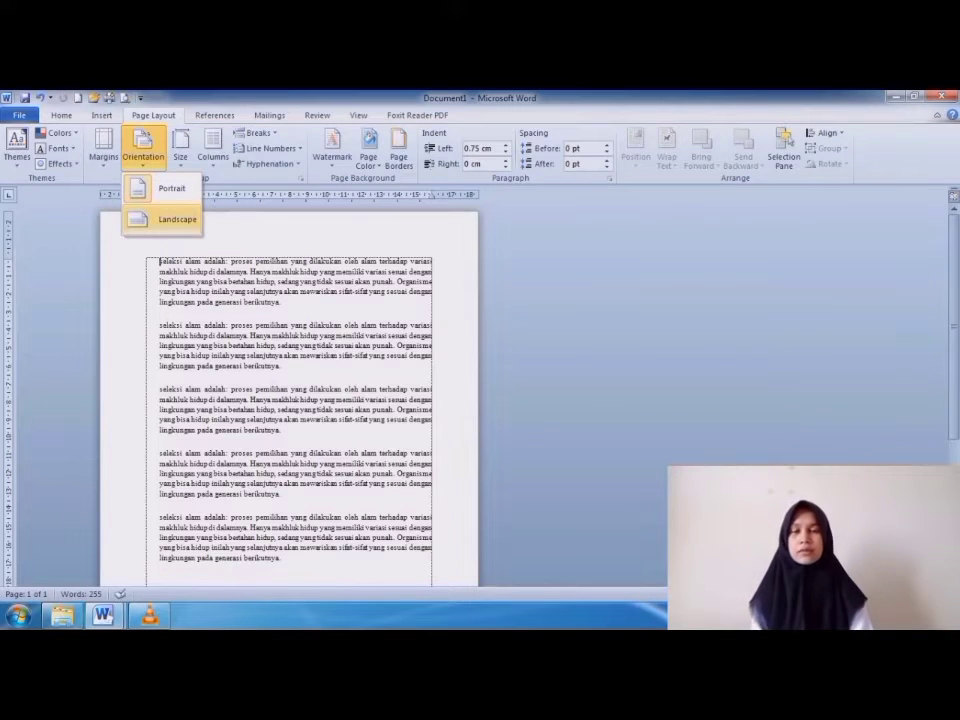
pyautogui.press('Escape')
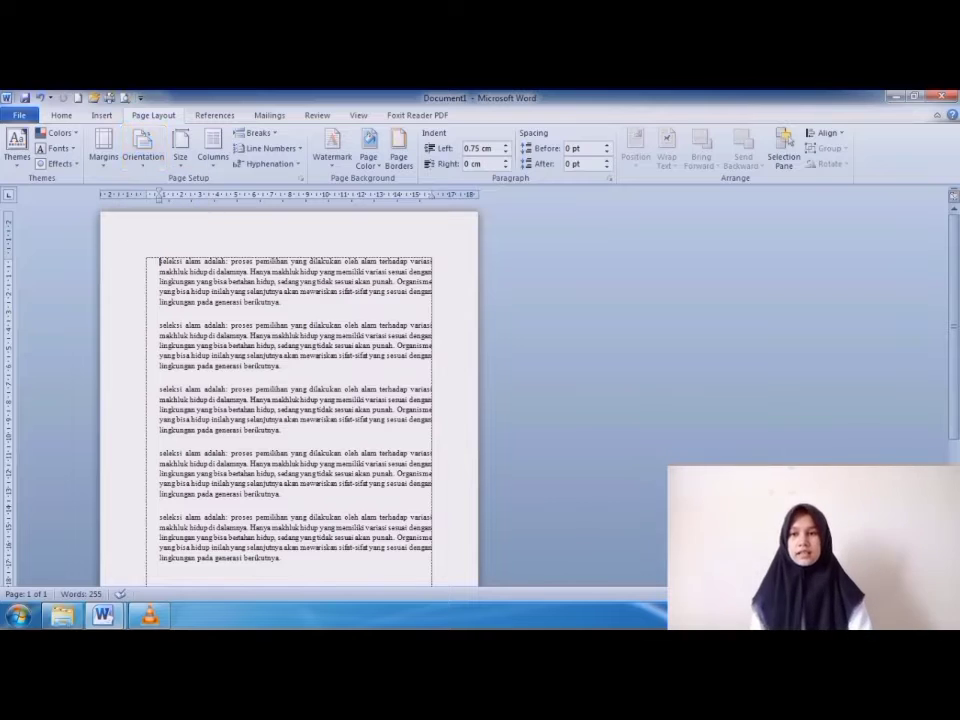
pyautogui.click(143, 148)
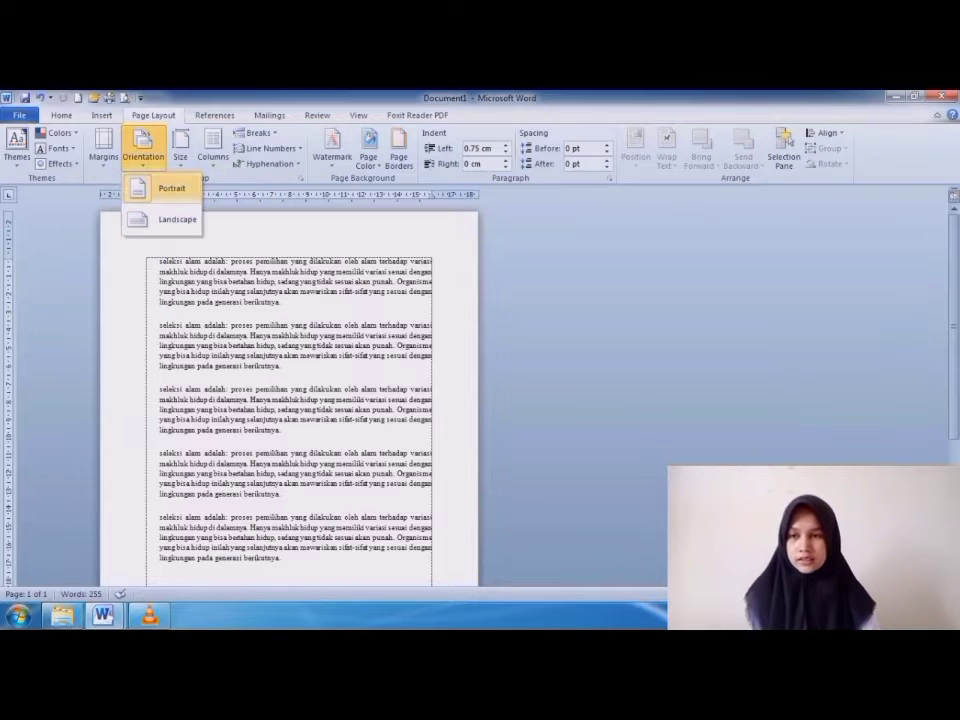
pyautogui.click(172, 188)
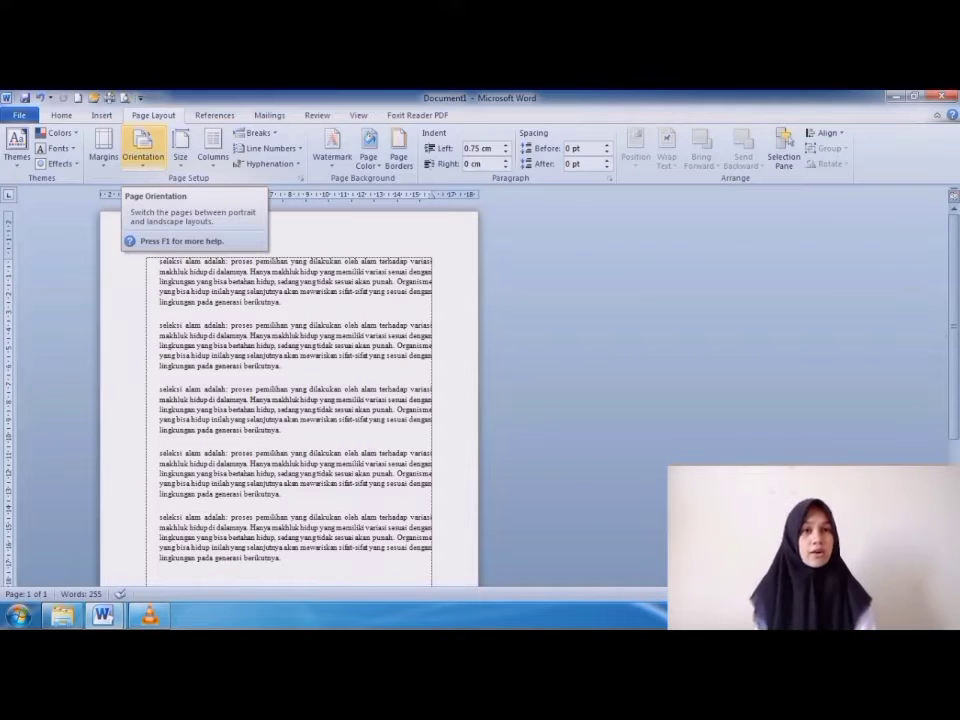
# Switch the page orientation to Landscape and place the cursor on the empty line below the last paragraph.
pyautogui.click(143, 150)
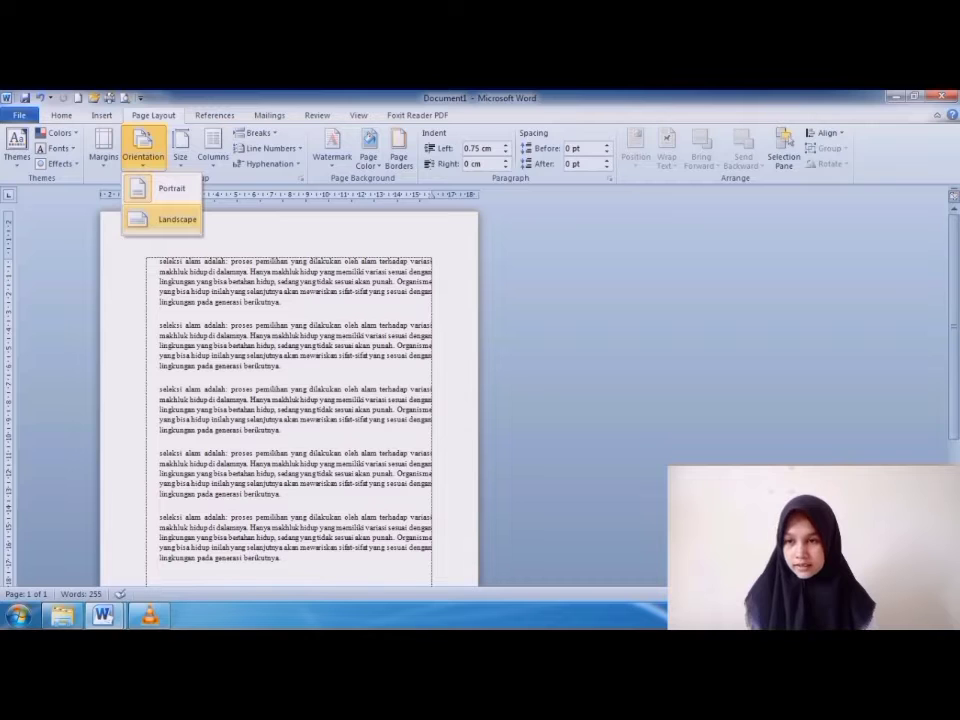
pyautogui.click(177, 219)
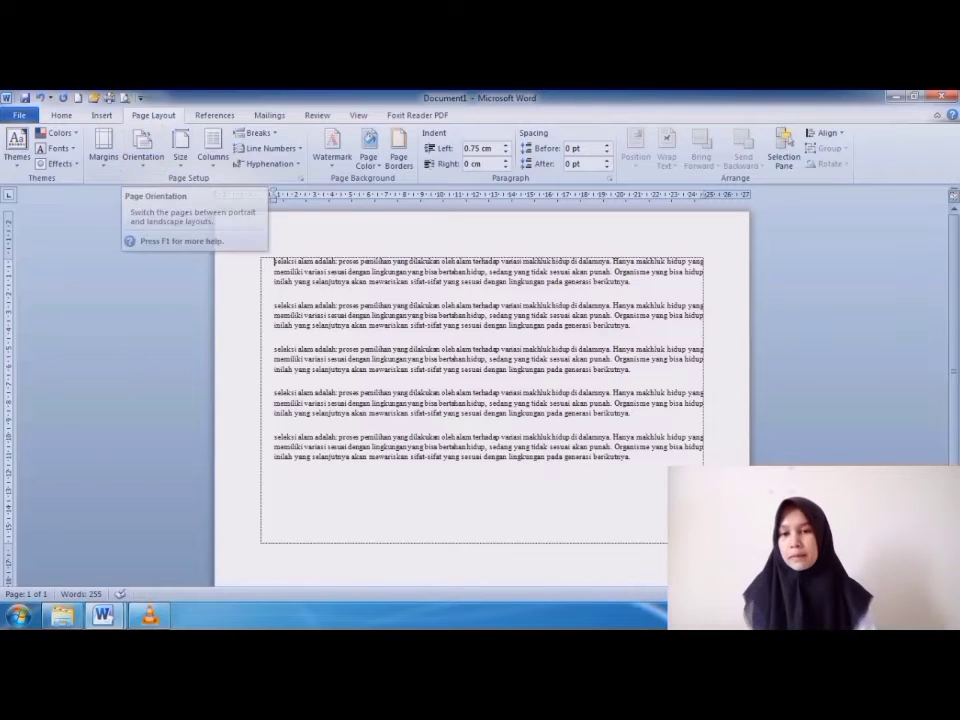
pyautogui.click(275, 481)
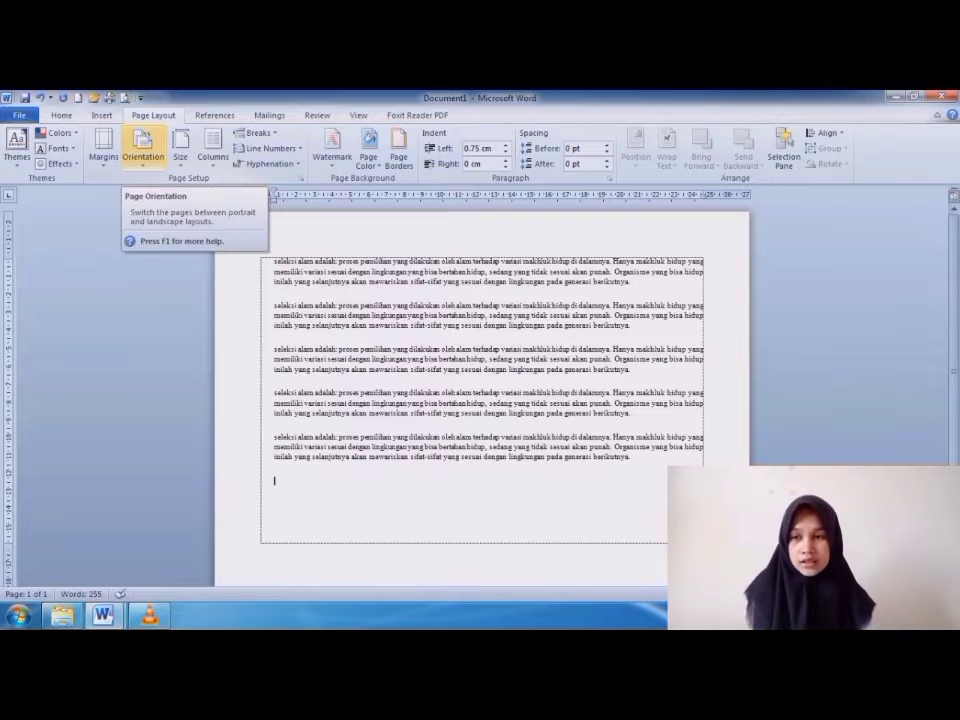
# Switch the page orientation back to Portrait and check the whole page.
pyautogui.click(143, 150)
pyautogui.click(171, 188)
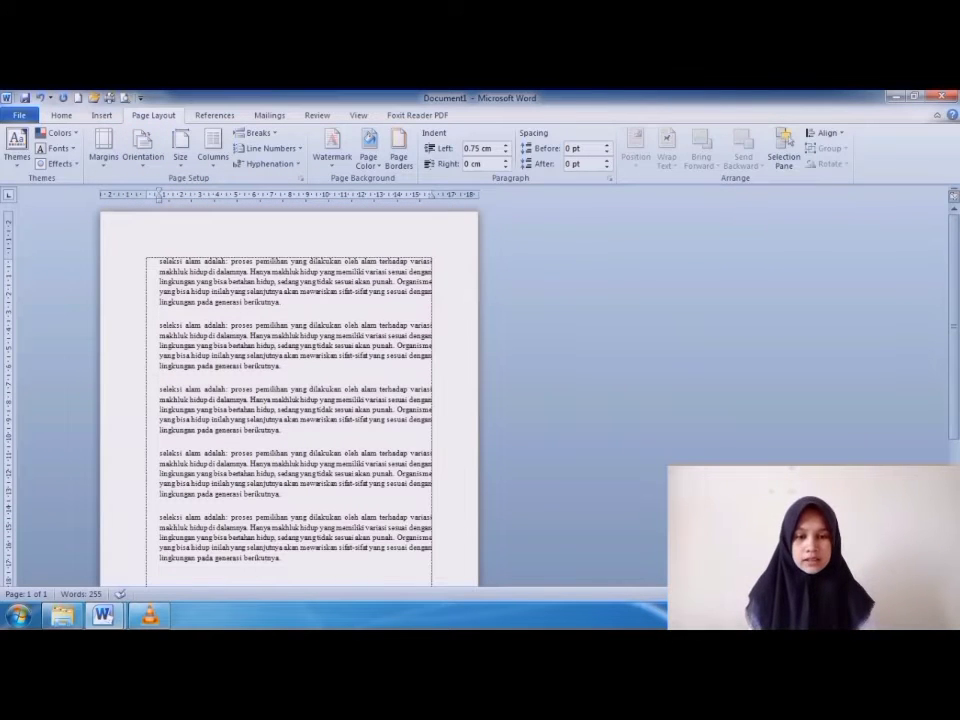
pyautogui.scroll(-3, 284, 390)
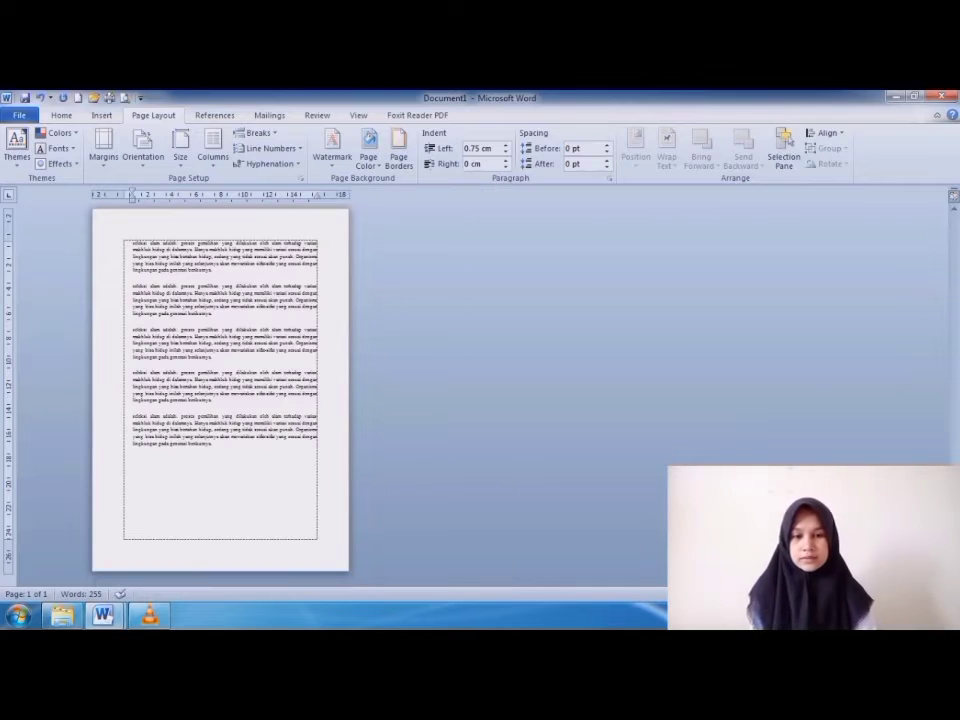
pyautogui.scroll(5, 284, 390)
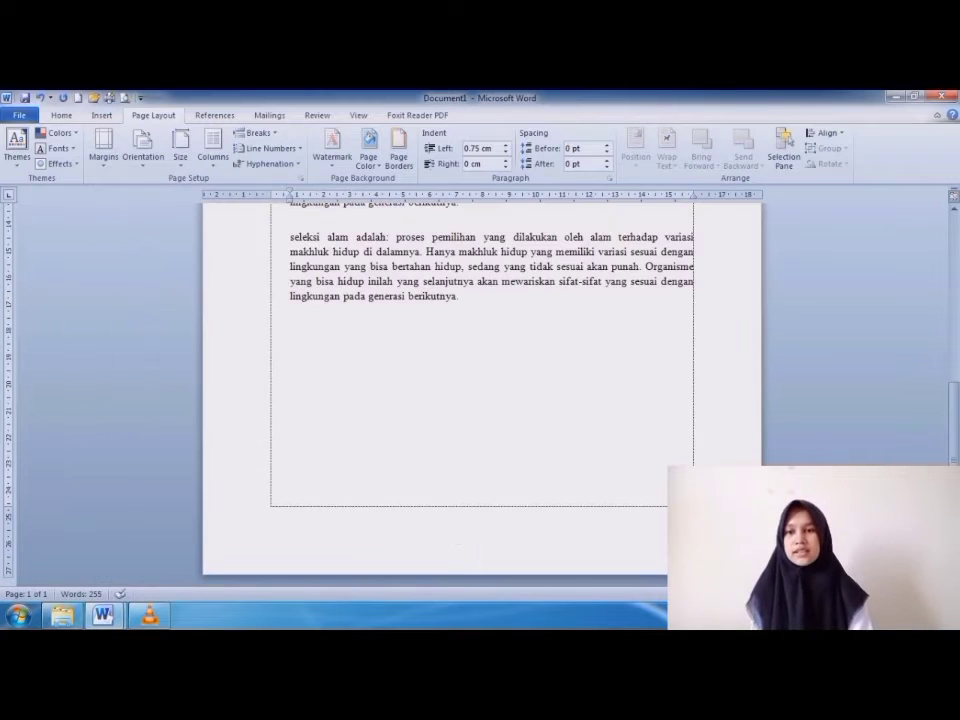
pyautogui.scroll(6, 480, 400)
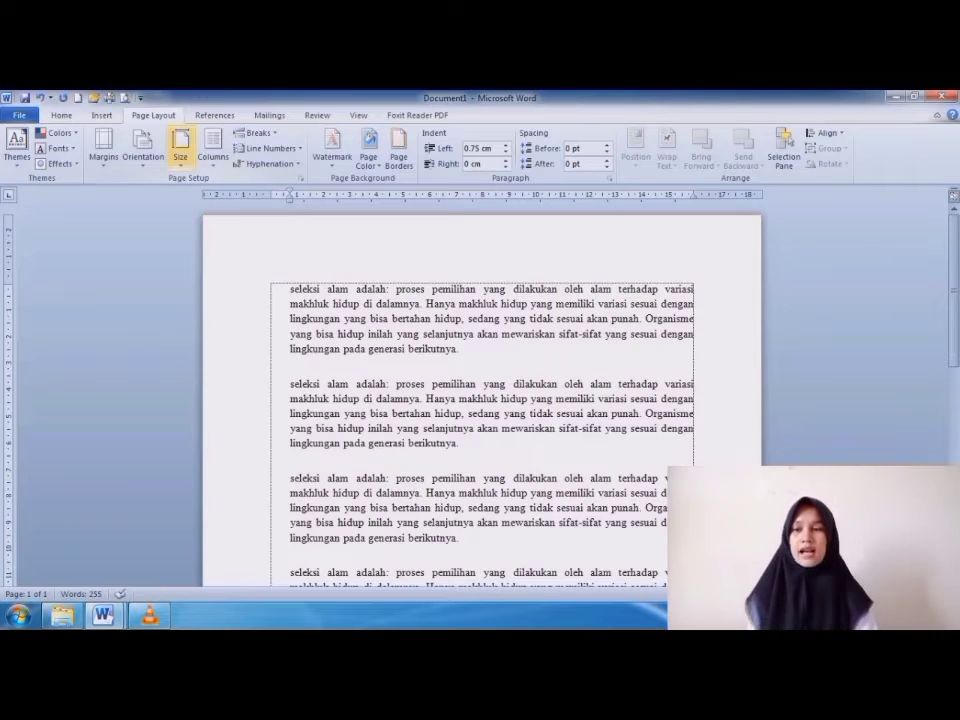
# Look over the available paper sizes and apply A4, 21 x 29.7 cm, to the document.
pyautogui.click(180, 148)
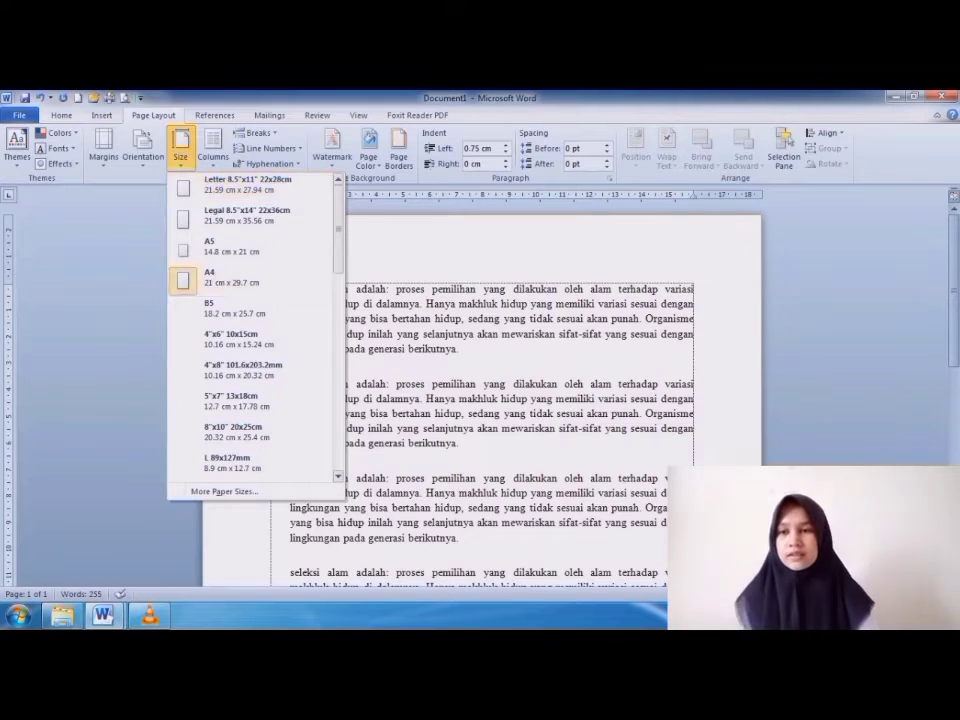
pyautogui.click(213, 148)
pyautogui.click(180, 150)
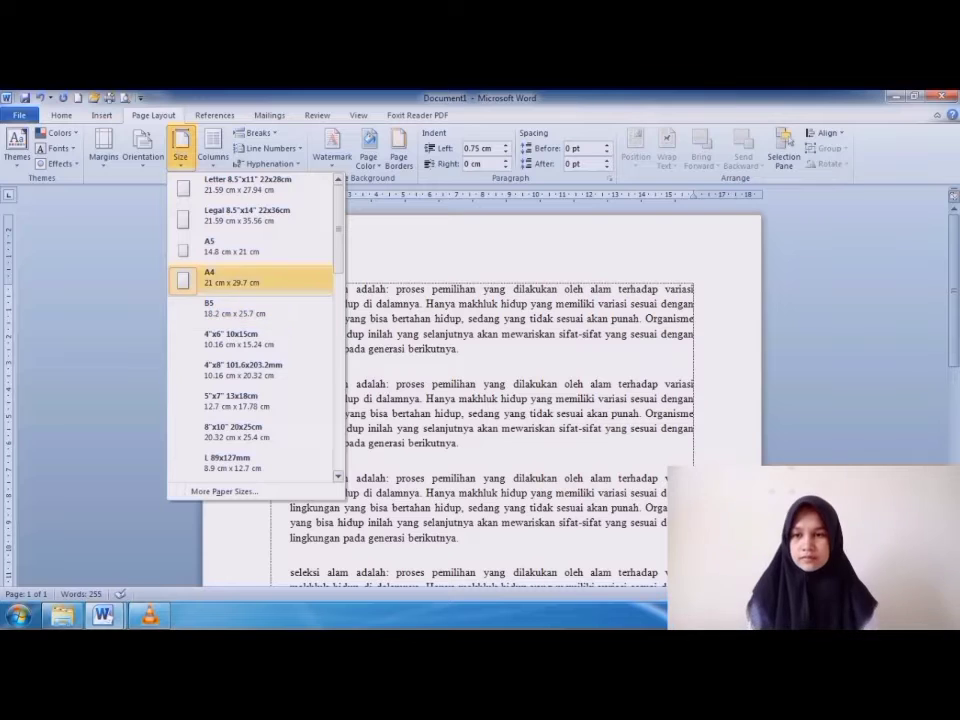
pyautogui.click(230, 280)
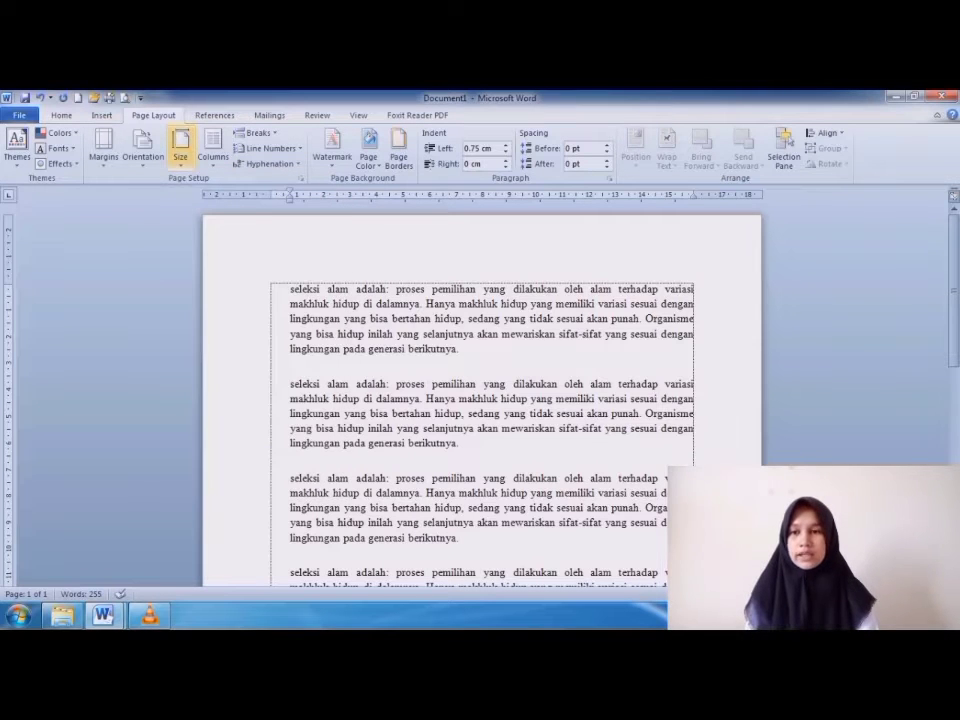
pyautogui.click(180, 150)
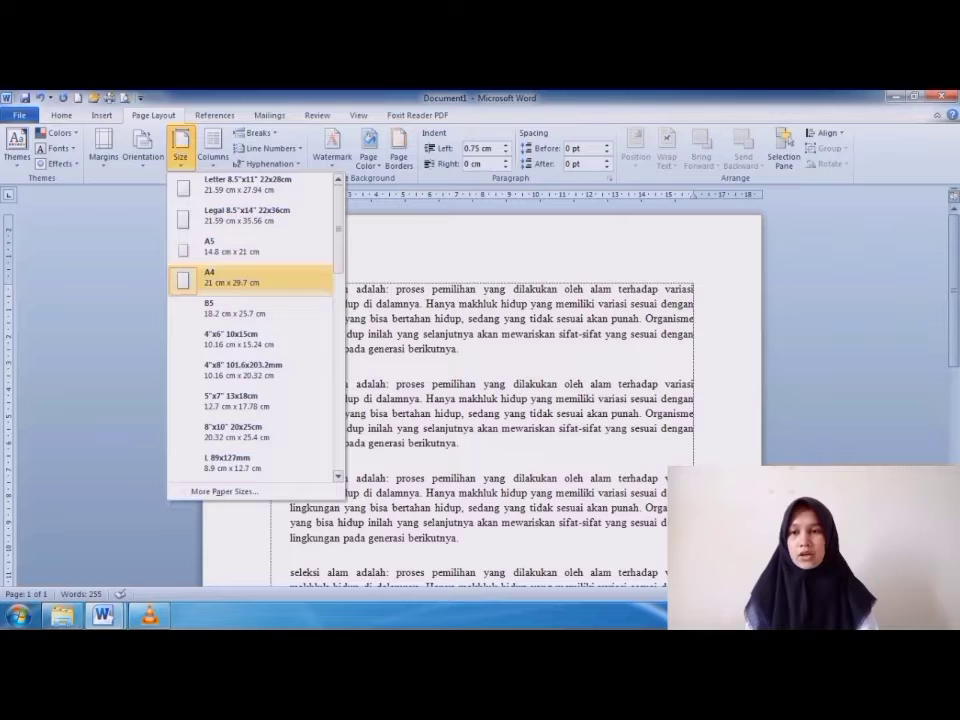
pyautogui.click(230, 280)
pyautogui.click(180, 150)
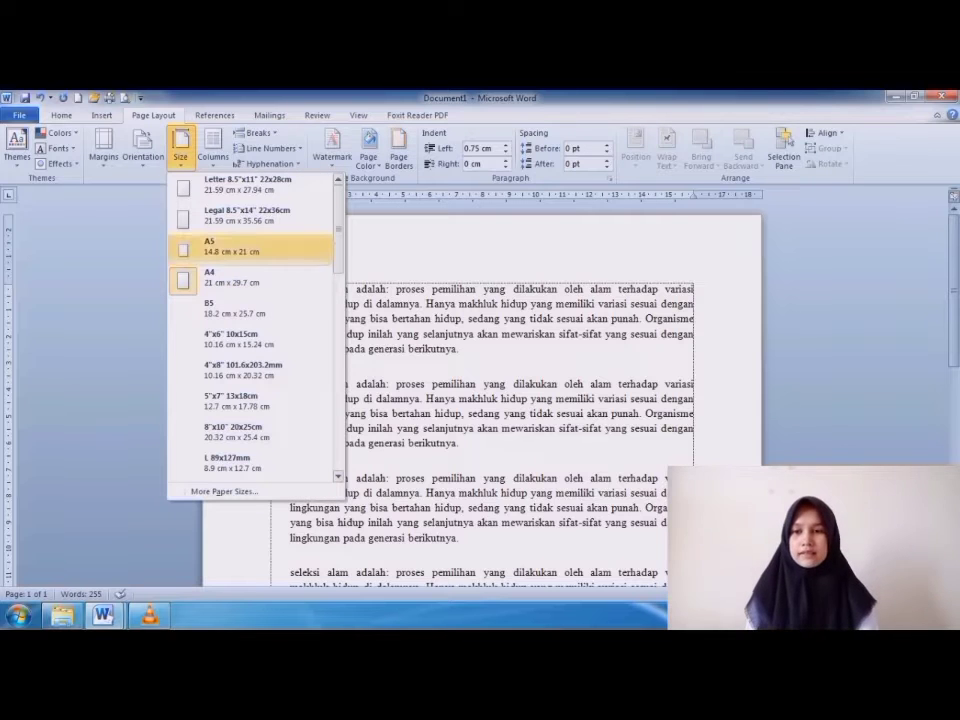
pyautogui.click(230, 278)
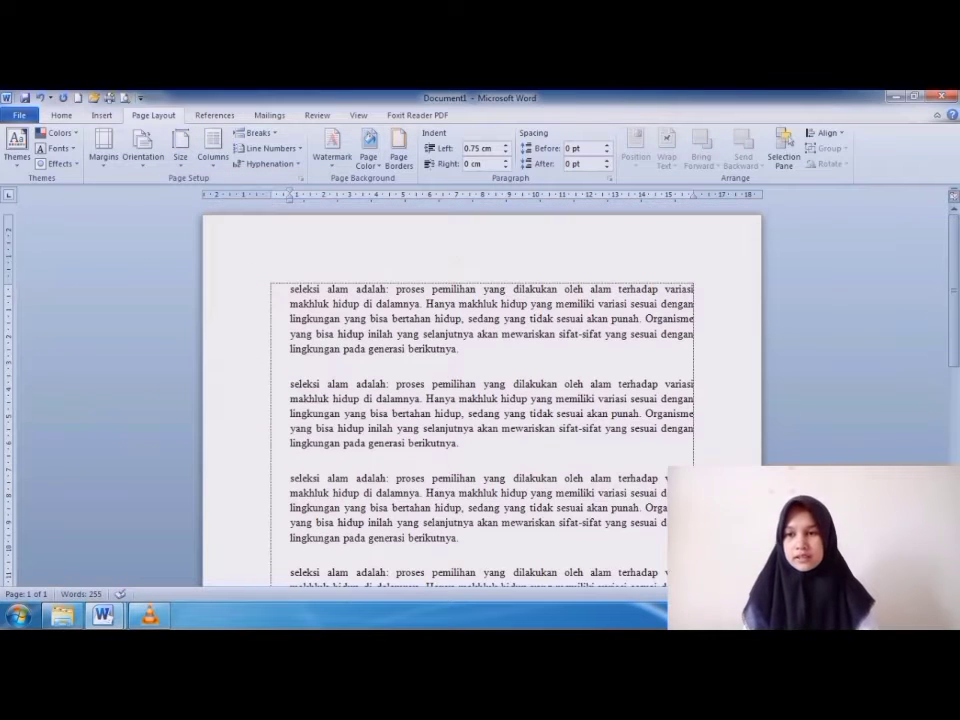
# Try the Legal paper size, 21.59 x 35.56 cm, return the document to A4, and check the page.
pyautogui.click(180, 148)
pyautogui.click(240, 212)
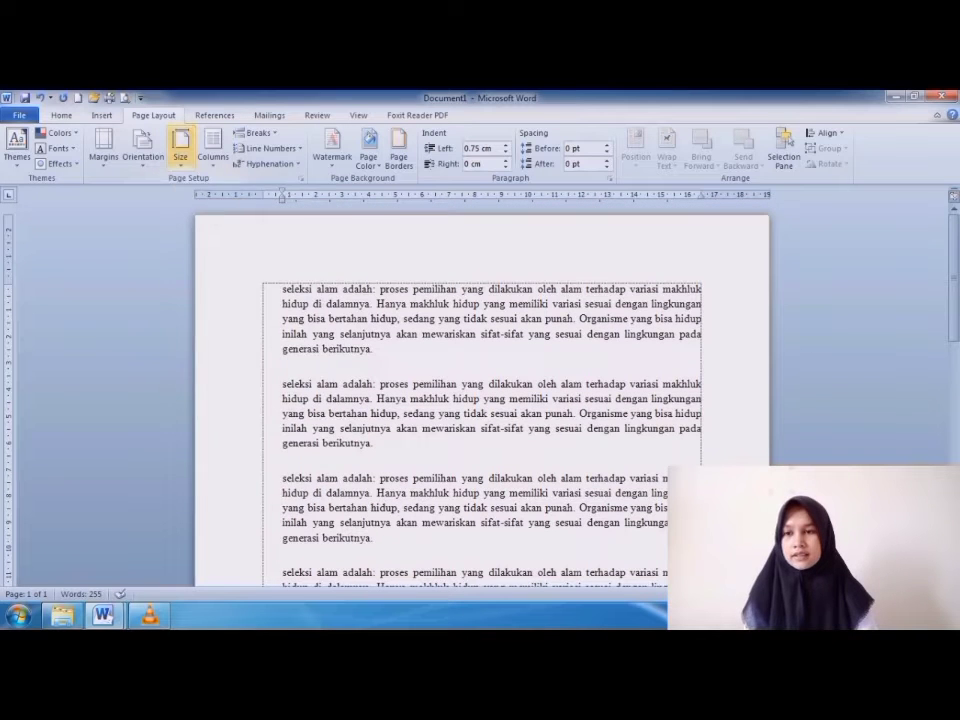
pyautogui.click(180, 150)
pyautogui.click(230, 278)
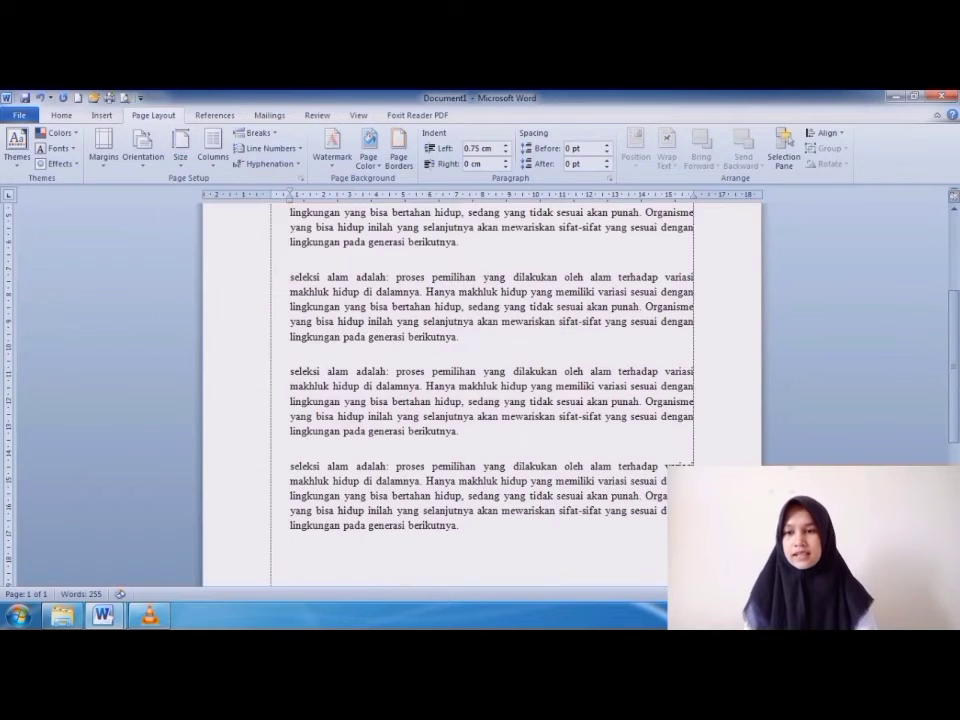
pyautogui.scroll(2, 480, 390)
pyautogui.scroll(-3, 480, 390)
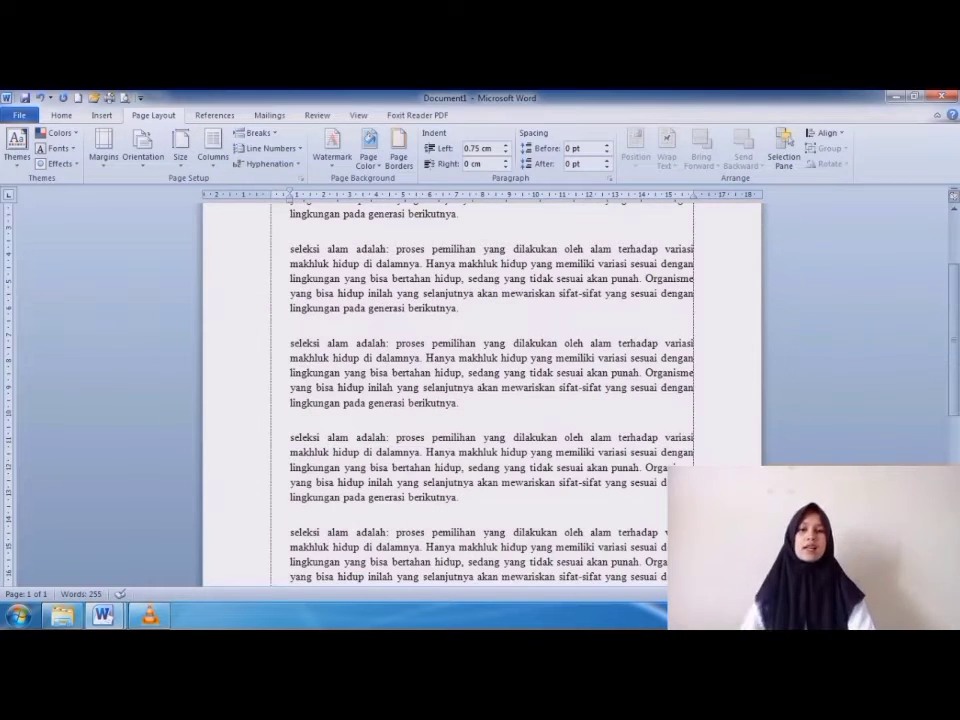
pyautogui.scroll(3, 480, 390)
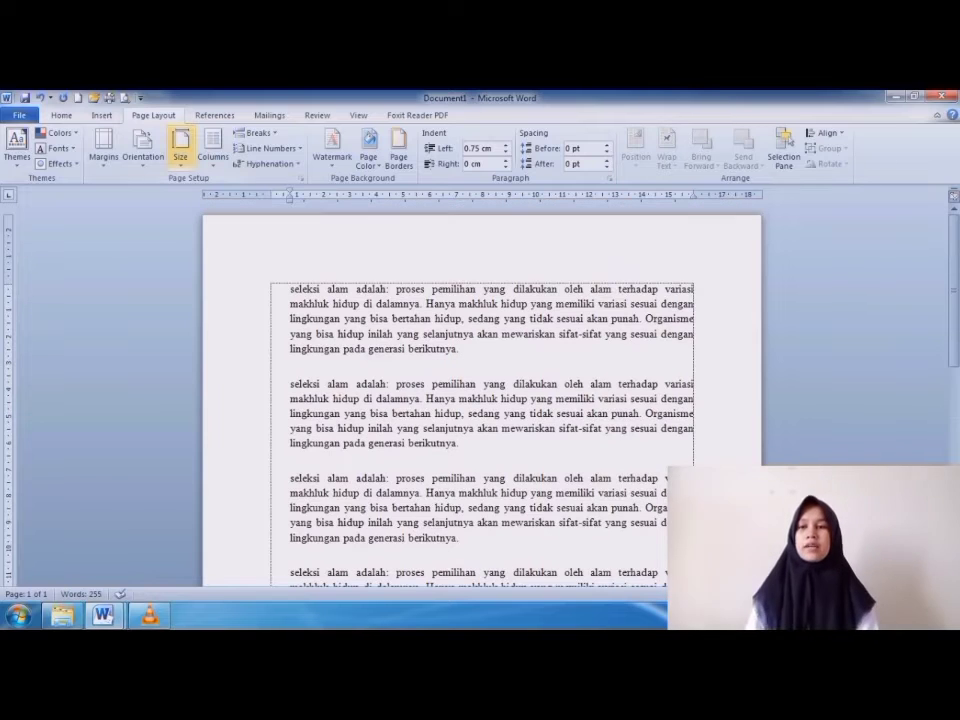
# Check the A4 page, place the cursor at the third line of the first paragraph, and reapply the A4 paper size.
pyautogui.click(180, 150)
pyautogui.click(230, 308)
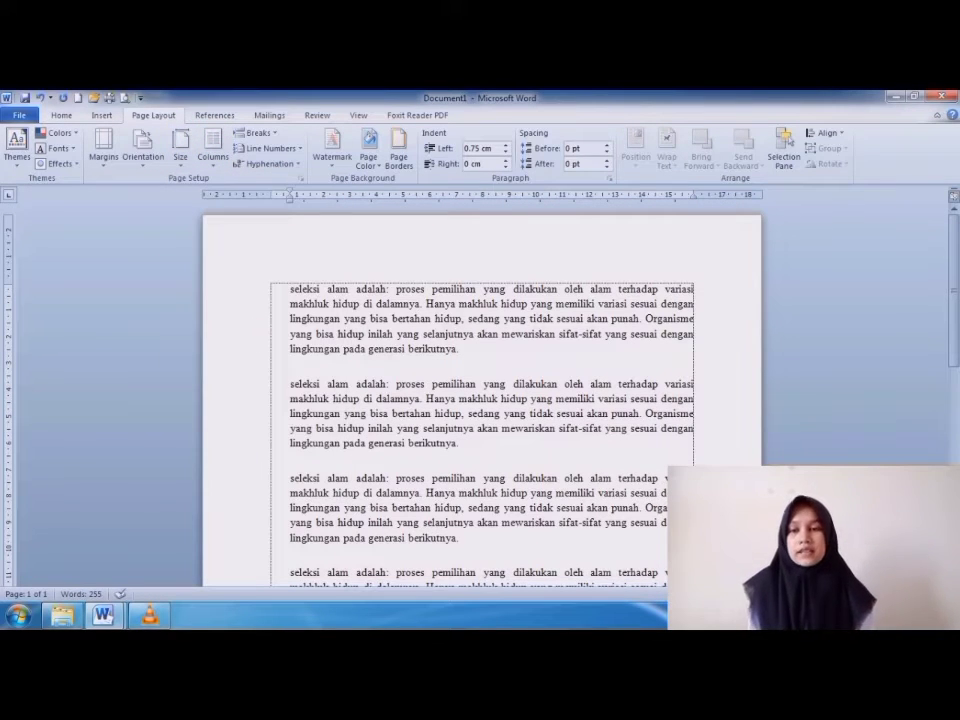
pyautogui.scroll(-1, 480, 390)
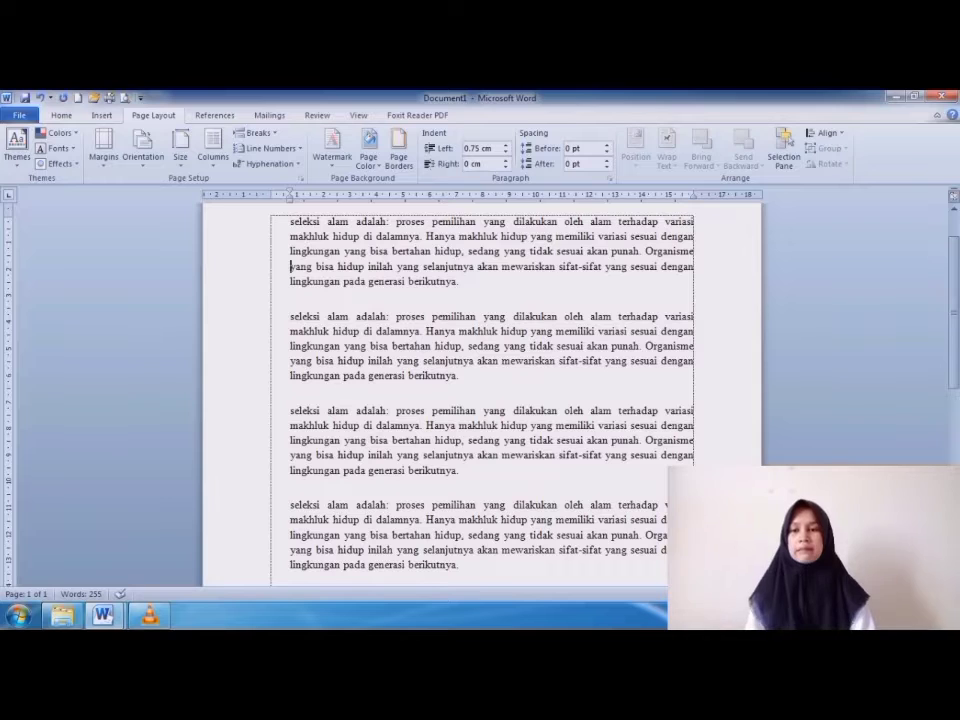
pyautogui.scroll(2, 480, 400)
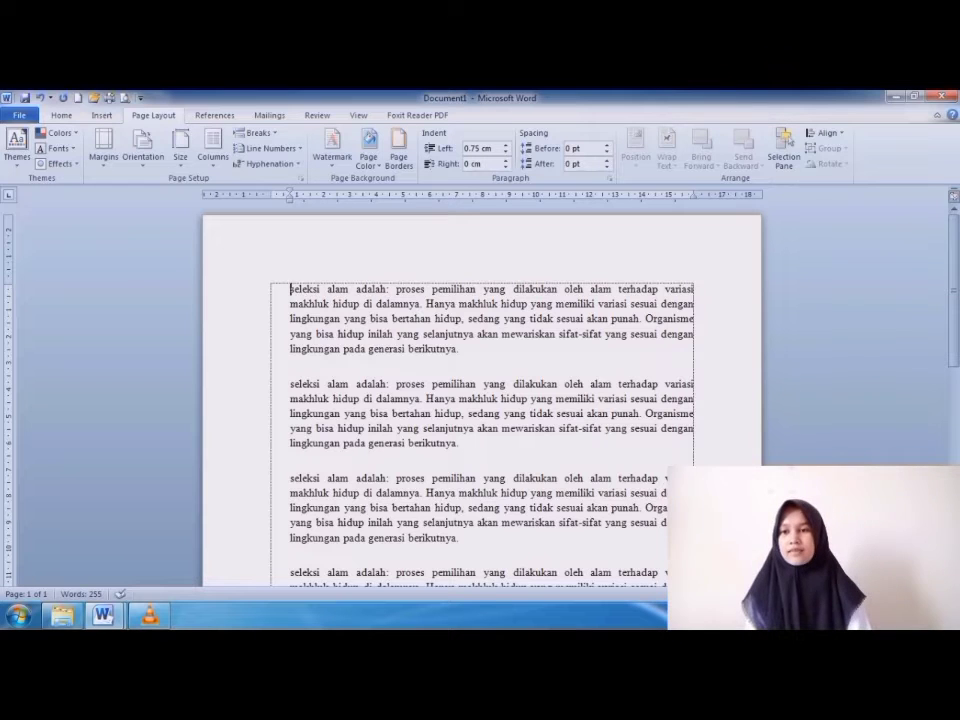
pyautogui.click(291, 319)
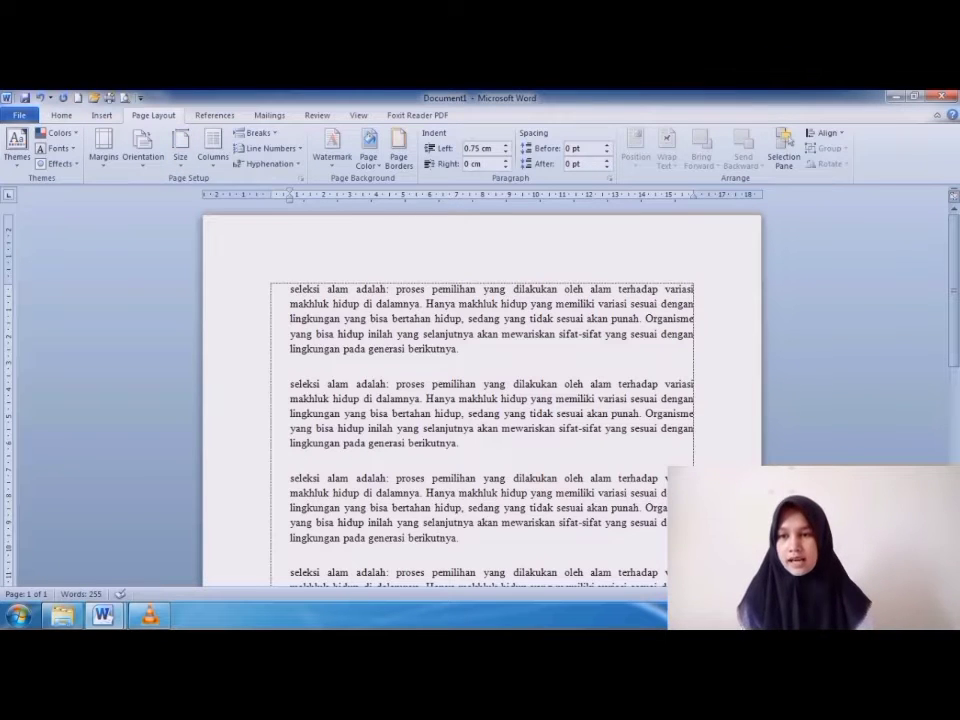
pyautogui.click(180, 150)
pyautogui.click(215, 278)
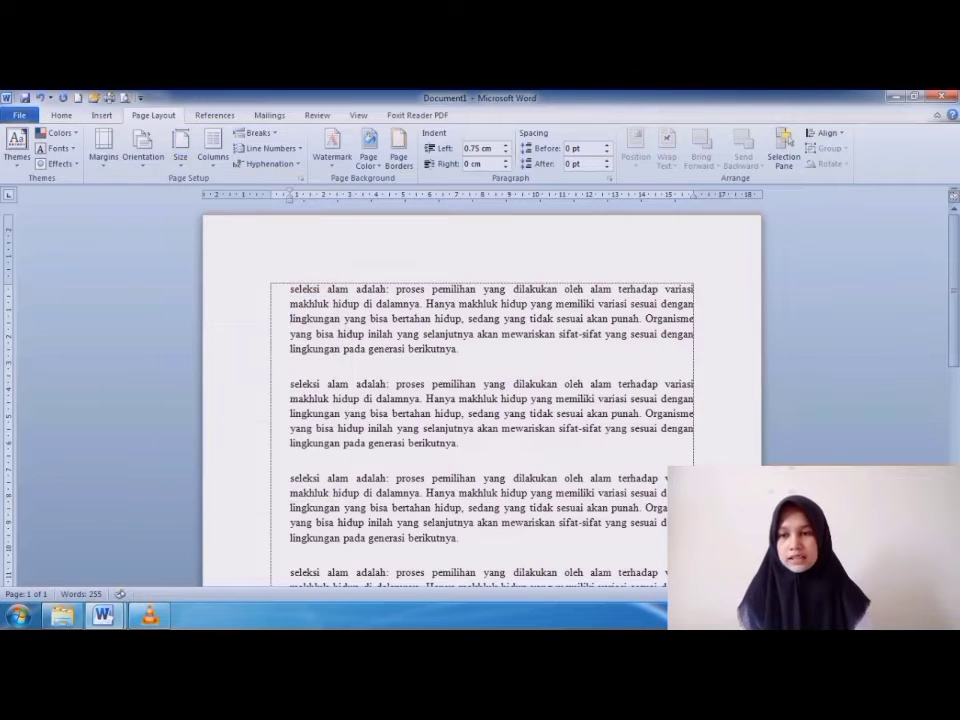
# Set the paper size to Legal, 21.59 x 35.56 cm, and replace it with A5, 14.8 x 21 cm.
pyautogui.click(180, 150)
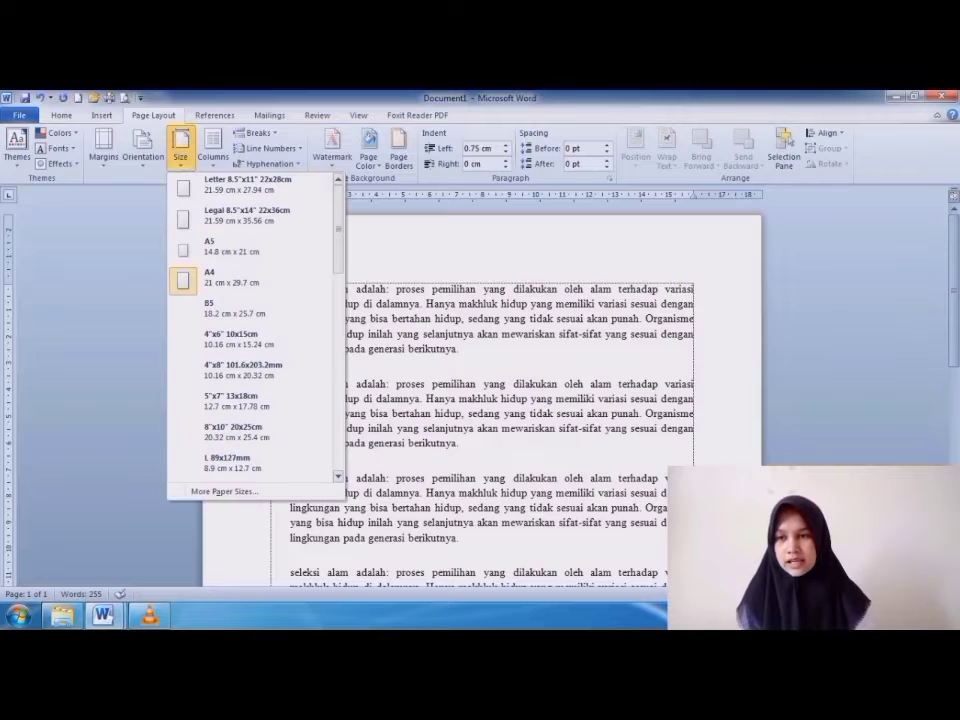
pyautogui.click(232, 216)
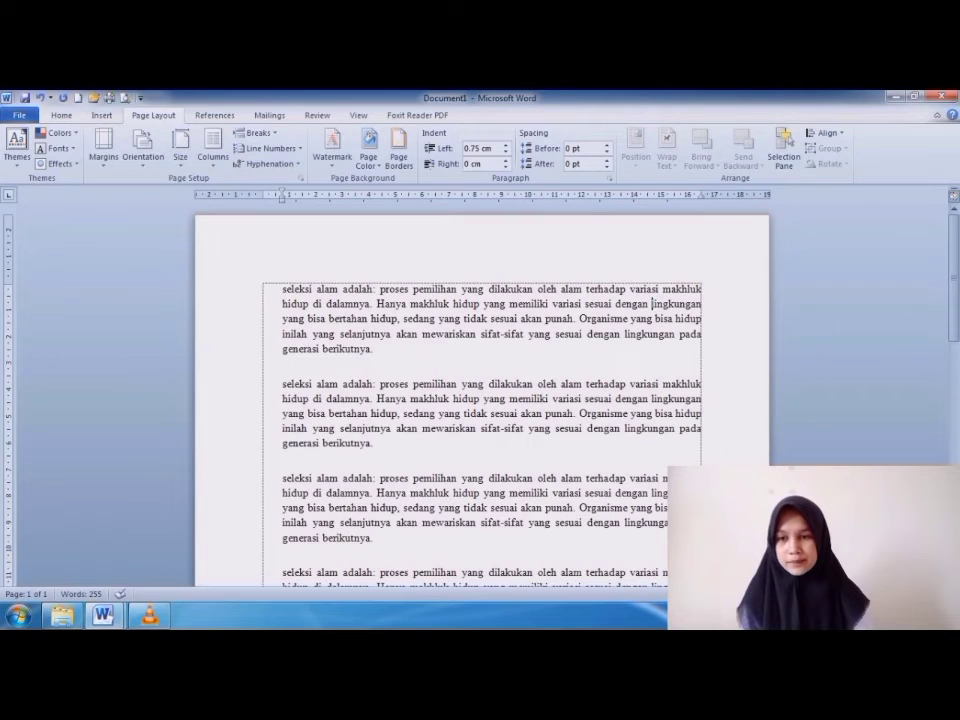
pyautogui.click(180, 150)
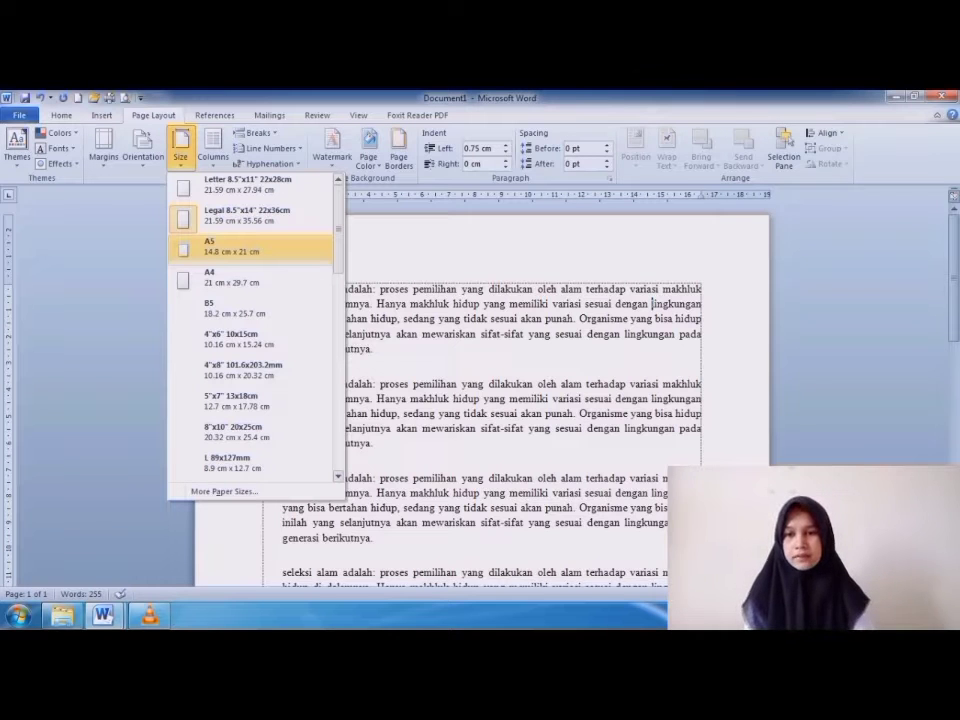
pyautogui.click(232, 247)
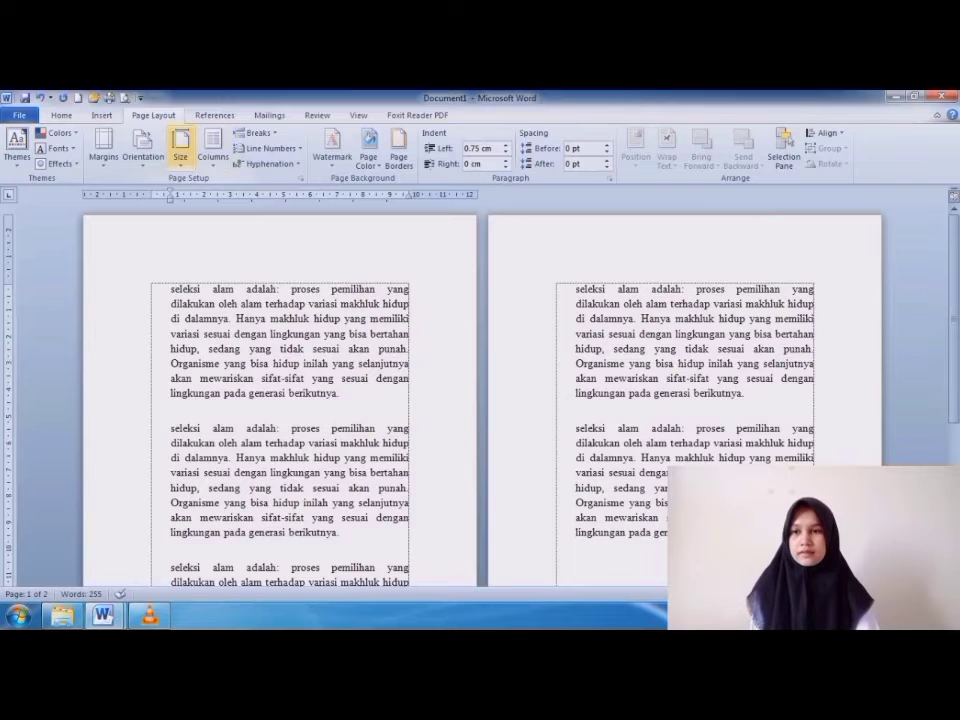
# Change the paper size back to Legal and look over the list of sizes.
pyautogui.click(180, 150)
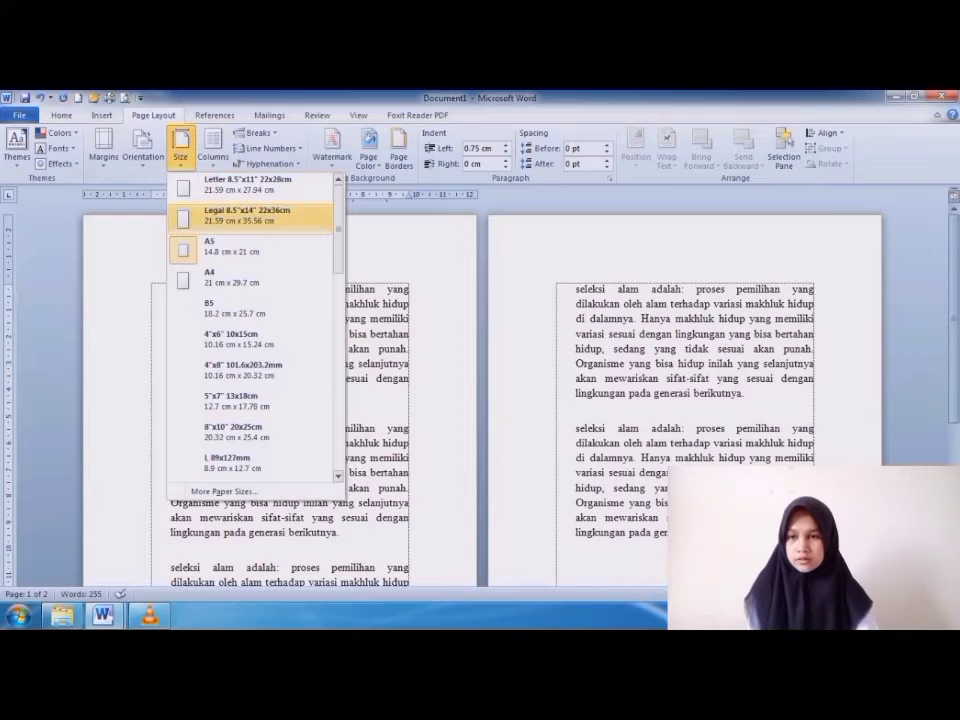
pyautogui.click(247, 215)
pyautogui.click(180, 150)
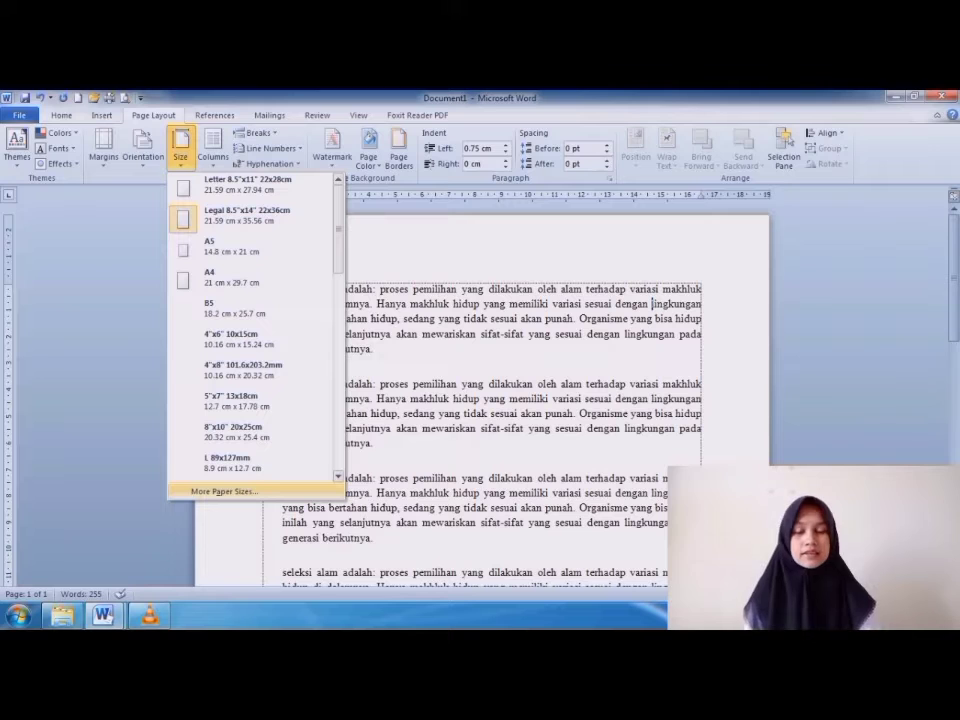
pyautogui.press('Escape')
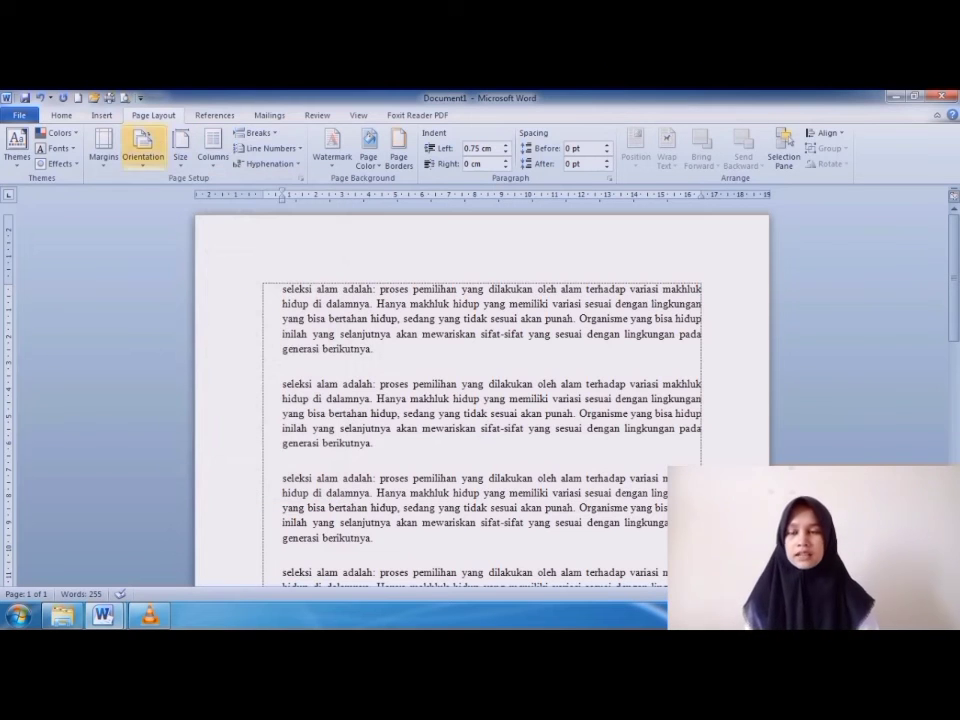
# Define a custom paper size for the whole document by setting the Legal page's height to 33 cm.
pyautogui.click(180, 150)
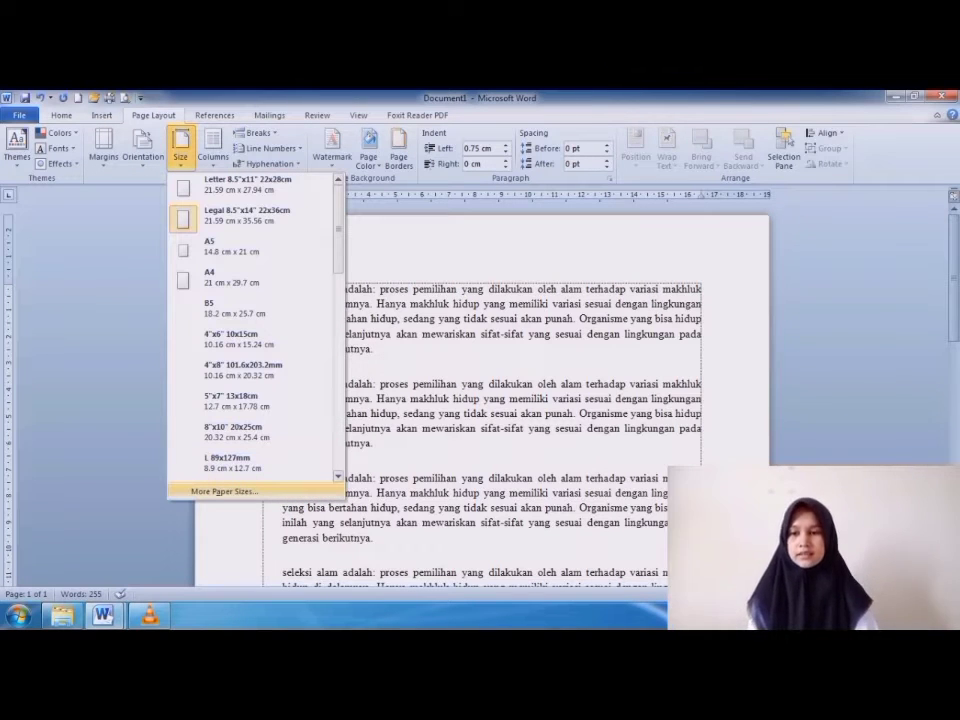
pyautogui.click(224, 491)
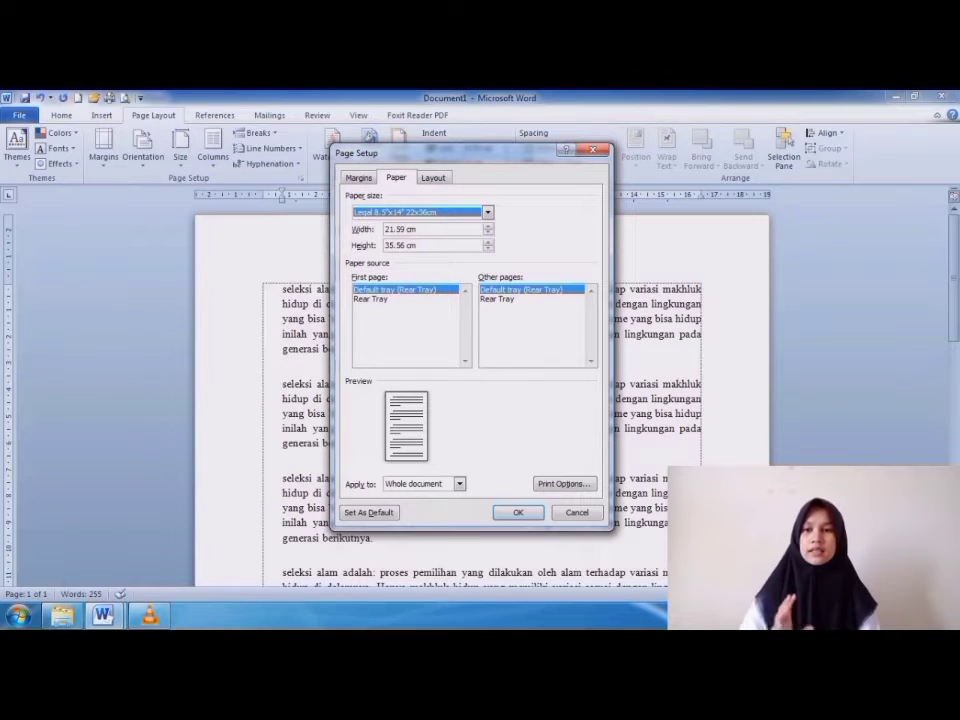
pyautogui.moveTo(385, 246); pyautogui.dragTo(402, 246)
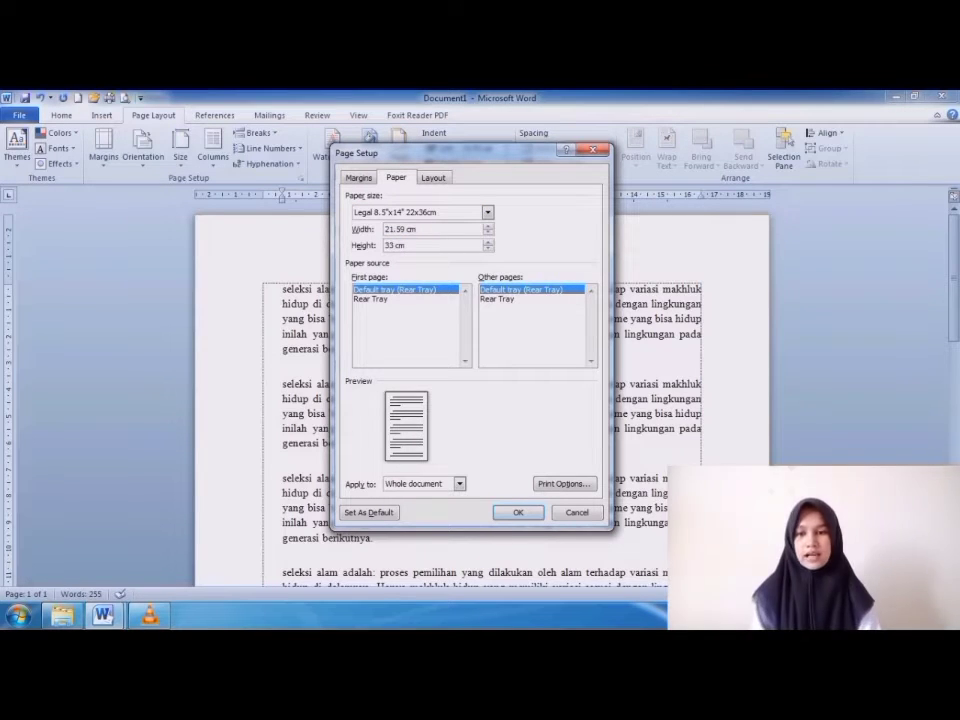
pyautogui.click(518, 512)
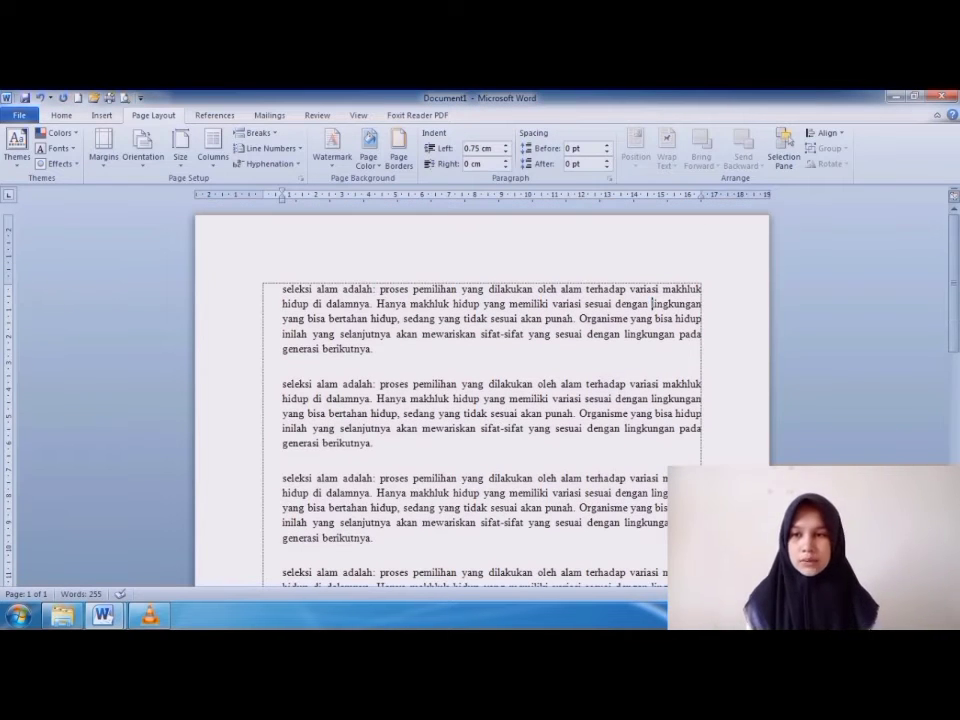
# Apply the A4 paper size, replace it with A5, 14.8 x 21 cm, and check how the text fits its pages.
pyautogui.click(180, 148)
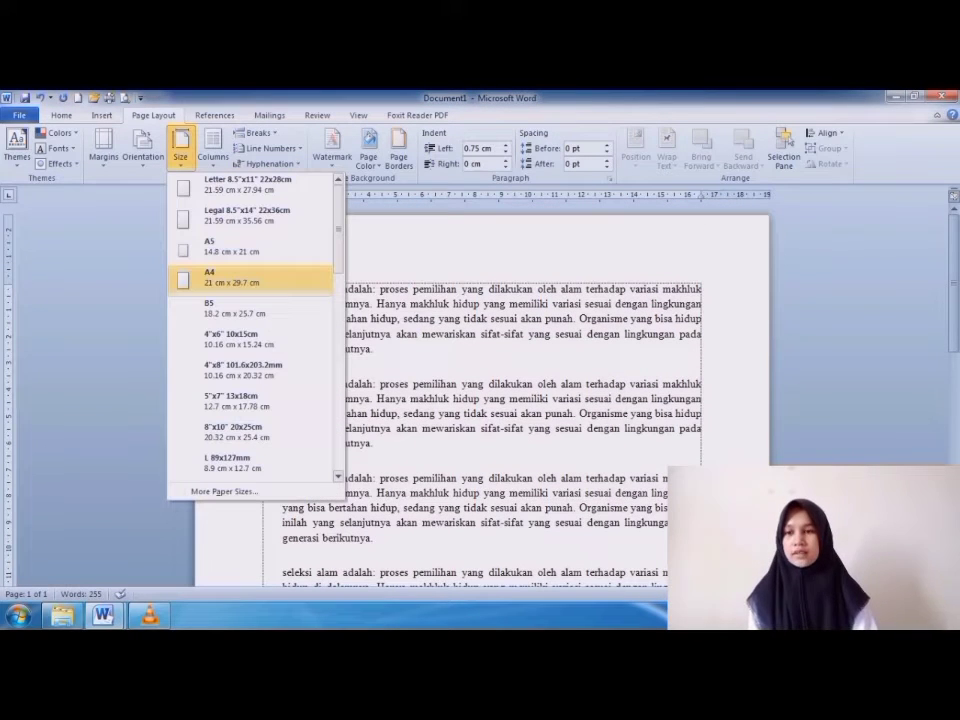
pyautogui.click(230, 278)
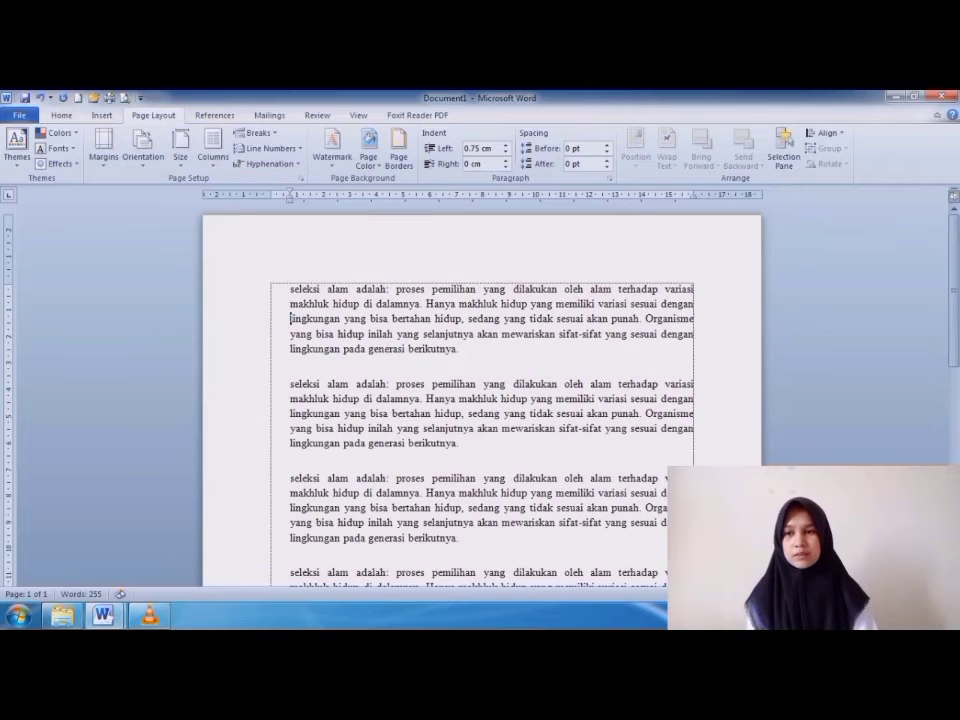
pyautogui.click(180, 150)
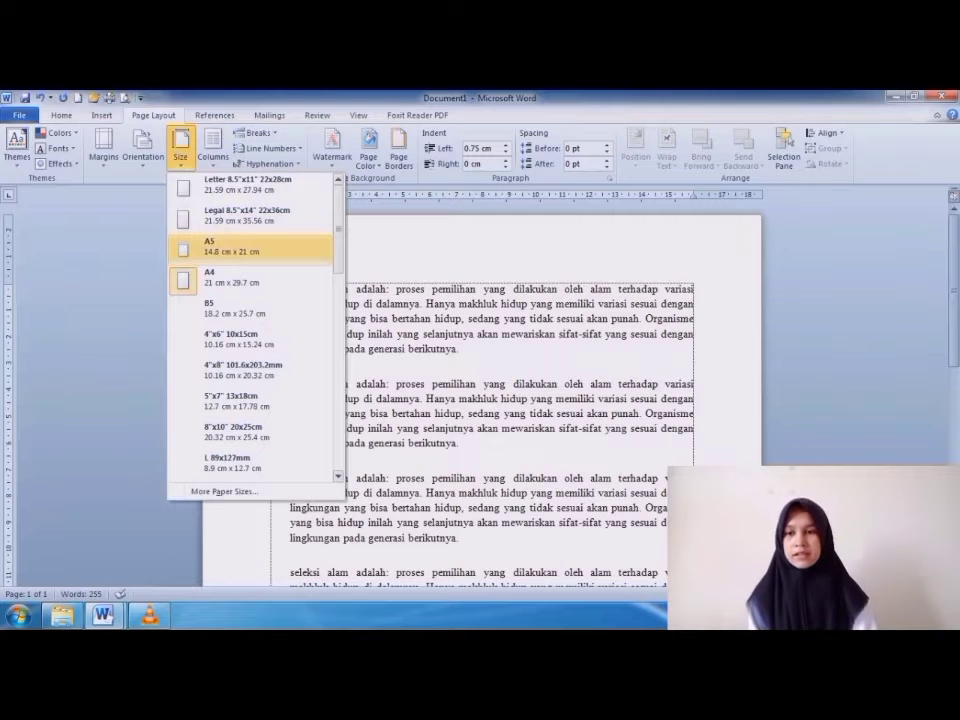
pyautogui.click(230, 246)
pyautogui.scroll(-2, 270, 267)
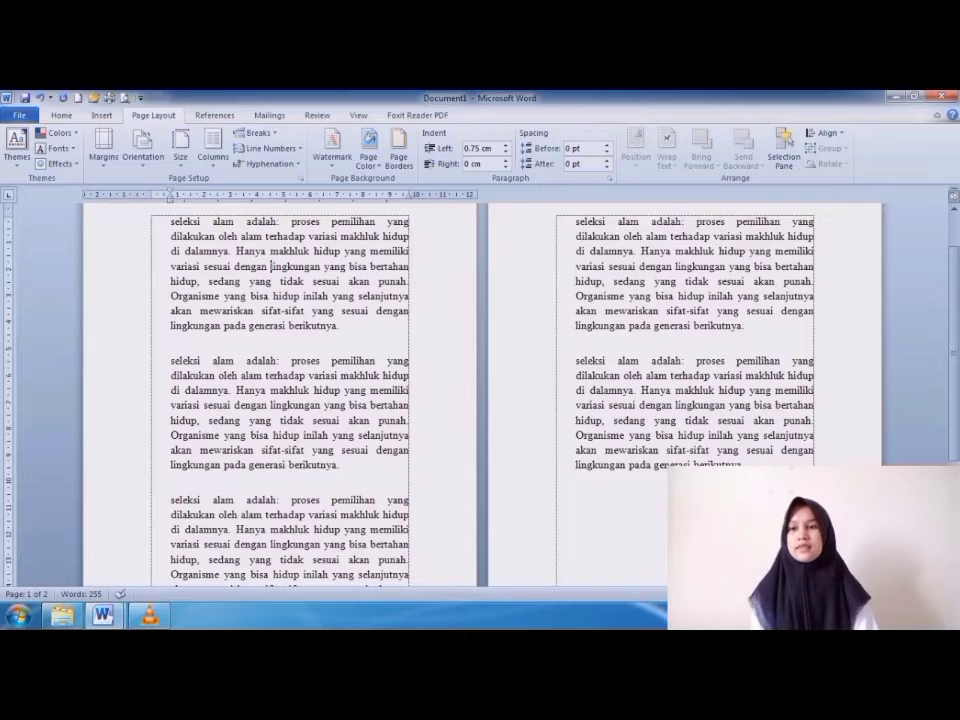
pyautogui.scroll(2, 480, 400)
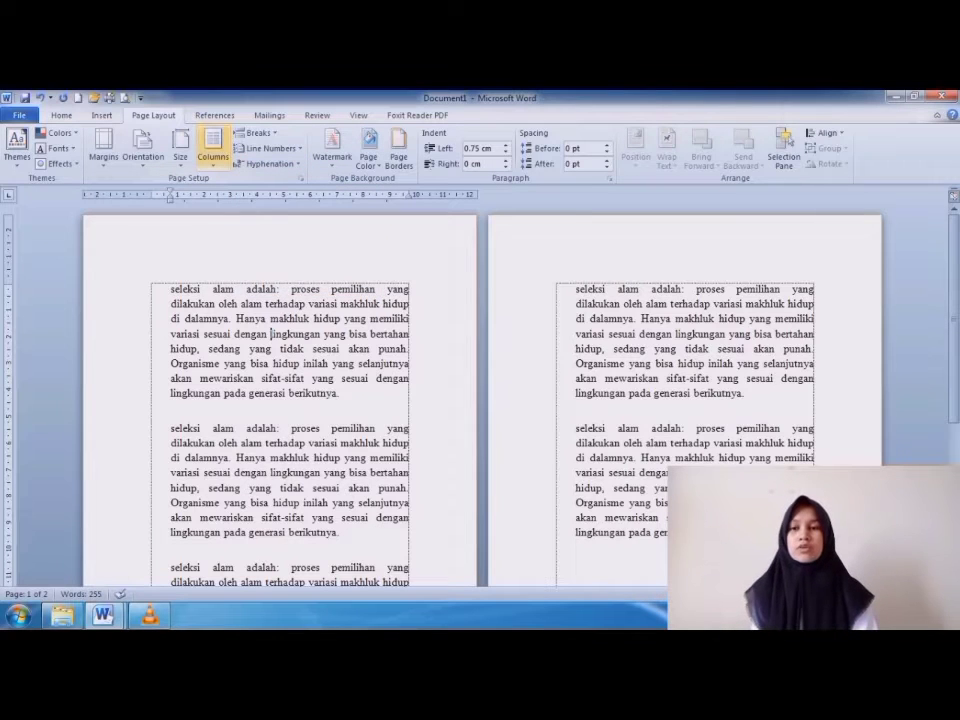
# Change the paper size to Legal, 21.59 x 35.56 cm.
pyautogui.click(213, 147)
pyautogui.click(241, 219)
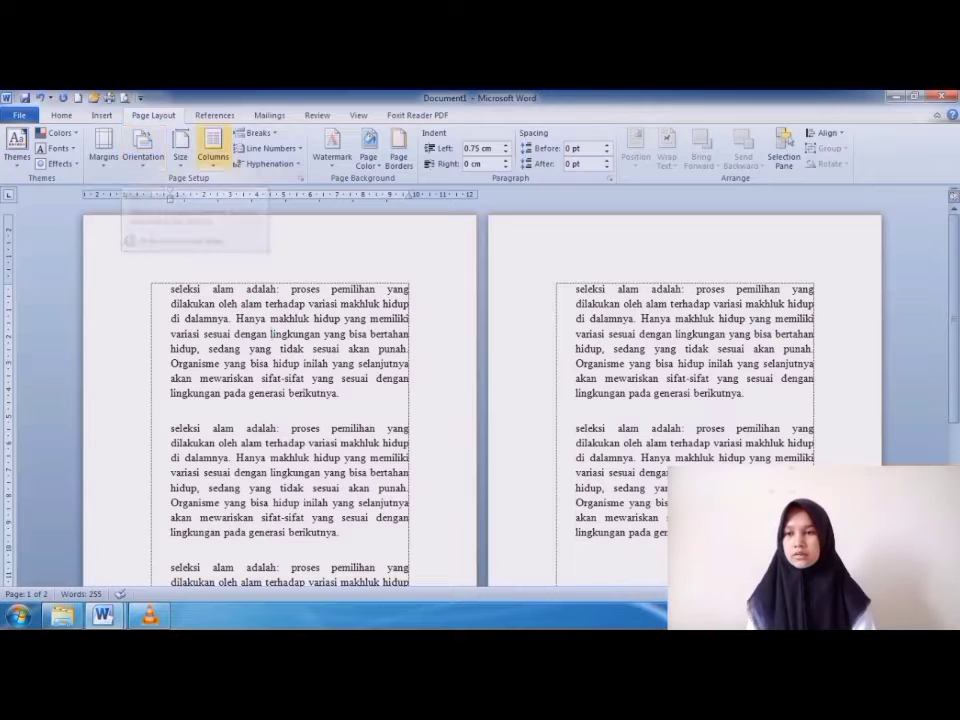
pyautogui.click(180, 150)
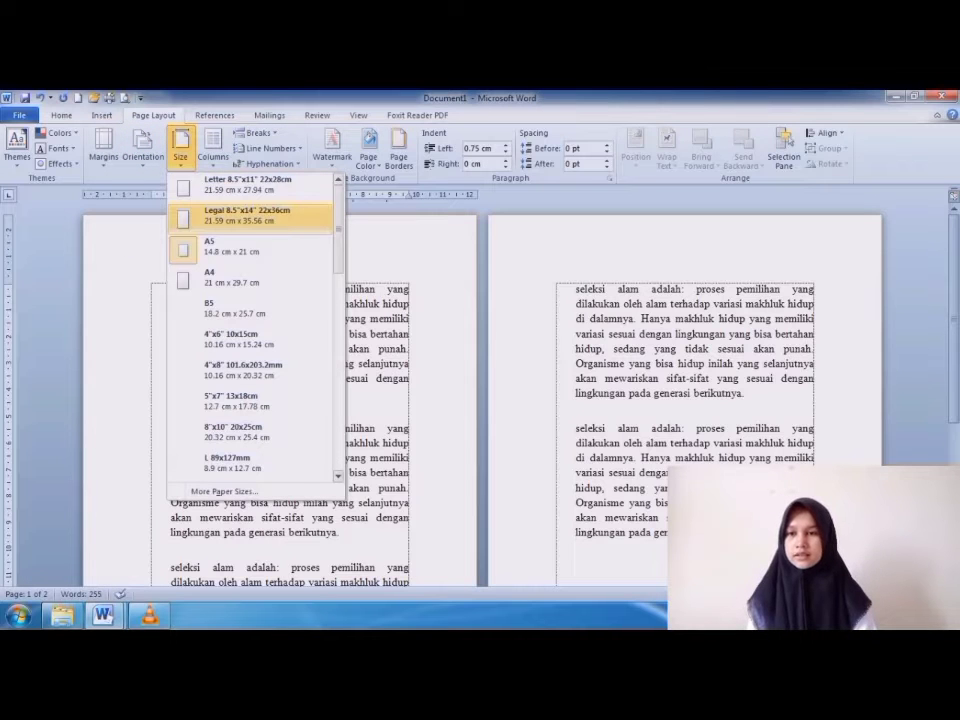
pyautogui.click(240, 215)
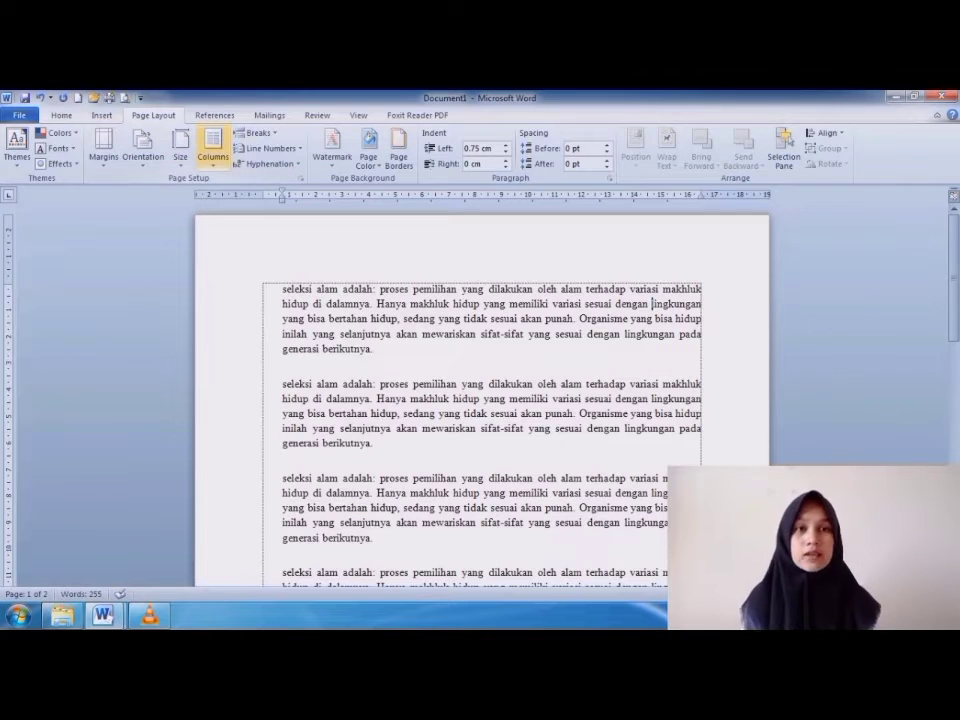
# Look over the column presets, lay the text out in two columns, and check how it fills the page.
pyautogui.click(213, 150)
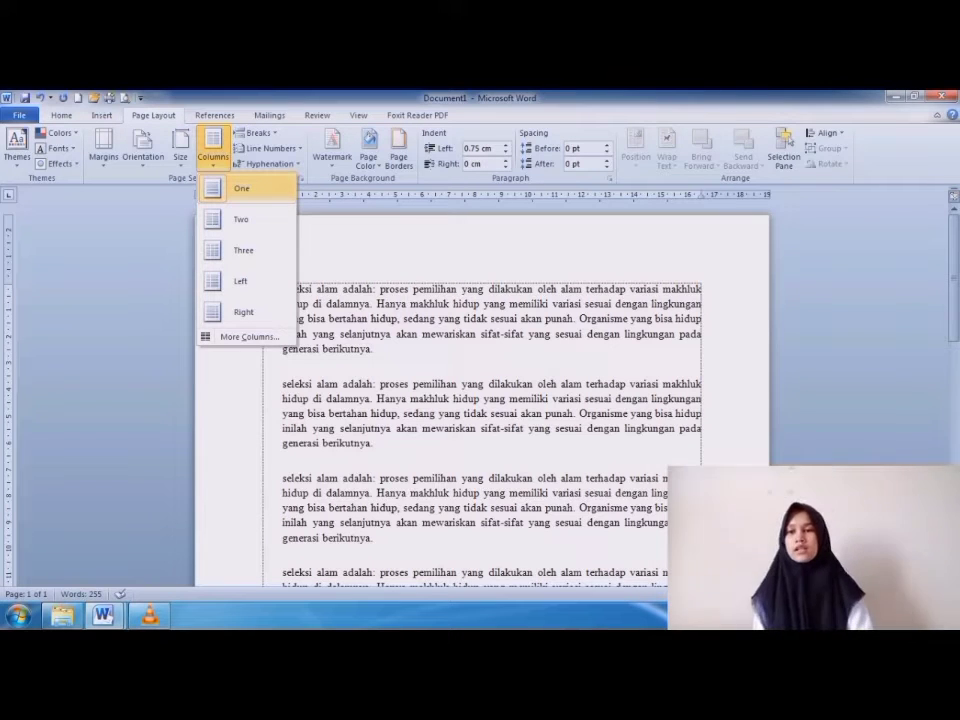
pyautogui.click(652, 303)
pyautogui.click(213, 150)
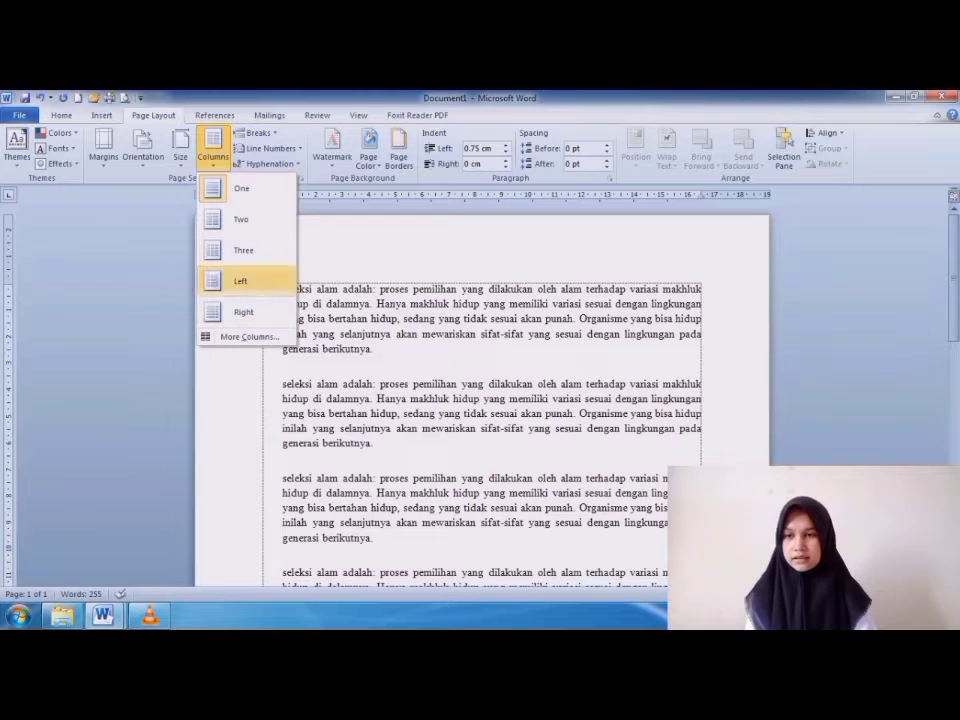
pyautogui.click(652, 303)
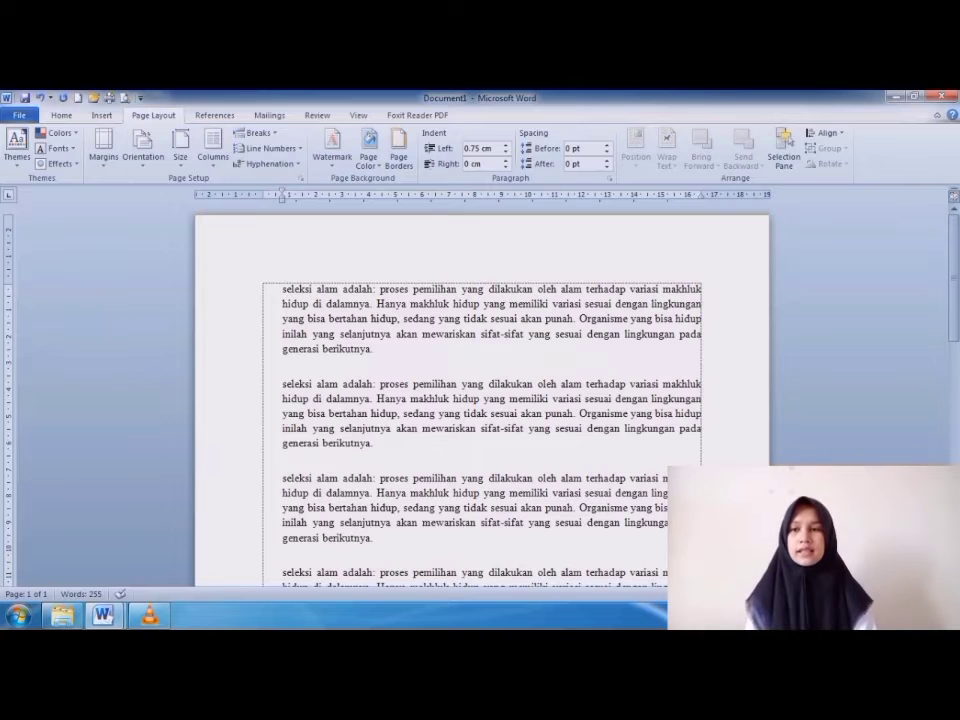
pyautogui.click(213, 148)
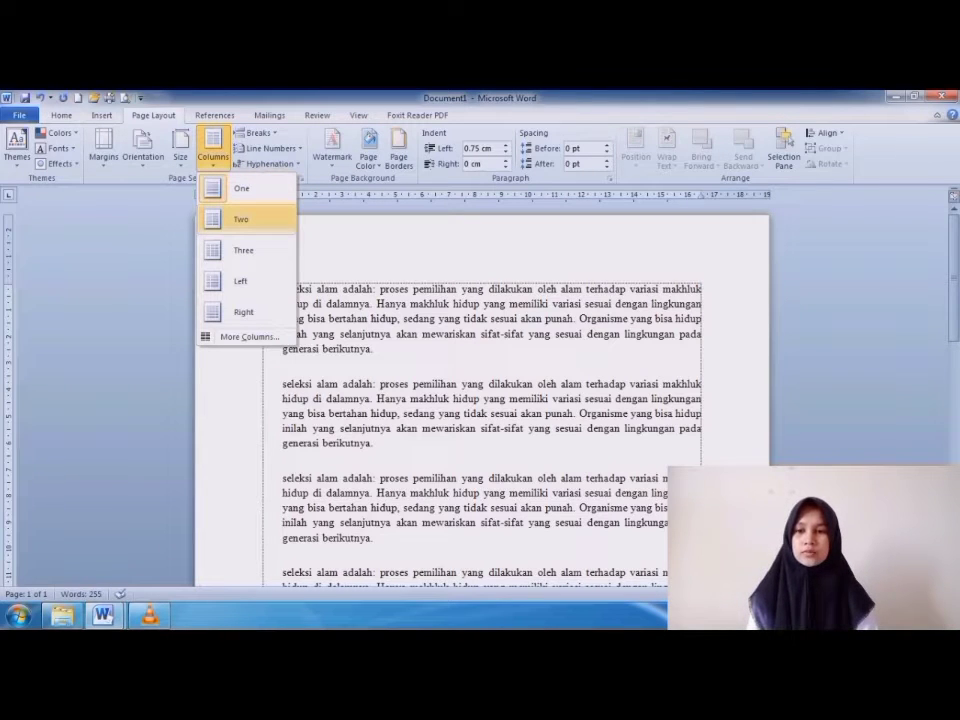
pyautogui.click(240, 219)
pyautogui.scroll(-4, 480, 400)
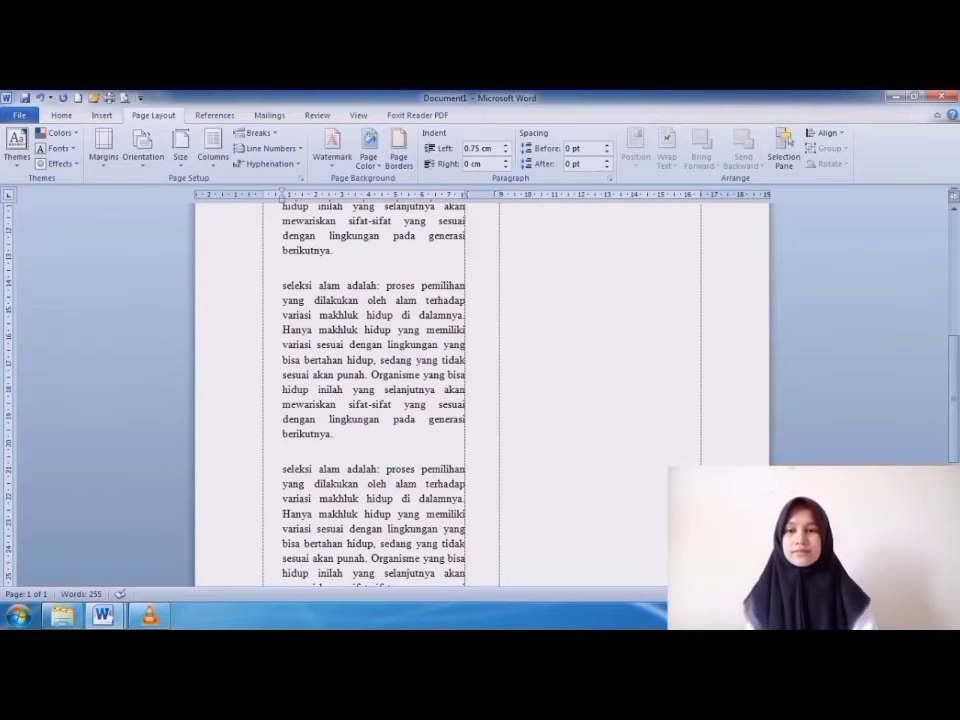
pyautogui.scroll(5, 388, 349)
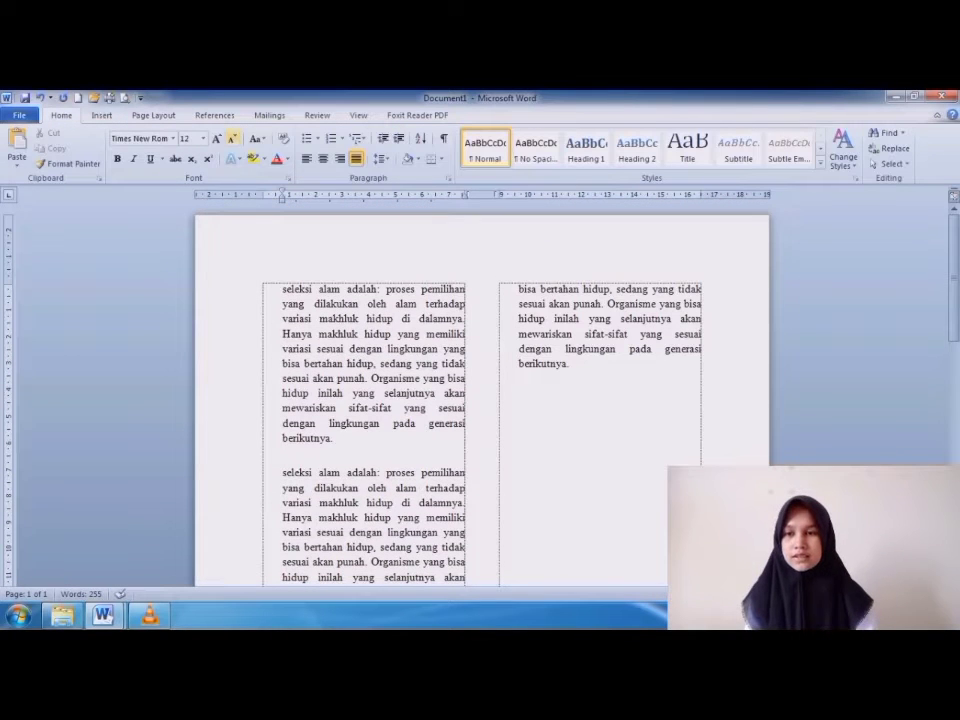
# Lay the text out in three columns and look over the page.
pyautogui.click(153, 115)
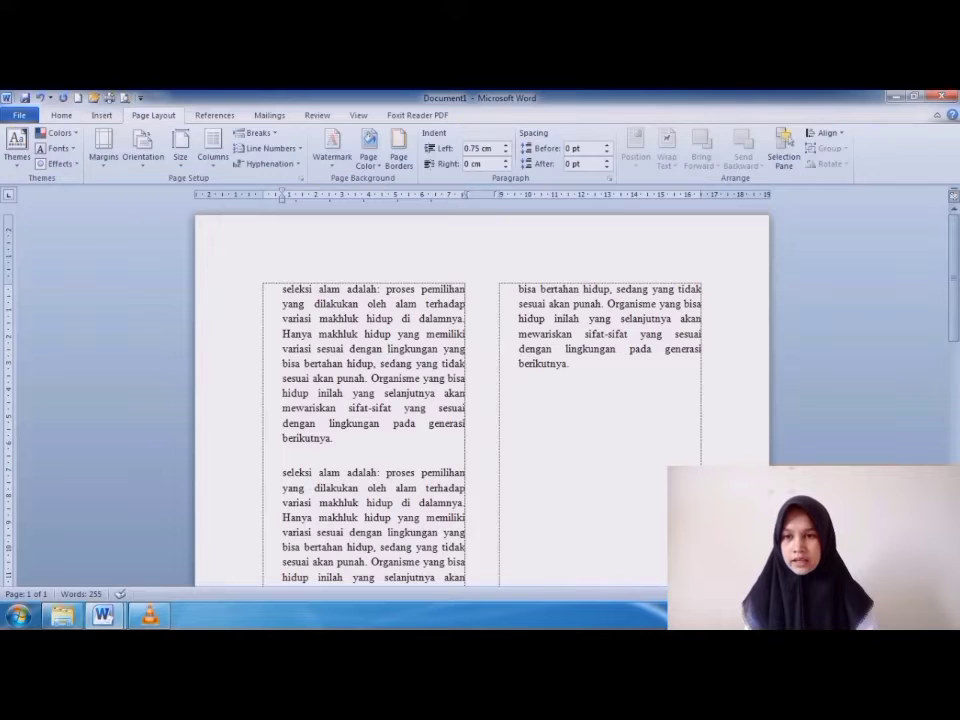
pyautogui.click(213, 150)
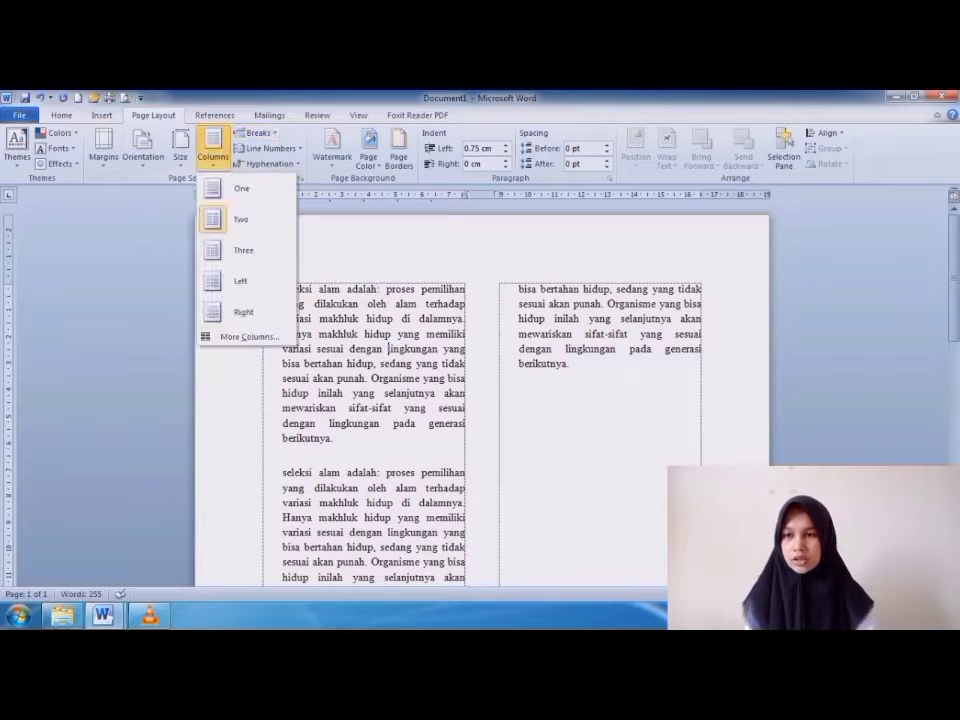
pyautogui.click(243, 250)
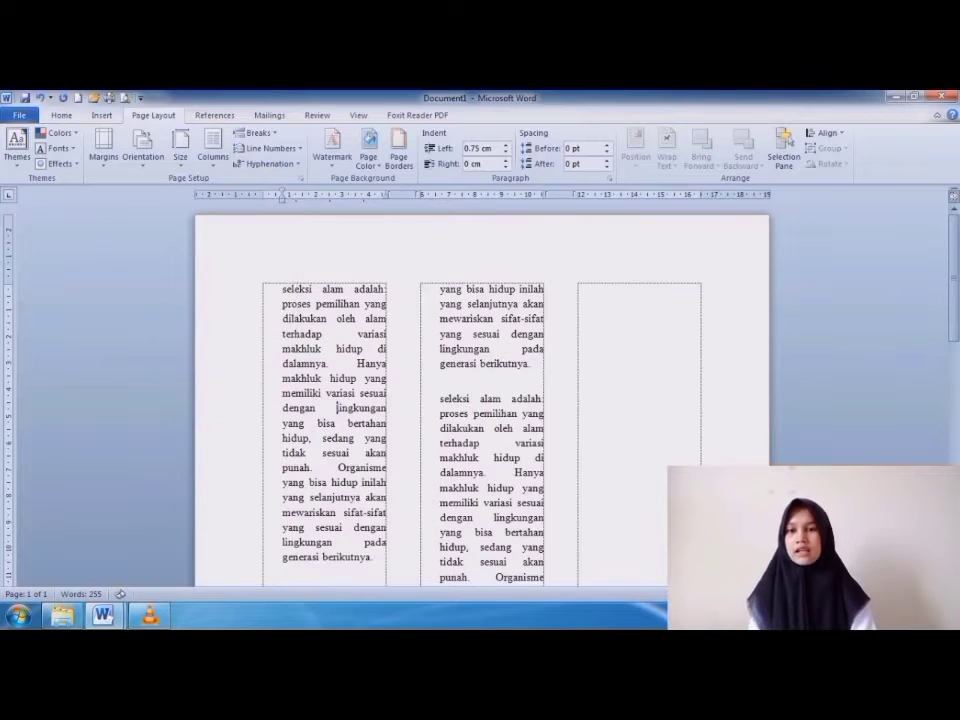
pyautogui.scroll(-5, 480, 380)
pyautogui.scroll(5, 337, 362)
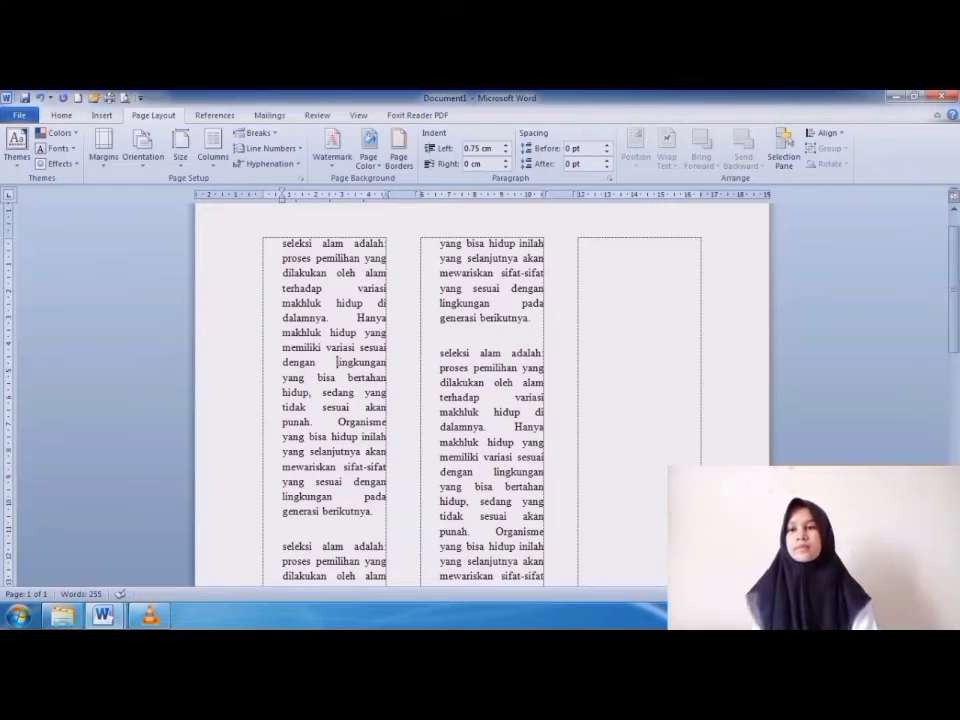
# Set the text back to a single column.
pyautogui.click(213, 147)
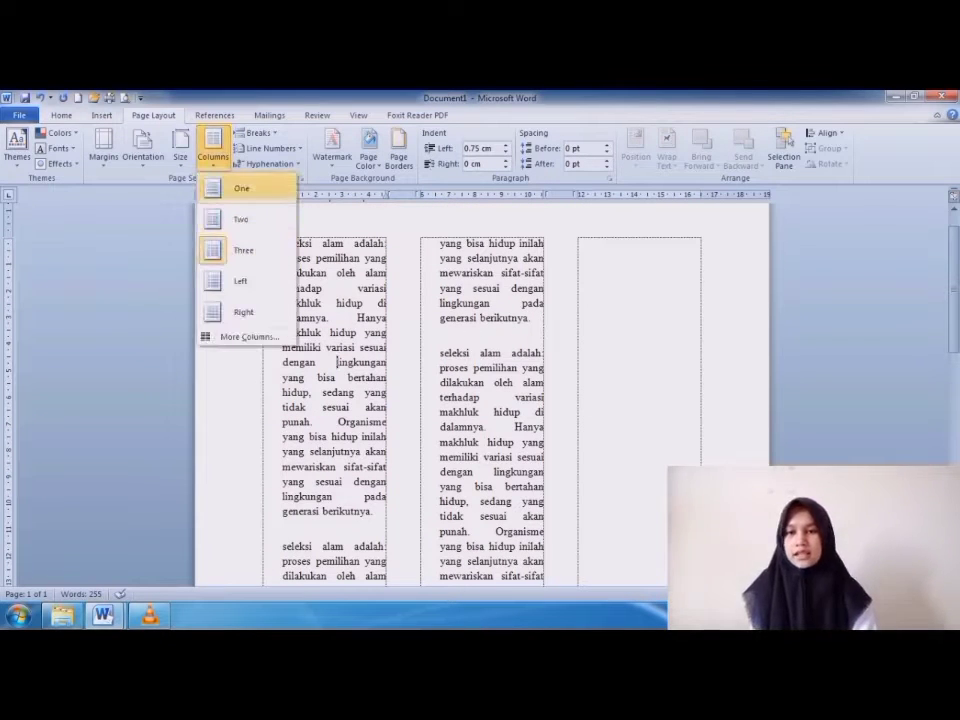
pyautogui.click(242, 188)
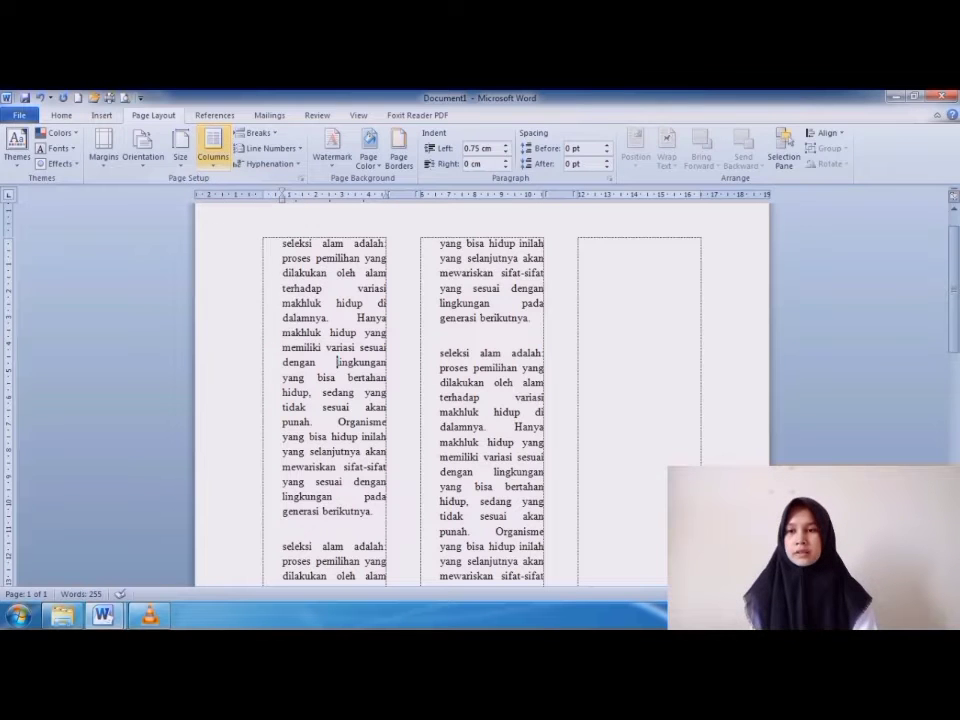
pyautogui.click(213, 147)
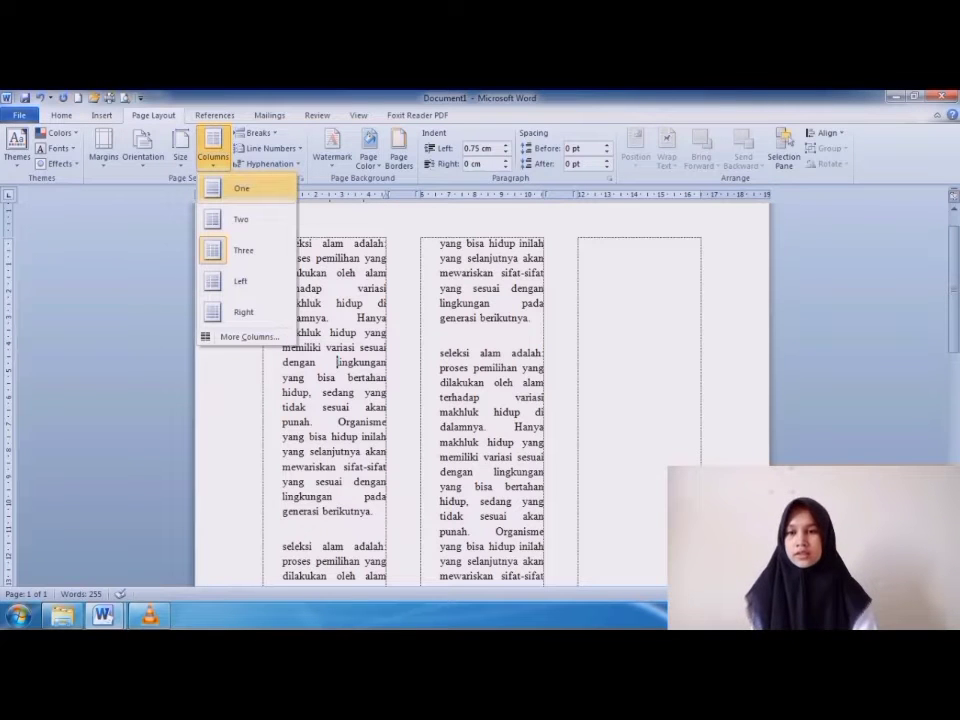
pyautogui.click(242, 188)
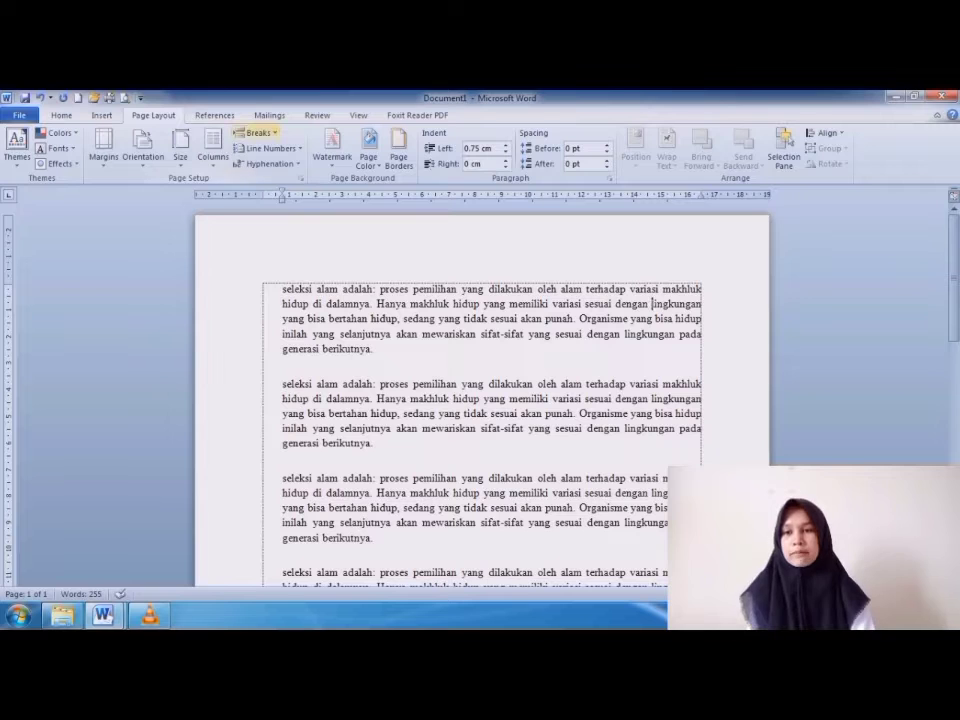
# Look over the break types, insert a page break below the sample text, and check the resulting pages.
pyautogui.click(256, 132)
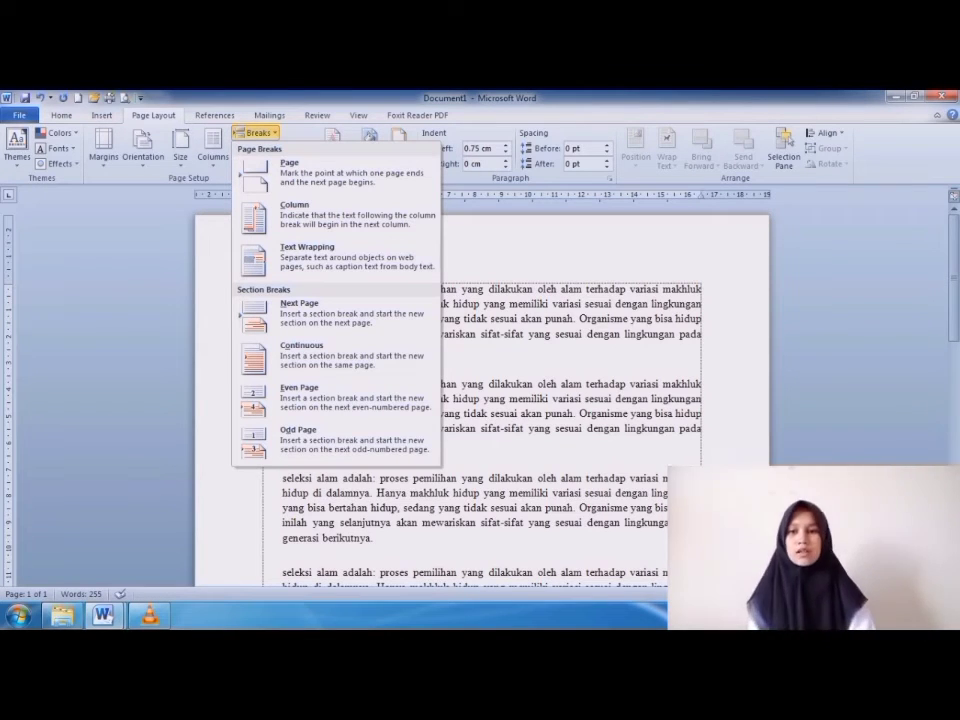
pyautogui.click(653, 303)
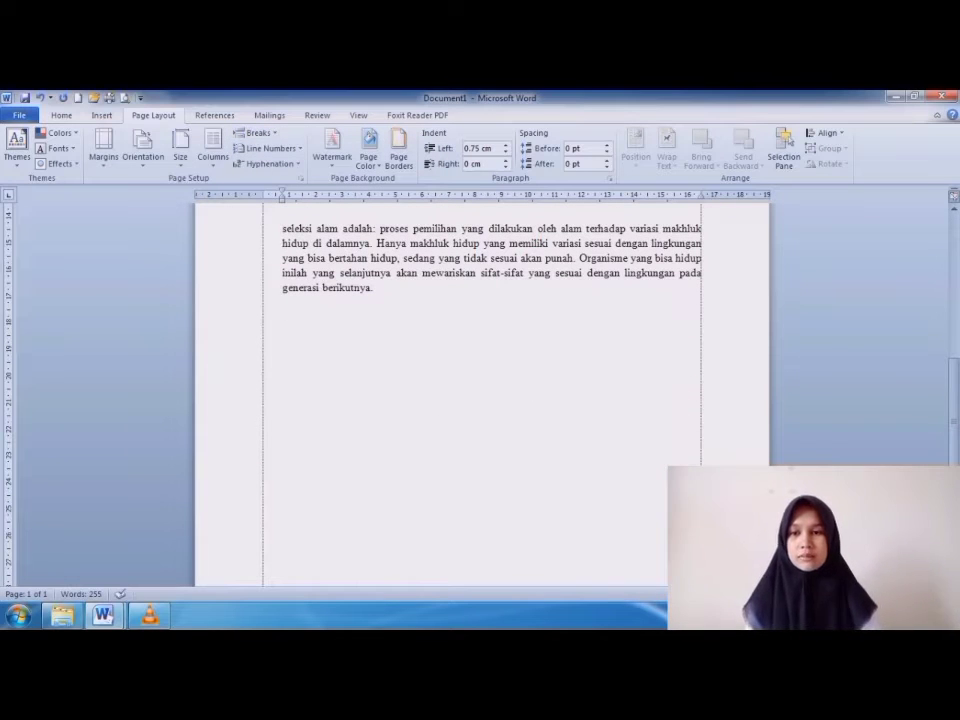
pyautogui.click(257, 132)
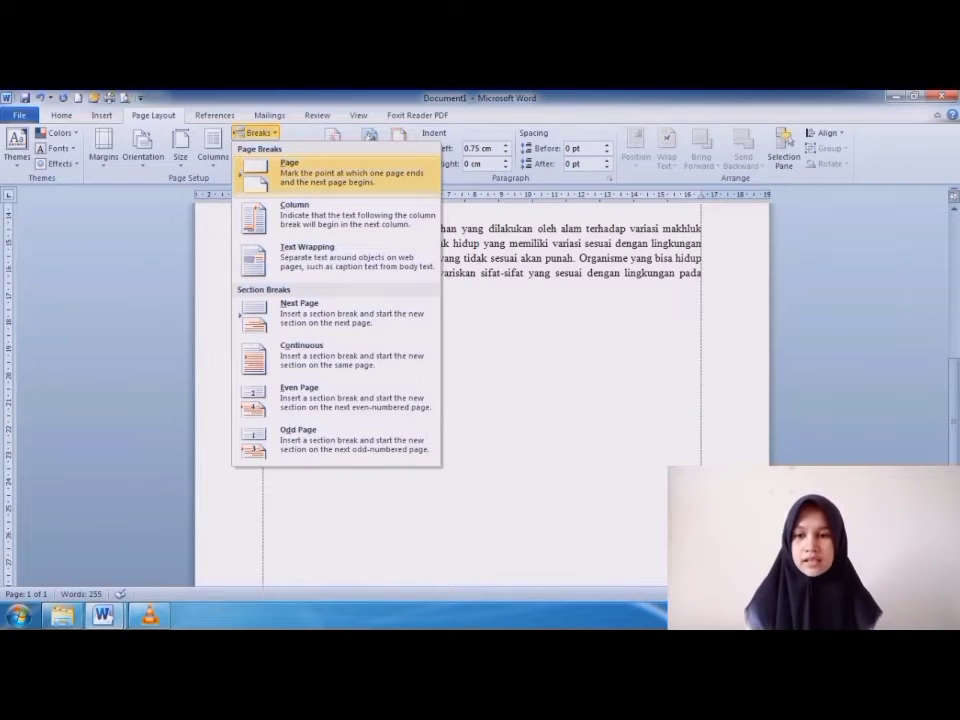
pyautogui.click(300, 172)
pyautogui.scroll(10, 480, 400)
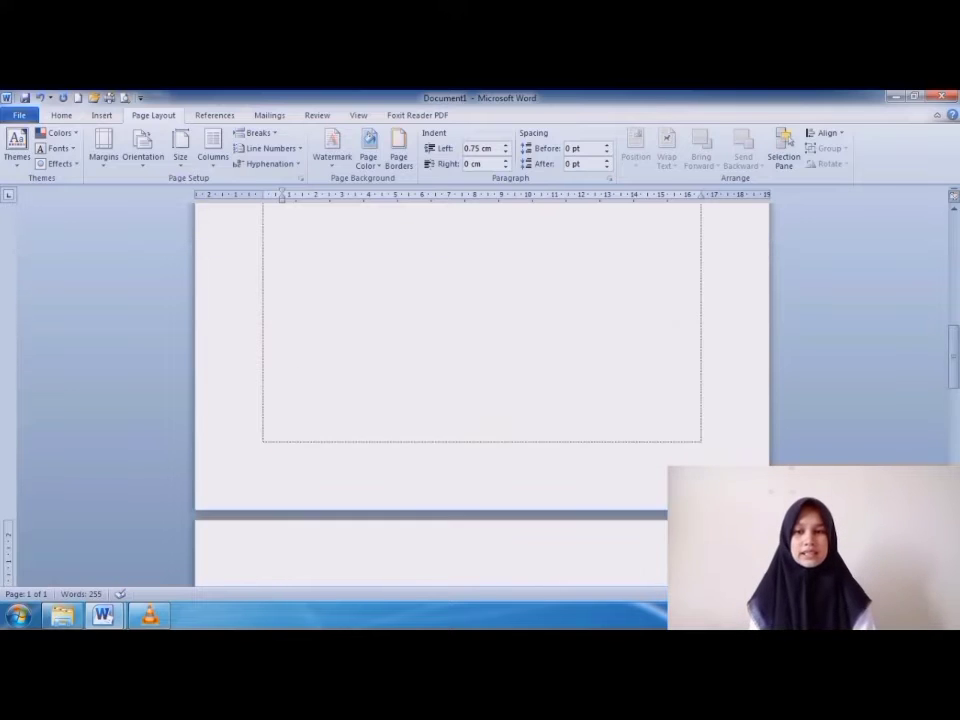
pyautogui.scroll(2, 480, 400)
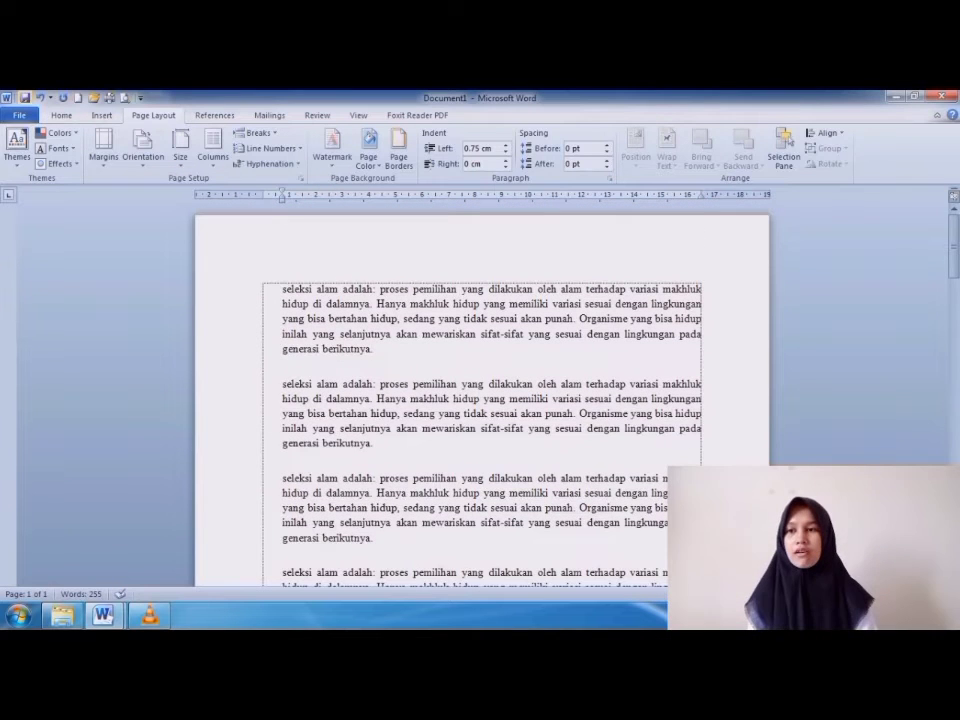
pyautogui.scroll(-10, 480, 400)
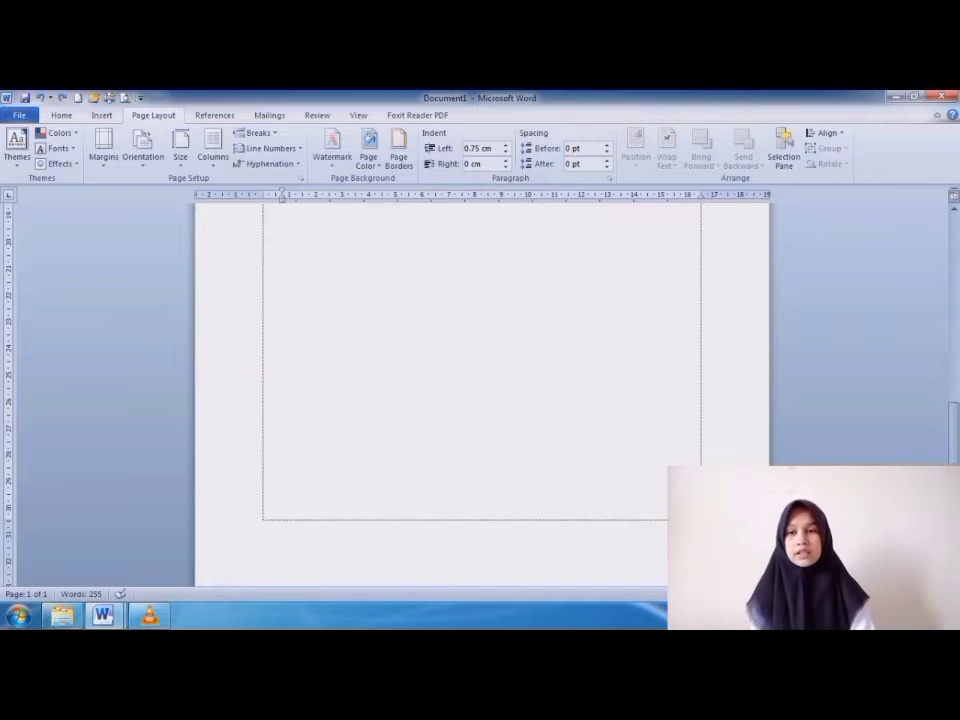
pyautogui.scroll(4, 480, 400)
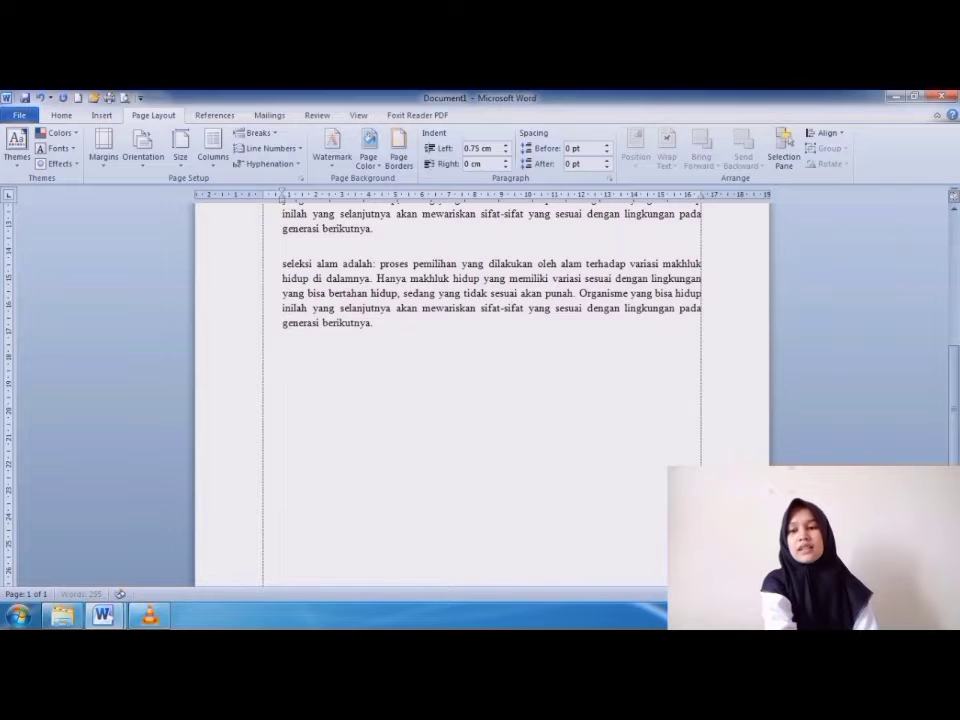
# Add blank lines below the last paragraph, start a second page after them, and check the page transition.
pyautogui.press('Return')
pyautogui.press('Return')
pyautogui.press('Return')
pyautogui.press('Return')
pyautogui.press('Return')
pyautogui.press('Return')
pyautogui.press('Return')
pyautogui.press('Return')
pyautogui.press('Return')
pyautogui.press('Return')
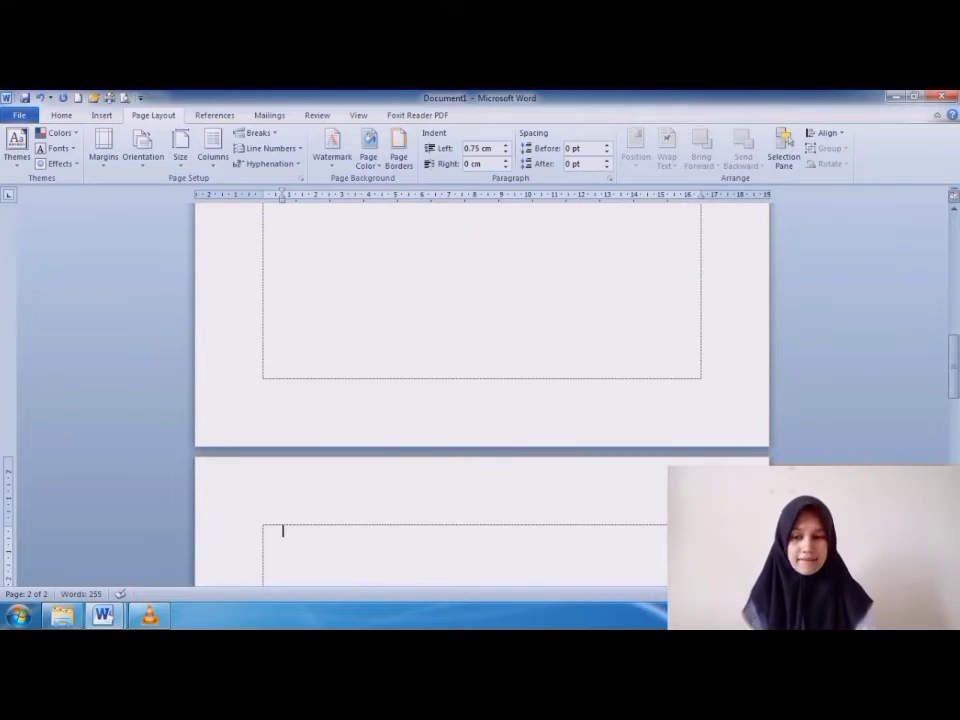
pyautogui.scroll(6, 482, 395)
pyautogui.scroll(-12, 482, 395)
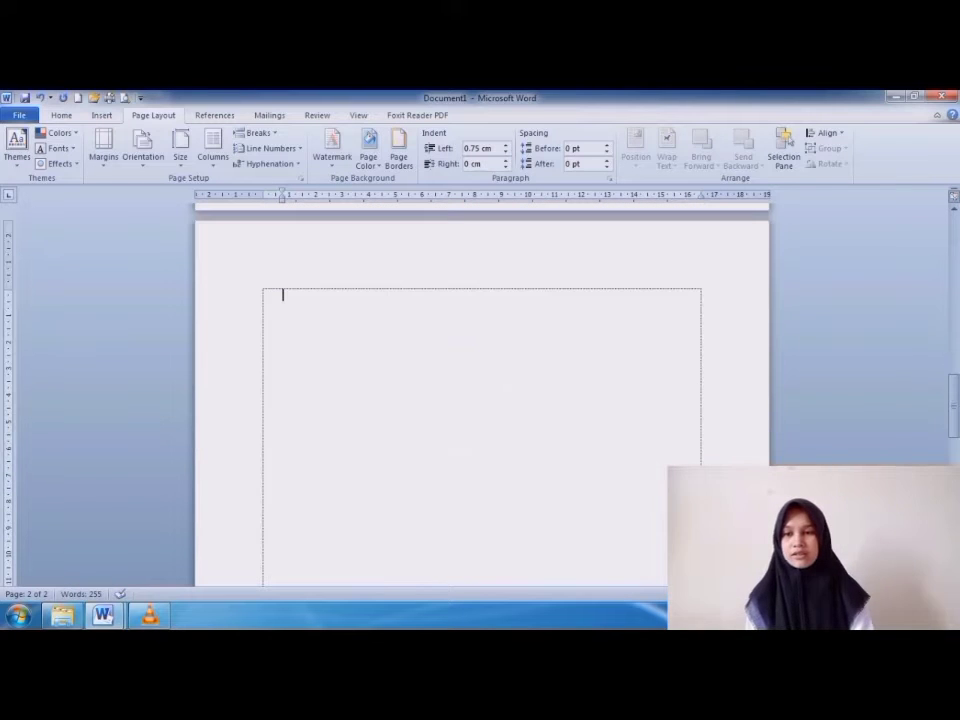
pyautogui.scroll(5, 482, 395)
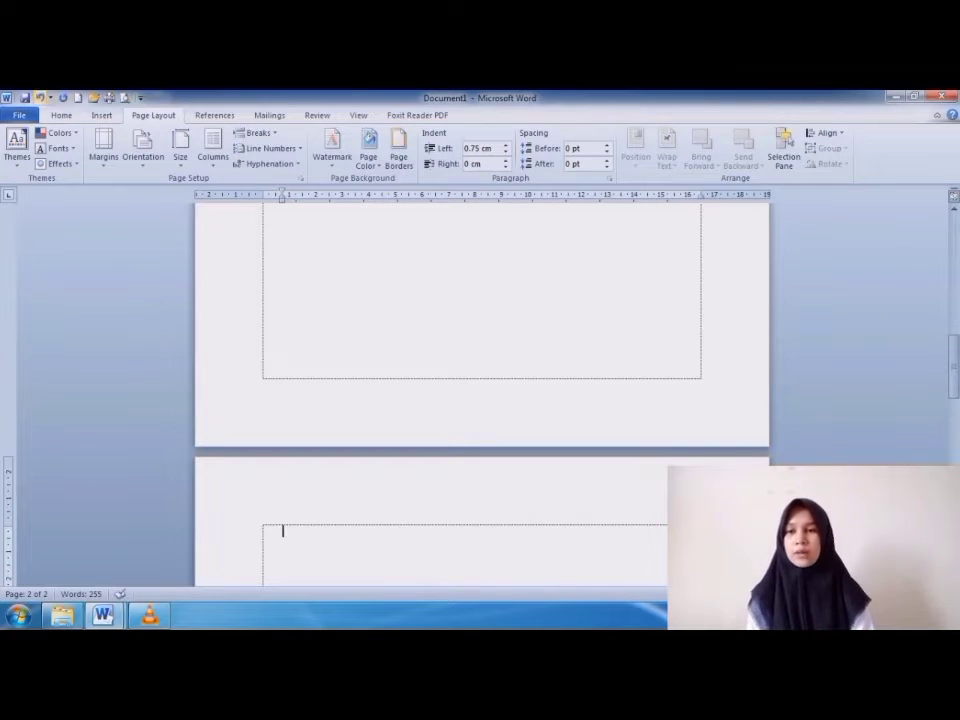
# Undo the page break below the last paragraph, insert a page break there again, and view the page transition.
pyautogui.click(40, 98)
pyautogui.scroll(6, 482, 395)
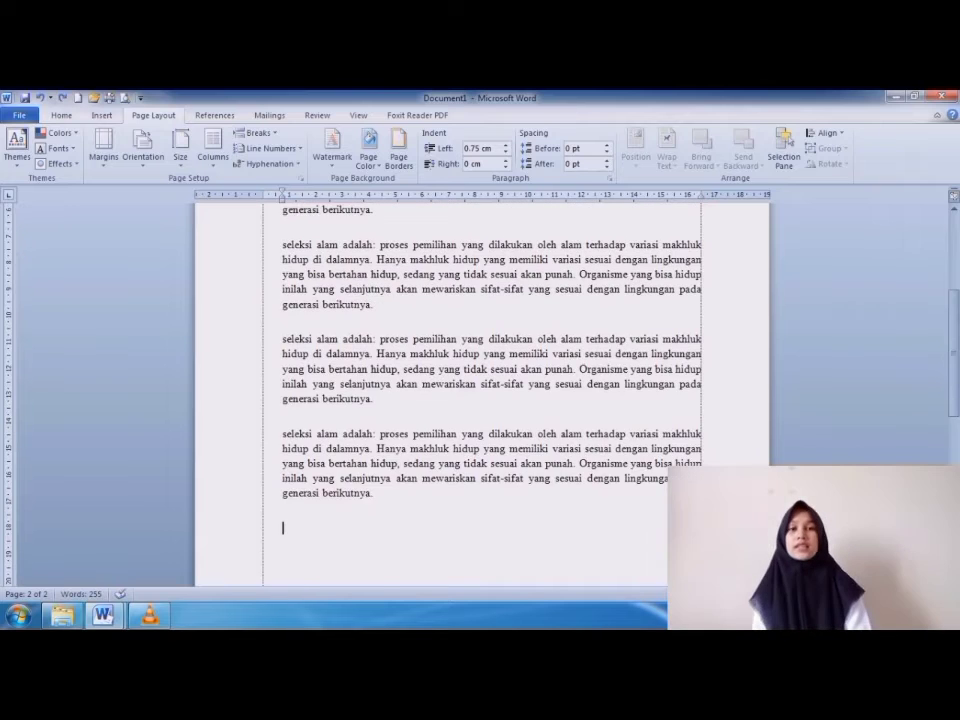
pyautogui.scroll(2, 482, 395)
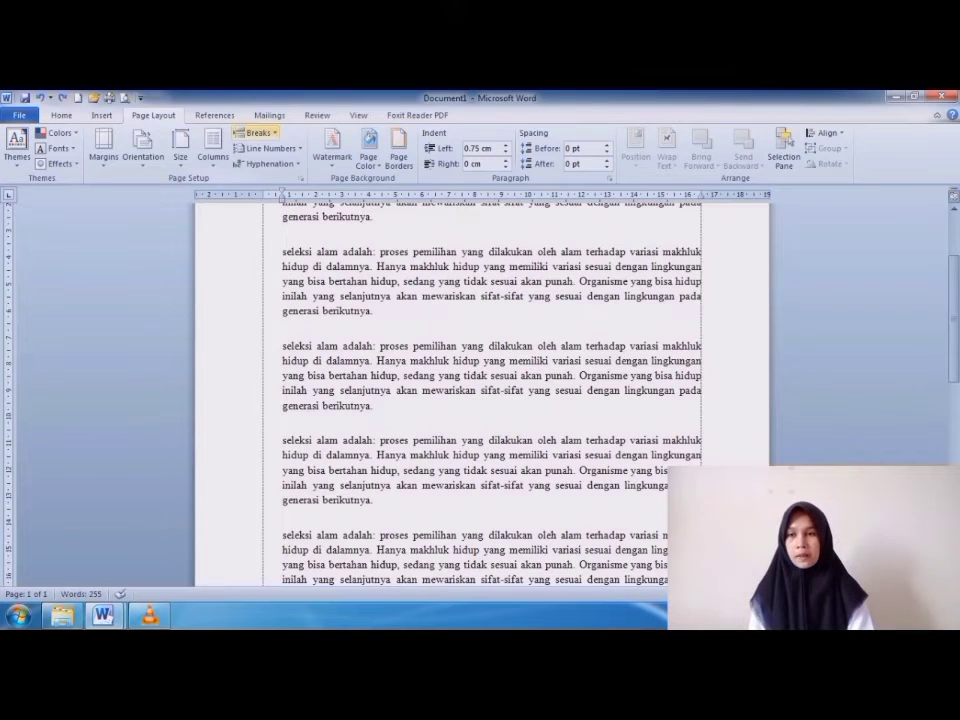
pyautogui.click(256, 132)
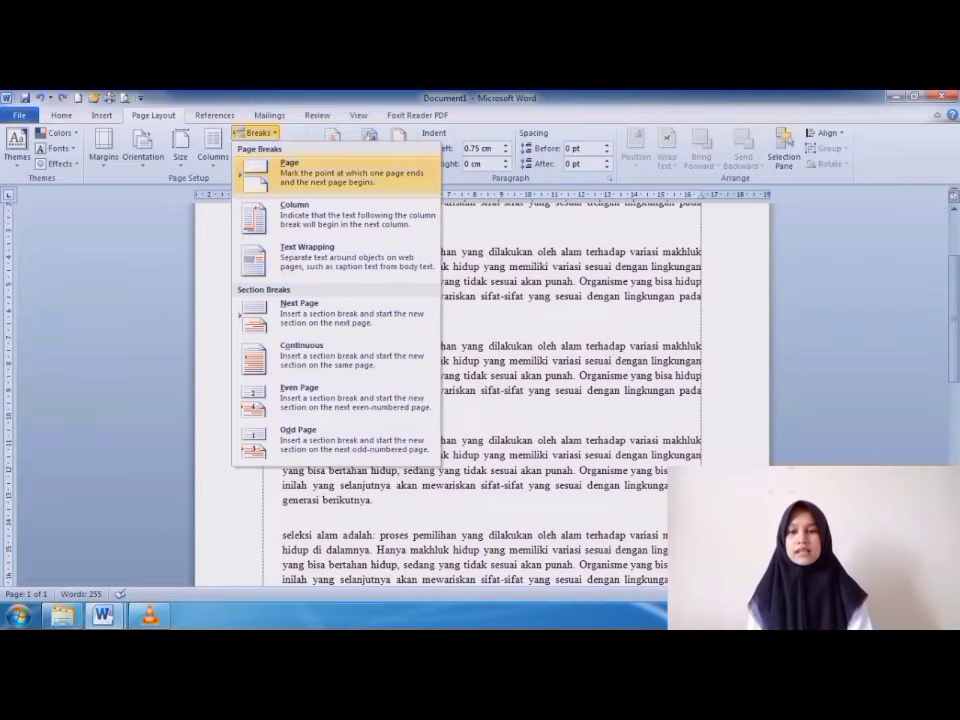
pyautogui.click(300, 172)
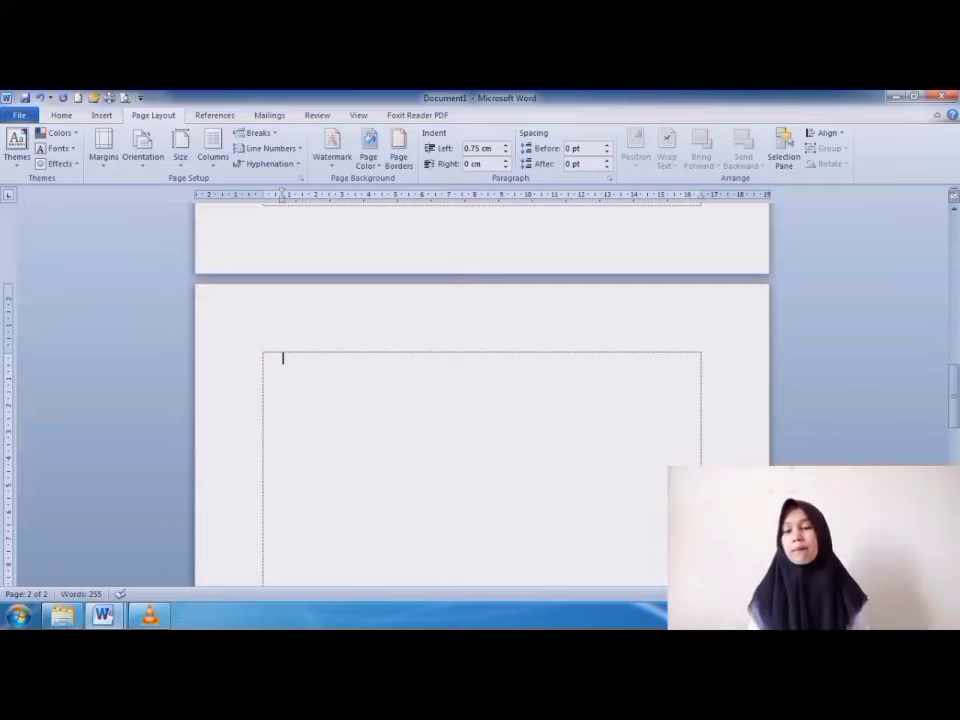
pyautogui.scroll(5, 480, 390)
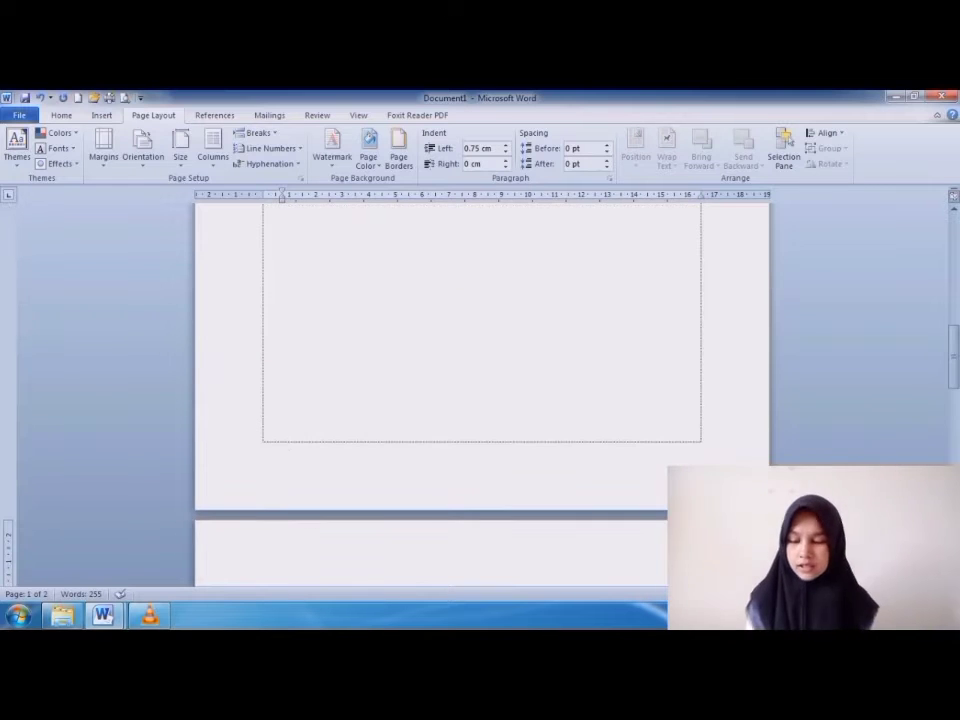
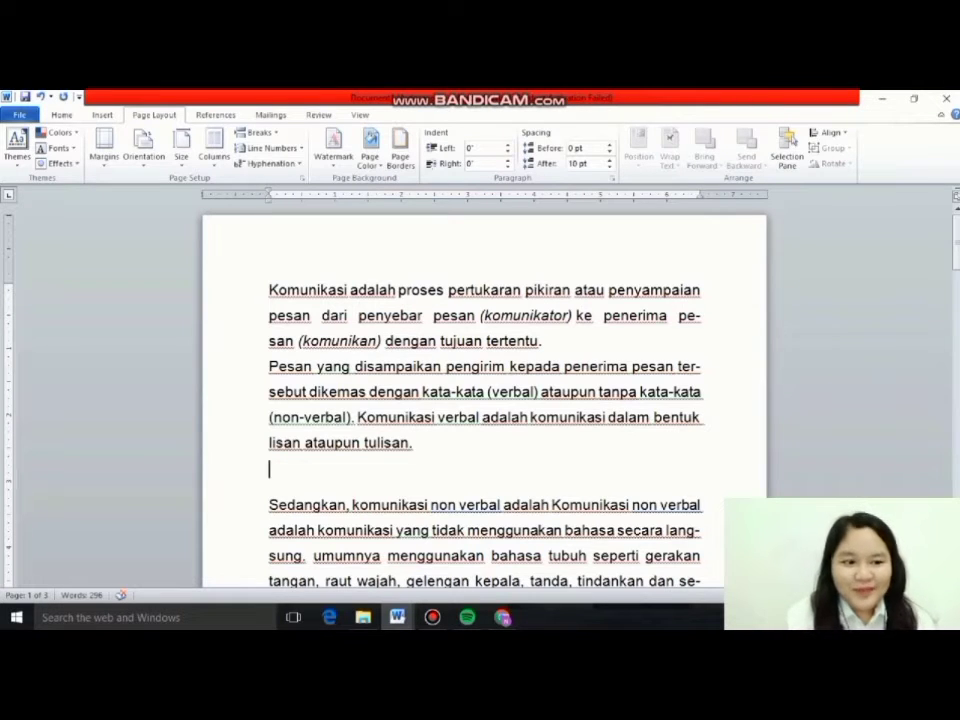
# Add continuous line numbers to the whole text and check them through the pages.
pyautogui.hotkey('ctrl', 'a')
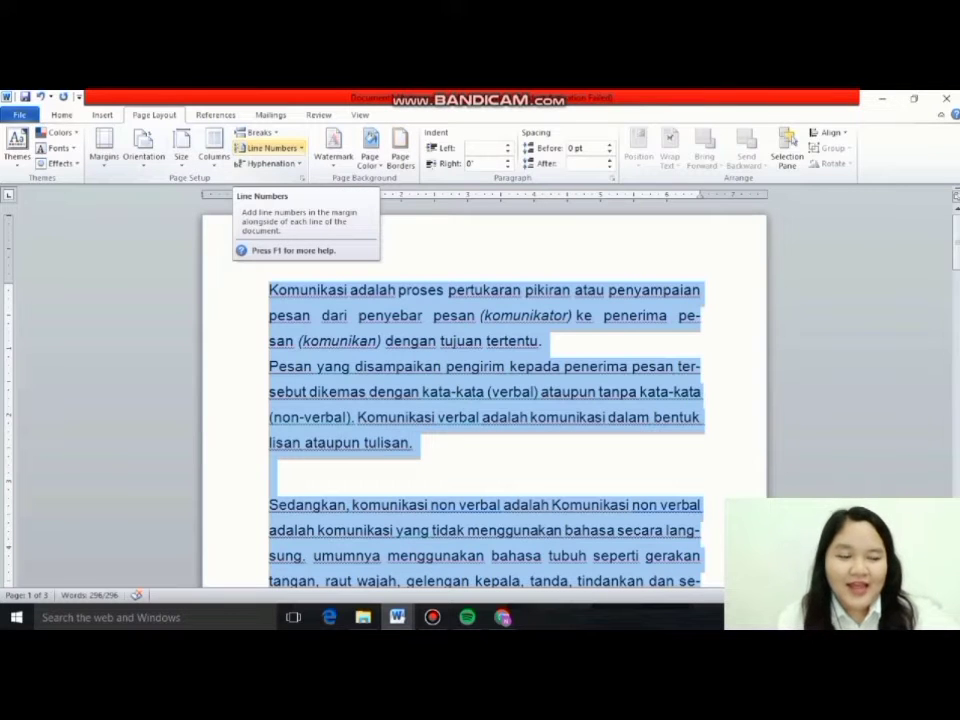
pyautogui.click(270, 148)
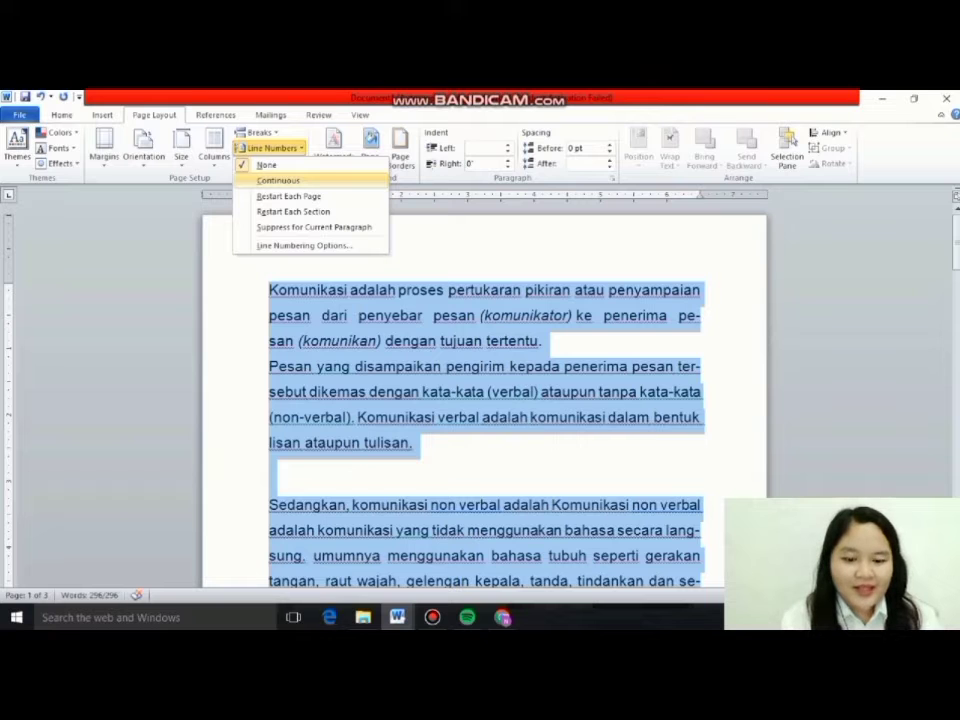
pyautogui.click(279, 181)
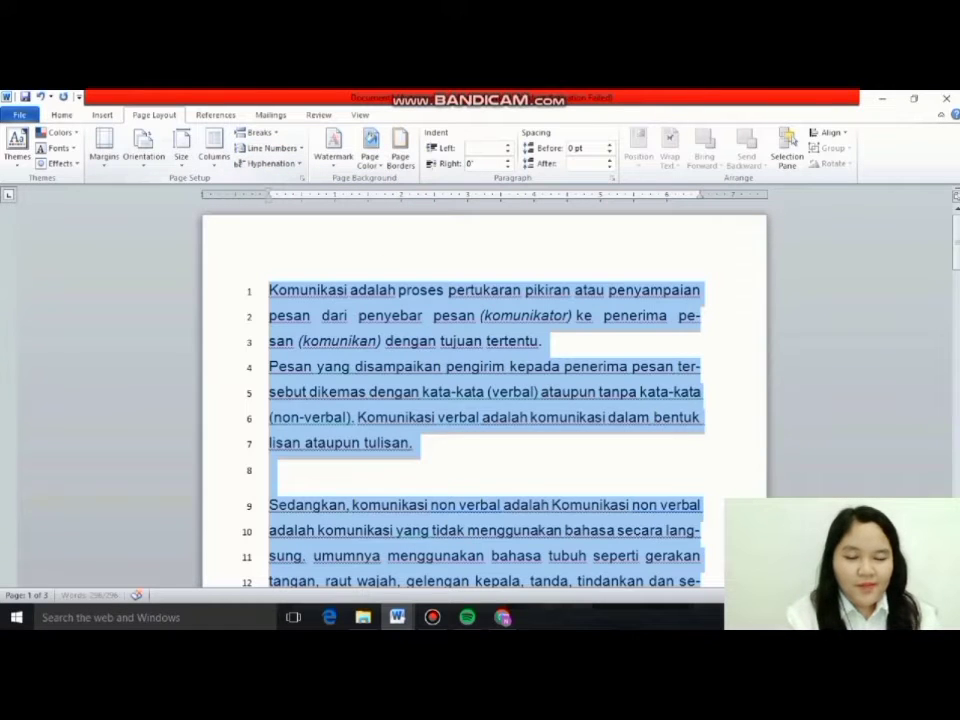
pyautogui.click(414, 443)
pyautogui.moveTo(957, 244)
pyautogui.mouseDown()
pyautogui.moveTo(957, 480)
pyautogui.moveTo(957, 236)
pyautogui.mouseUp()
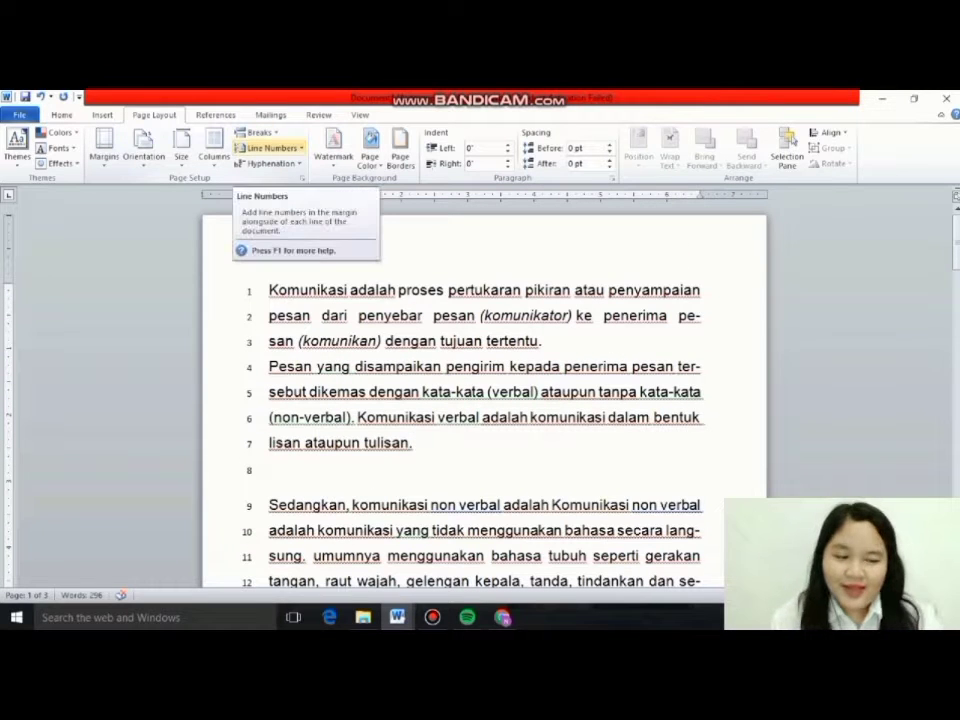
# Restart the line numbering on each page, check the pages, and turn line numbers off again.
pyautogui.click(270, 147)
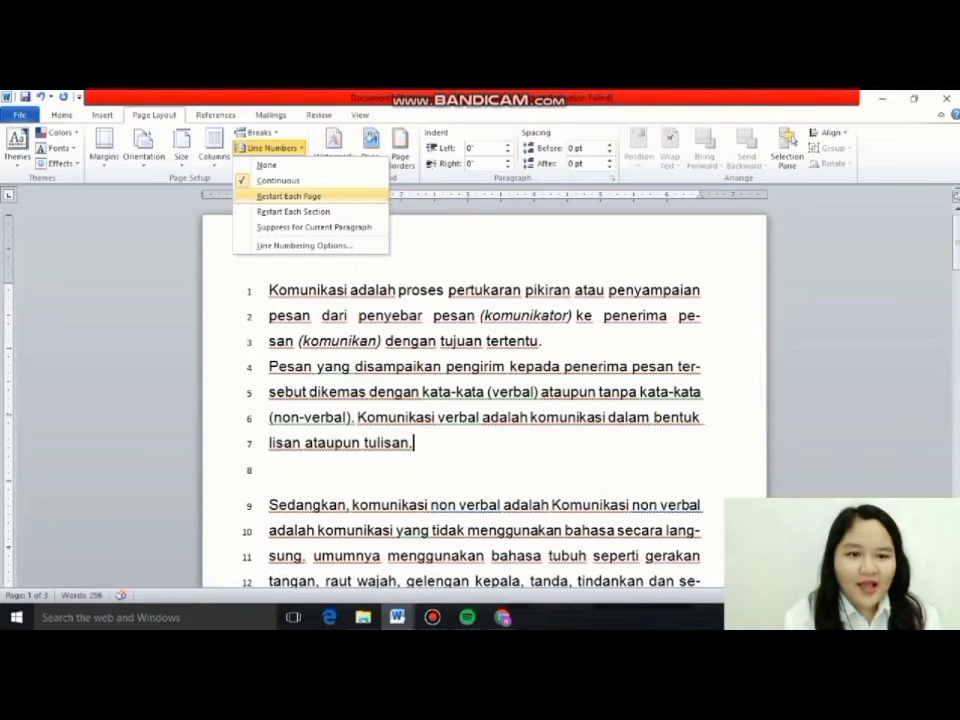
pyautogui.click(289, 196)
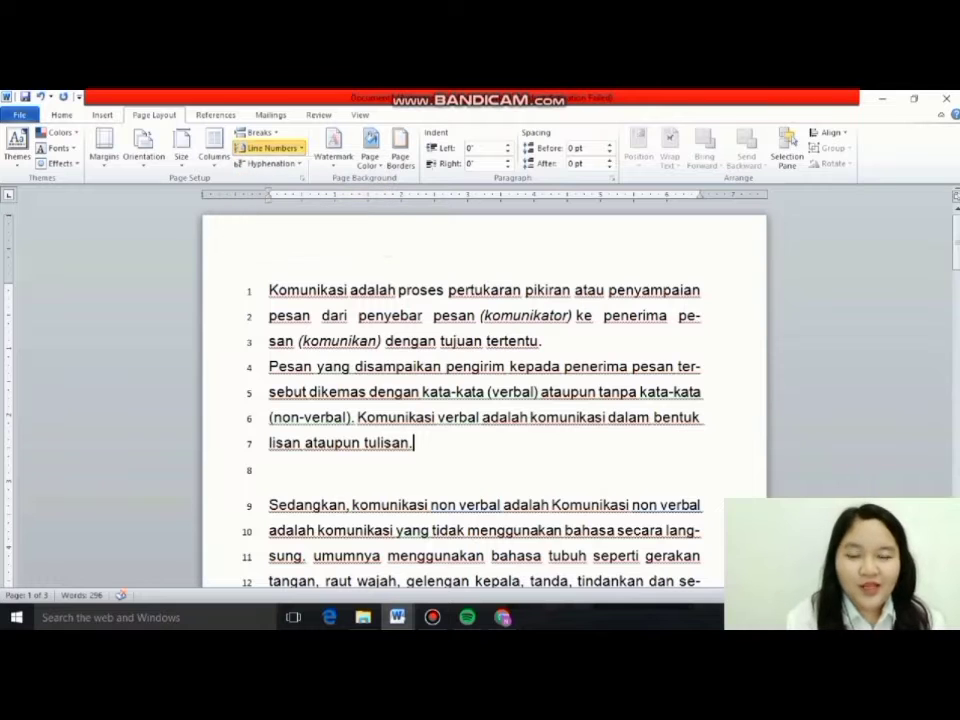
pyautogui.moveTo(955, 230)
pyautogui.mouseDown()
pyautogui.moveTo(955, 445)
pyautogui.moveTo(955, 230)
pyautogui.mouseUp()
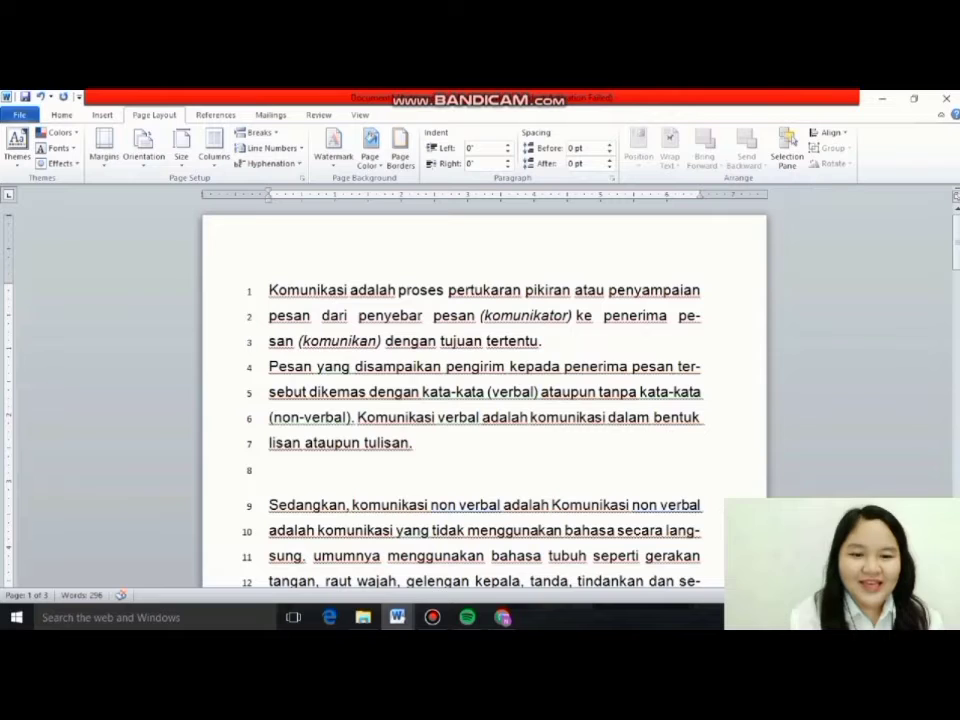
pyautogui.click(270, 147)
pyautogui.click(262, 163)
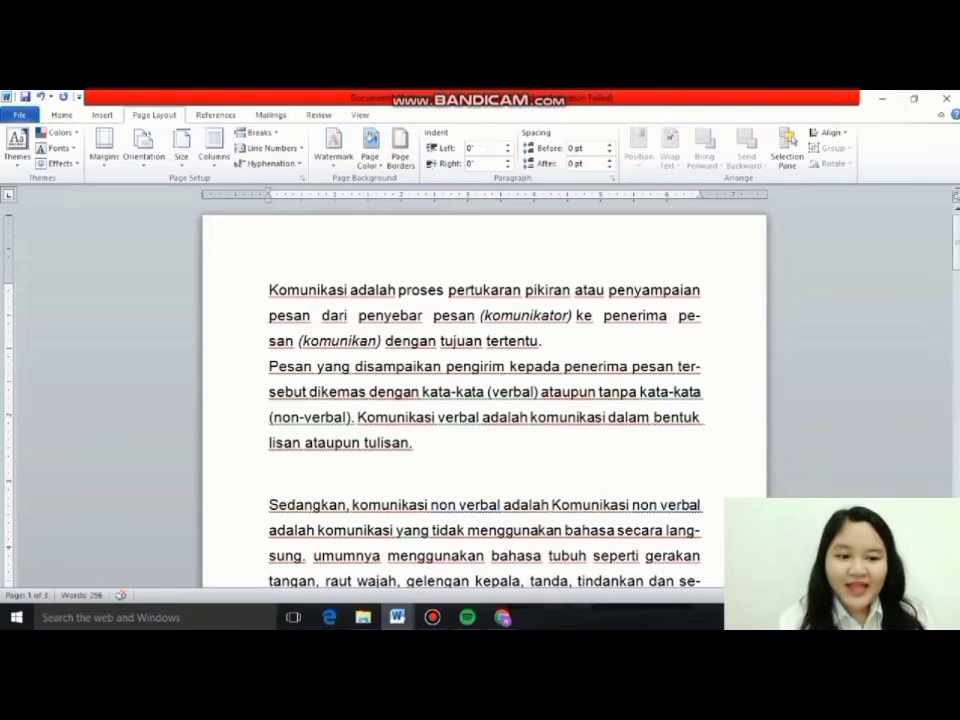
# Apply automatic hyphenation to the whole document text.
pyautogui.hotkey('ctrl', 'a')
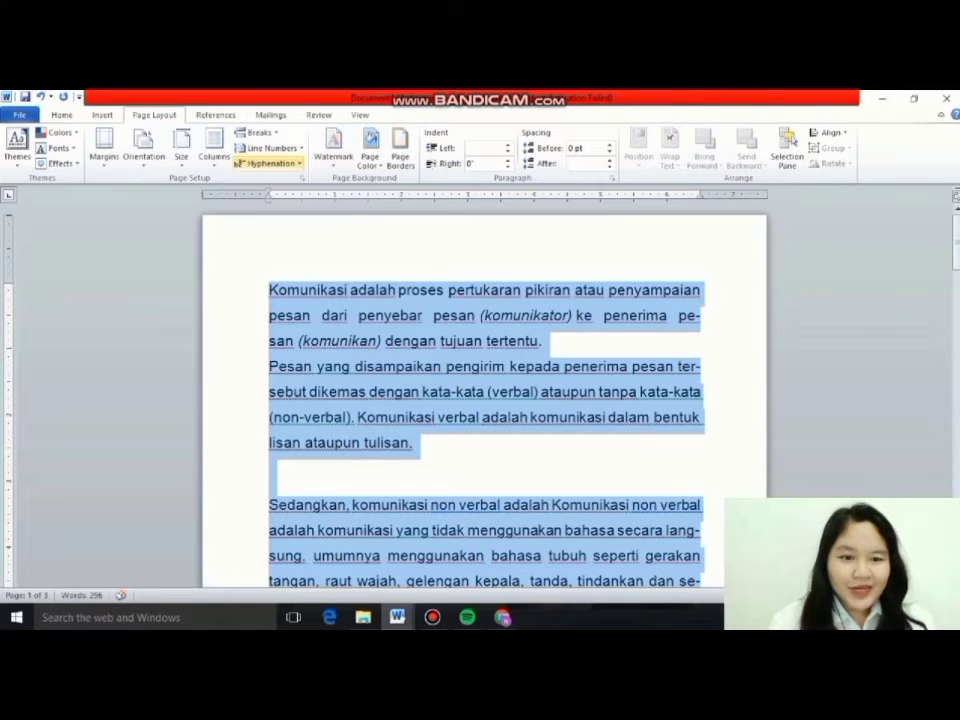
pyautogui.click(268, 163)
pyautogui.click(275, 196)
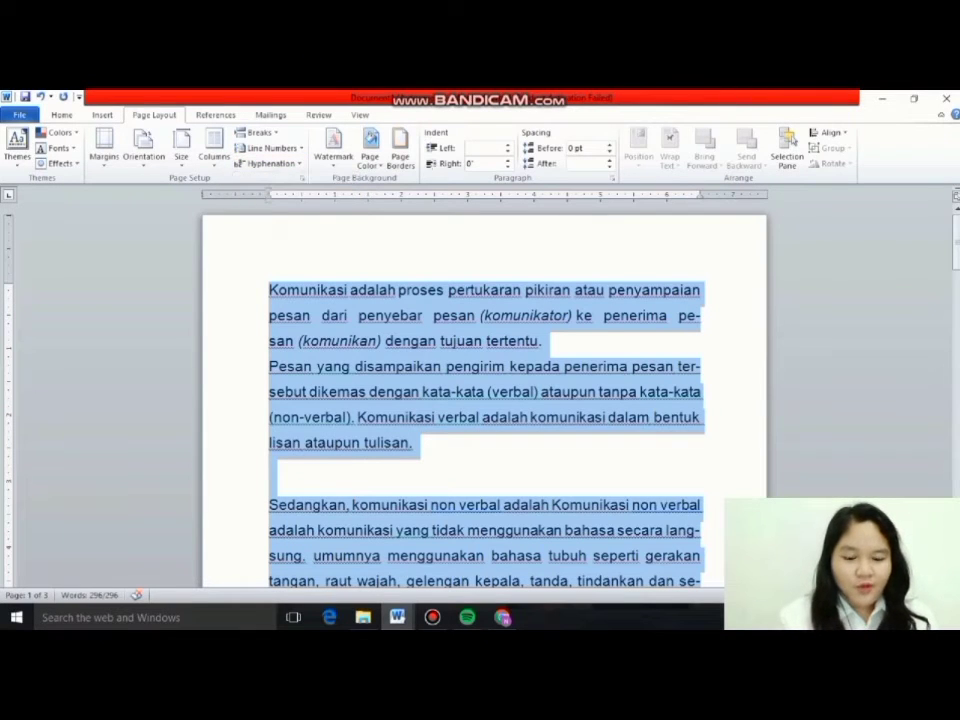
pyautogui.click(270, 468)
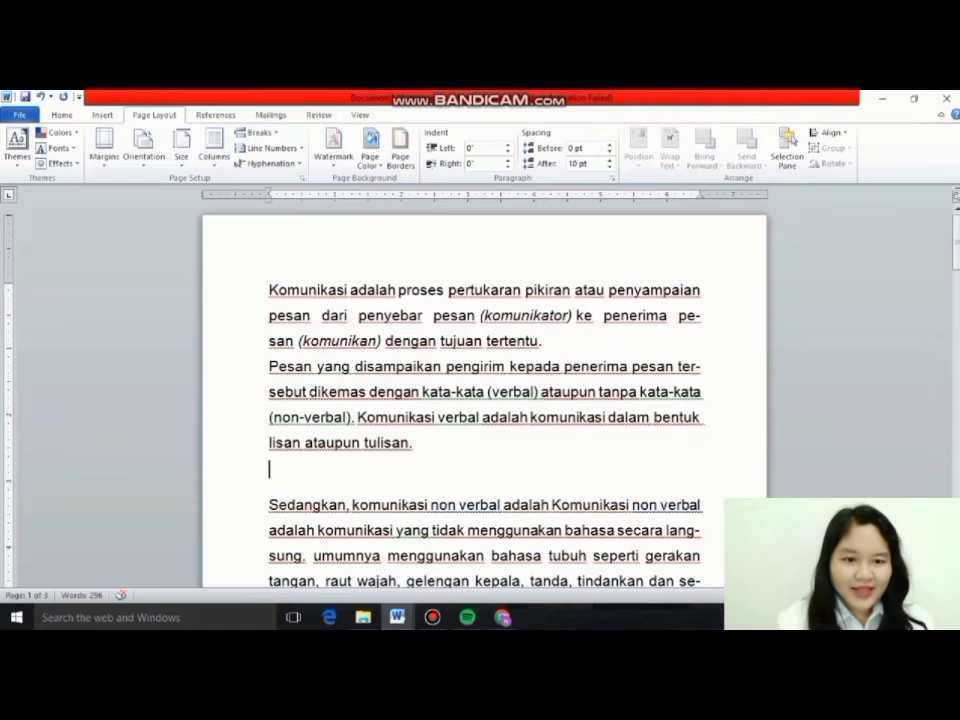
# Turn hyphenation off to see how the lines reflow, and switch it back to Automatic.
pyautogui.click(268, 163)
pyautogui.click(266, 180)
pyautogui.click(268, 163)
pyautogui.click(266, 180)
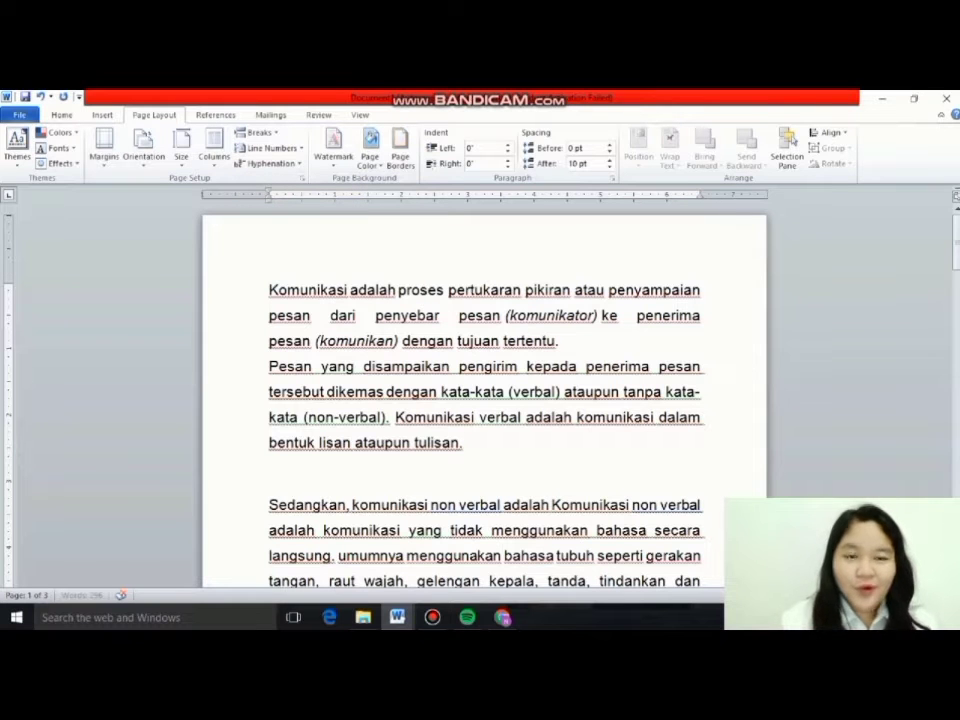
pyautogui.click(268, 163)
pyautogui.click(268, 196)
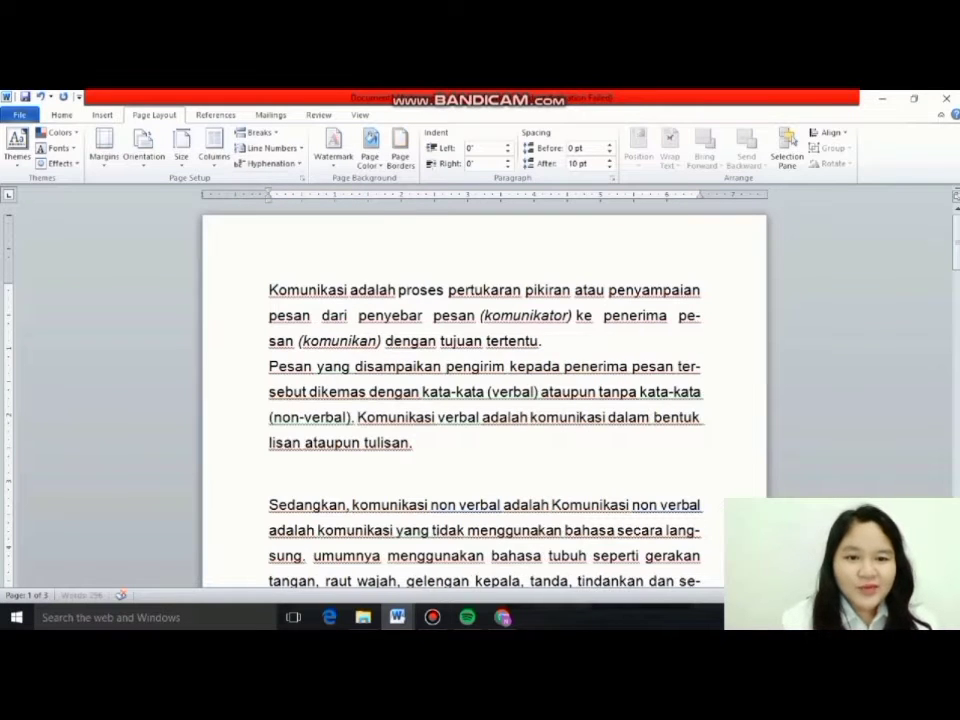
# Set hyphenation to None once more for comparison and restore automatic hyphenation.
pyautogui.click(268, 163)
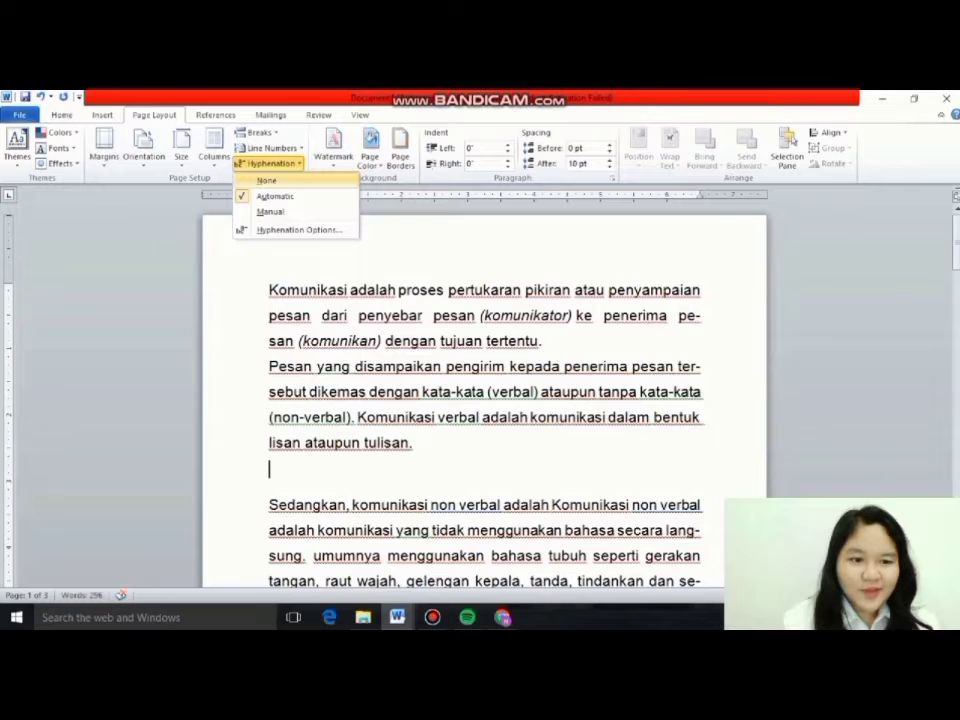
pyautogui.click(266, 180)
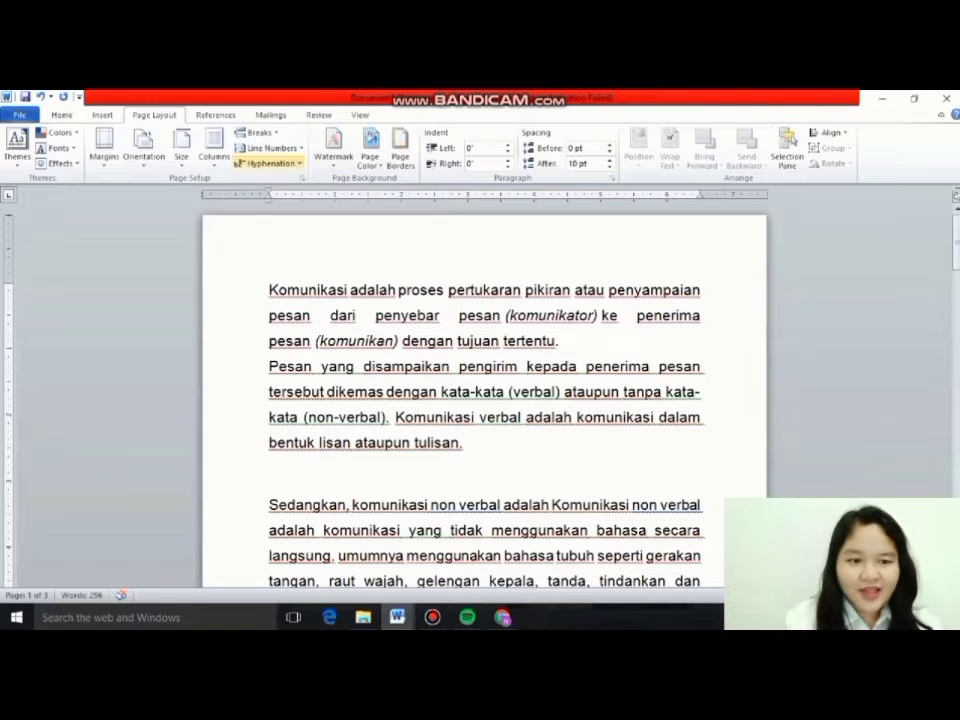
pyautogui.click(268, 163)
pyautogui.click(275, 196)
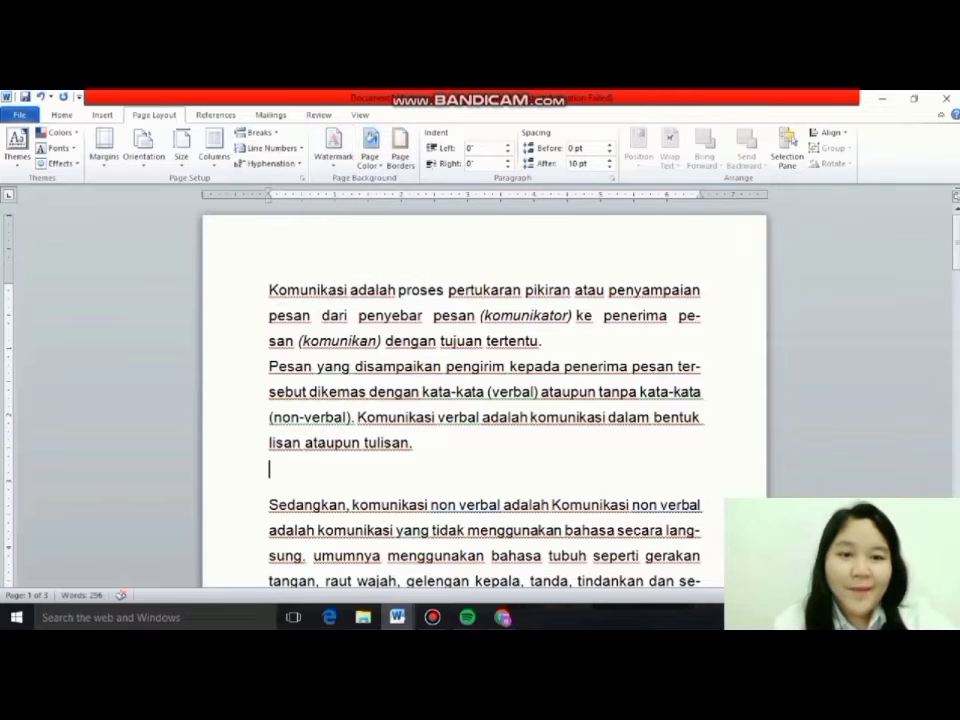
# Insert the DO NOT COPY 2 watermark and view it behind the text.
pyautogui.scroll(-1, 484, 400)
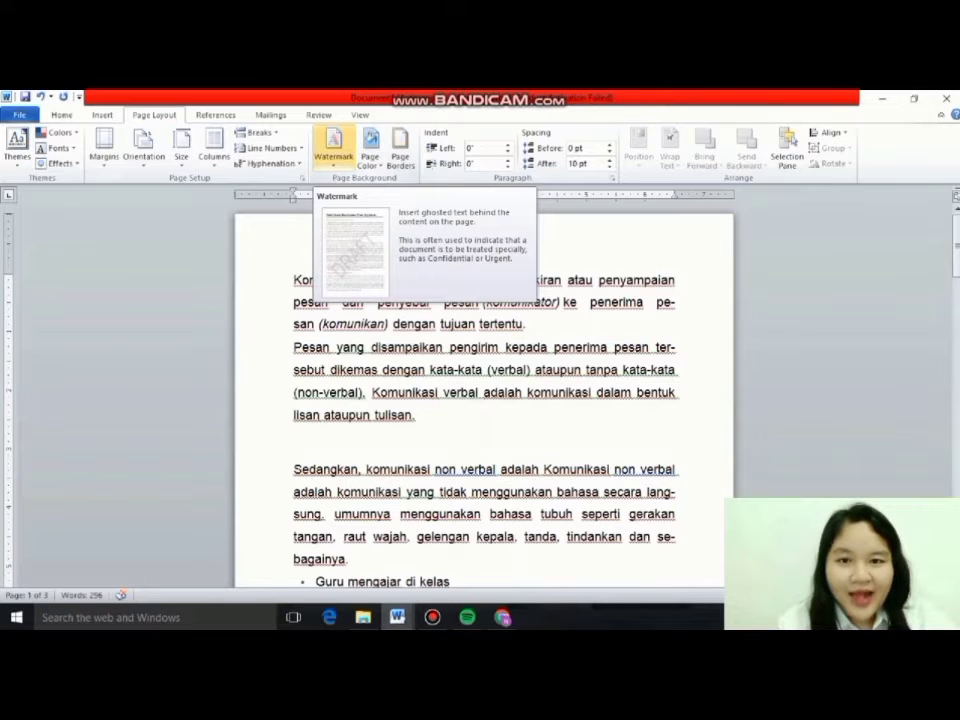
pyautogui.click(333, 150)
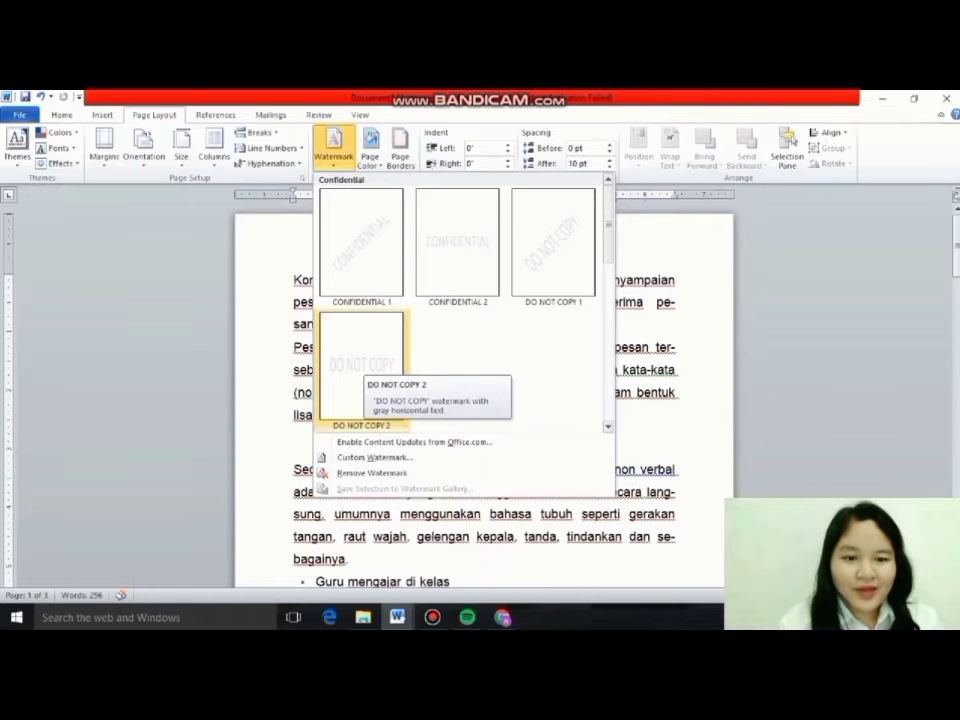
pyautogui.click(357, 362)
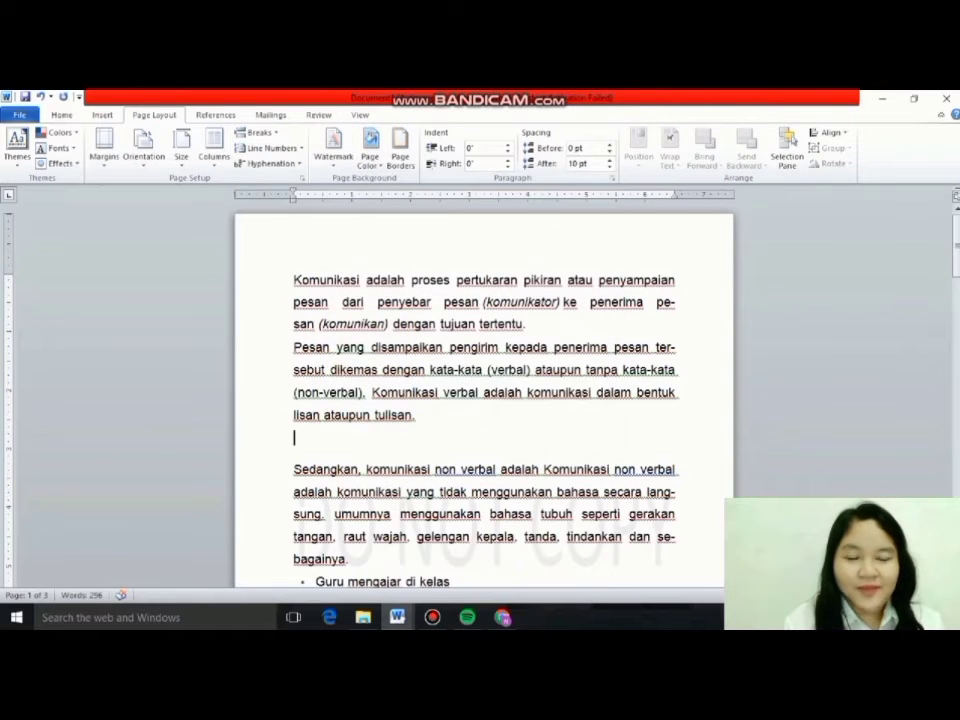
pyautogui.scroll(-3, 294, 435)
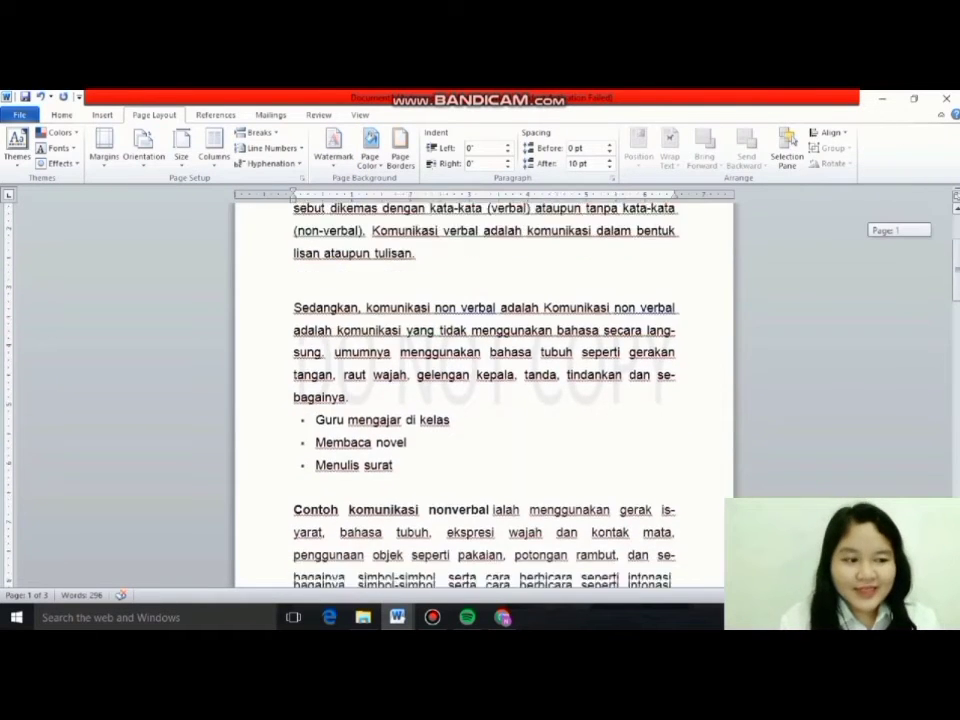
pyautogui.moveTo(957, 281)
pyautogui.mouseDown()
pyautogui.moveTo(957, 290)
pyautogui.moveTo(957, 279)
pyautogui.mouseUp()
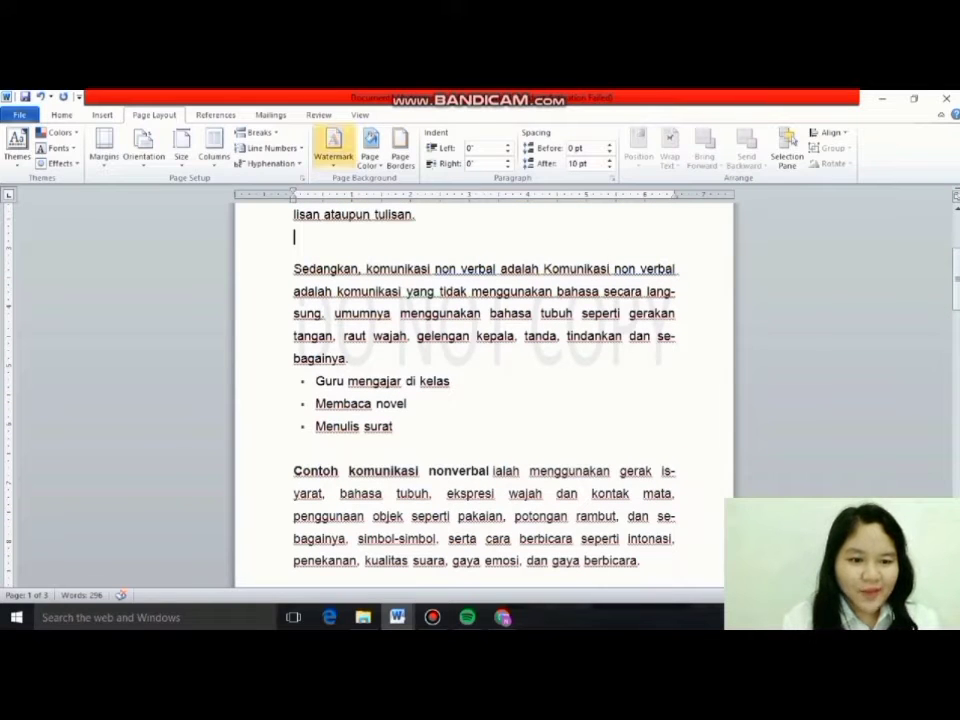
# Replace the watermark text with the custom text "ULM BANJARMASIN", keeping the horizontal layout.
pyautogui.click(333, 148)
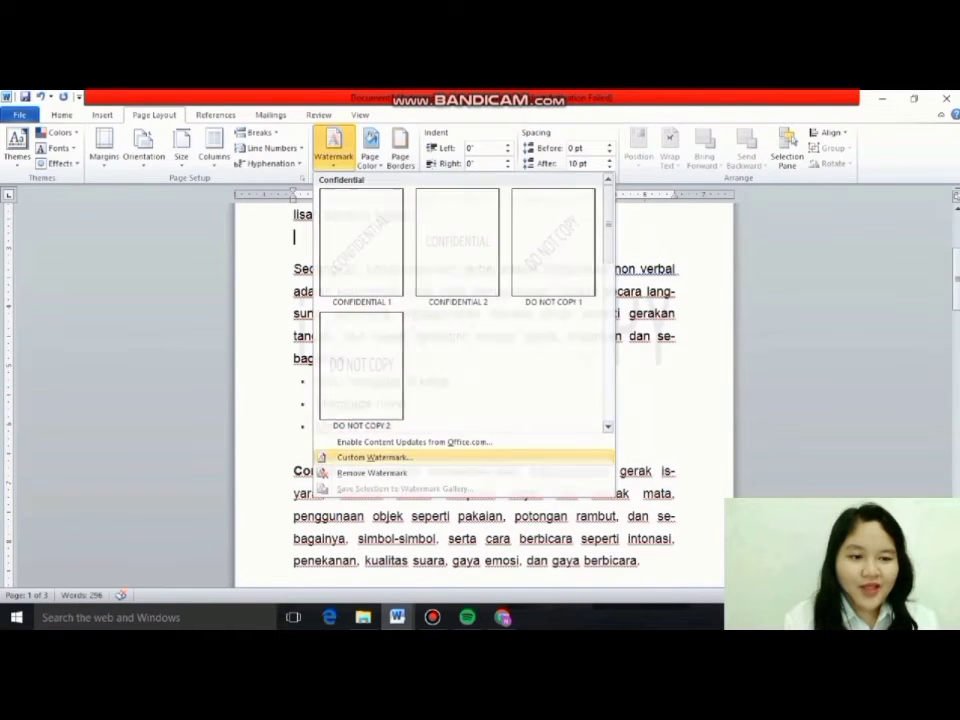
pyautogui.click(345, 457)
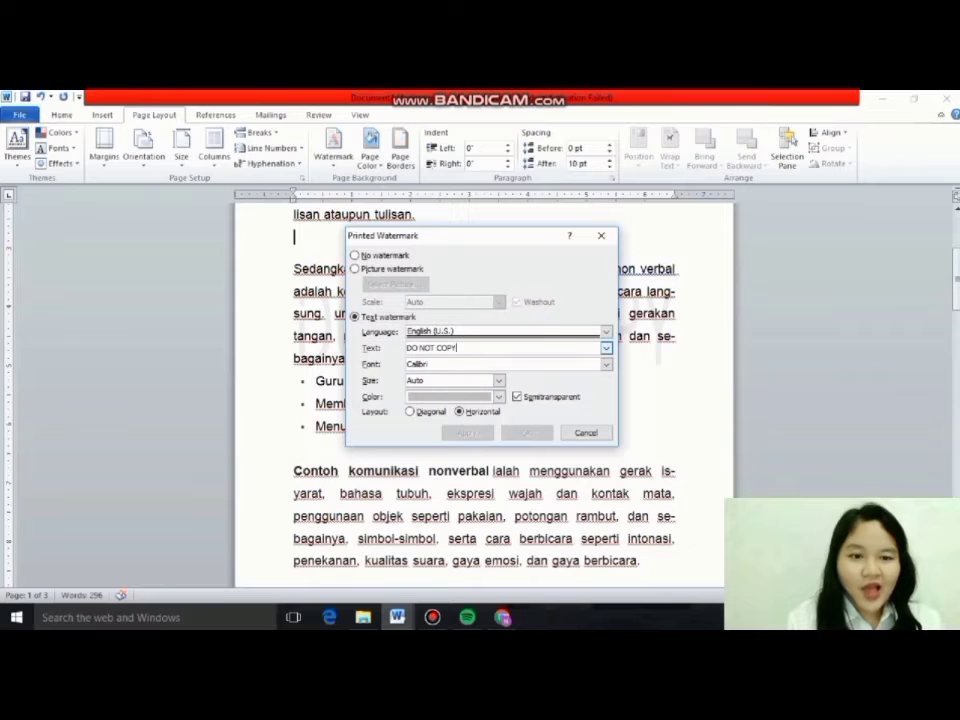
pyautogui.press('BackSpace')
pyautogui.press('BackSpace')
pyautogui.press('BackSpace')
pyautogui.press('BackSpace')
pyautogui.press('BackSpace')
pyautogui.press('BackSpace')
pyautogui.press('BackSpace')
pyautogui.press('BackSpace')
pyautogui.press('BackSpace')
pyautogui.press('BackSpace')
pyautogui.press('BackSpace')
pyautogui.write('U')
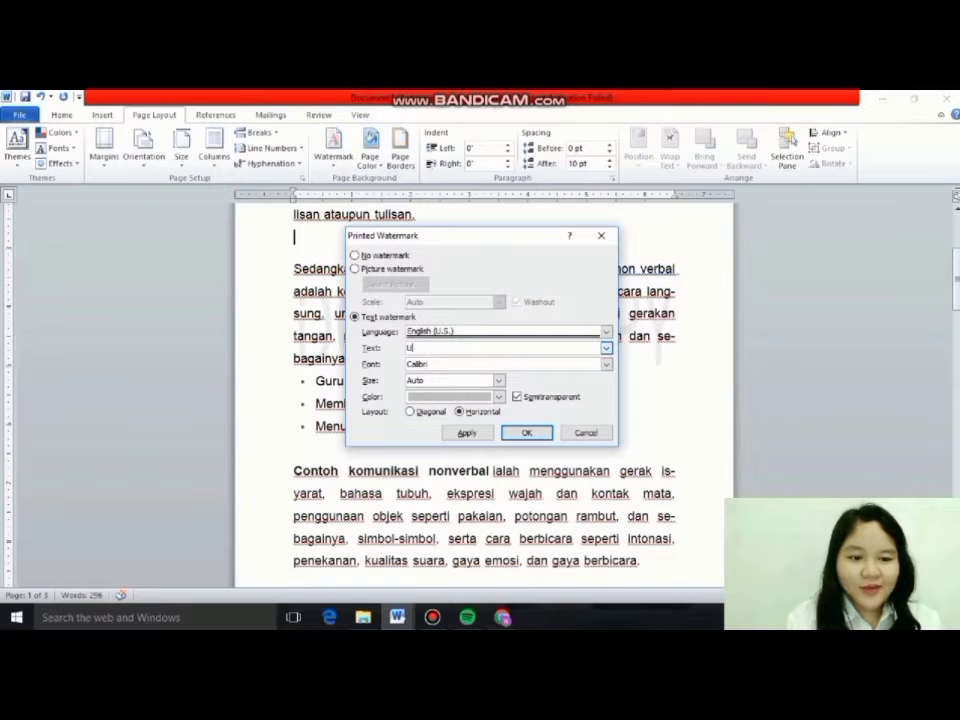
pyautogui.write('LM BANJA')
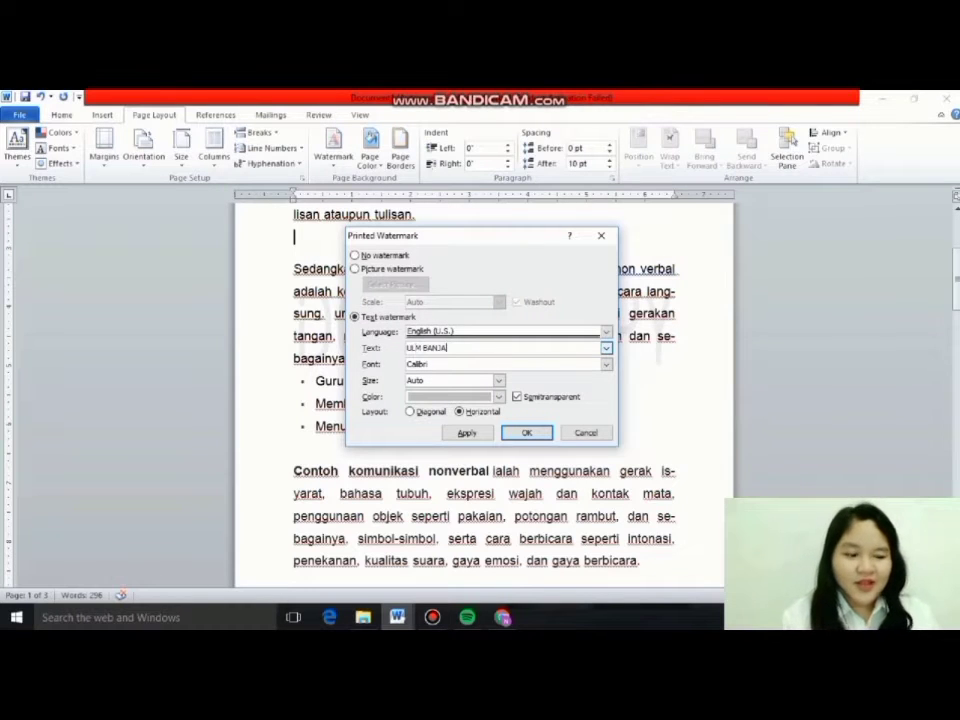
pyautogui.write('RMASIN')
pyautogui.press('Return')
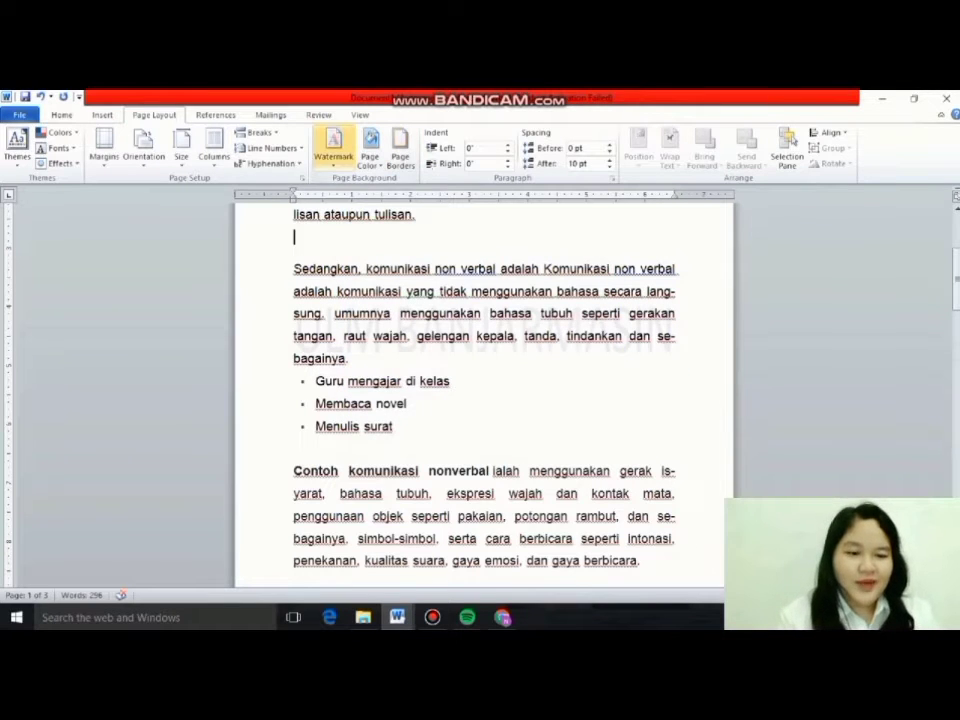
# Change the custom watermark's colour to a darker gray theme shade and view it on the page.
pyautogui.click(333, 150)
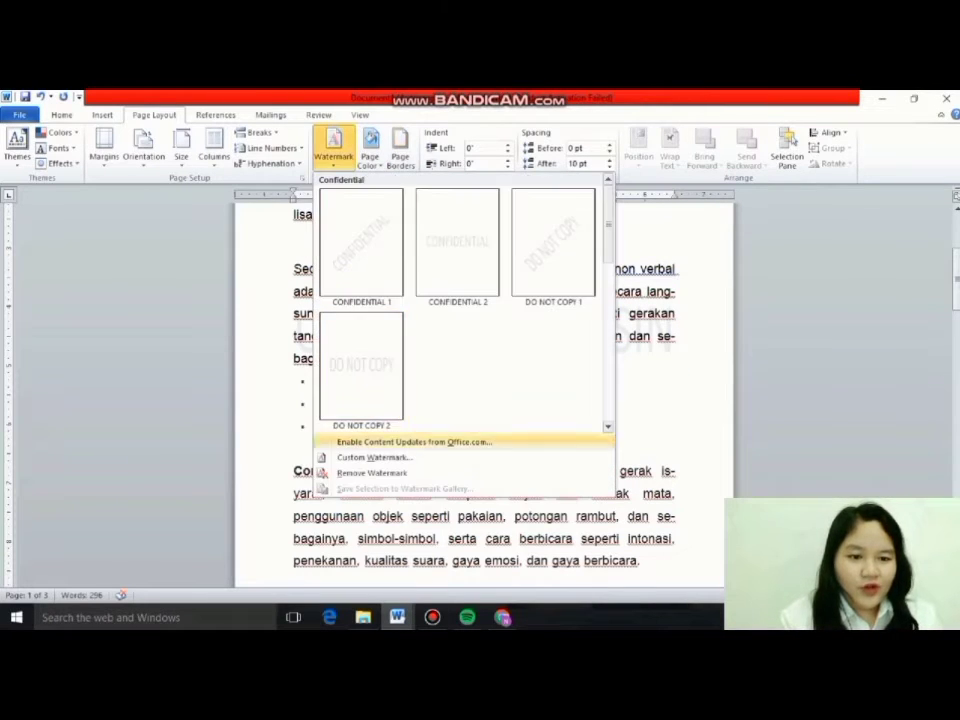
pyautogui.click(372, 457)
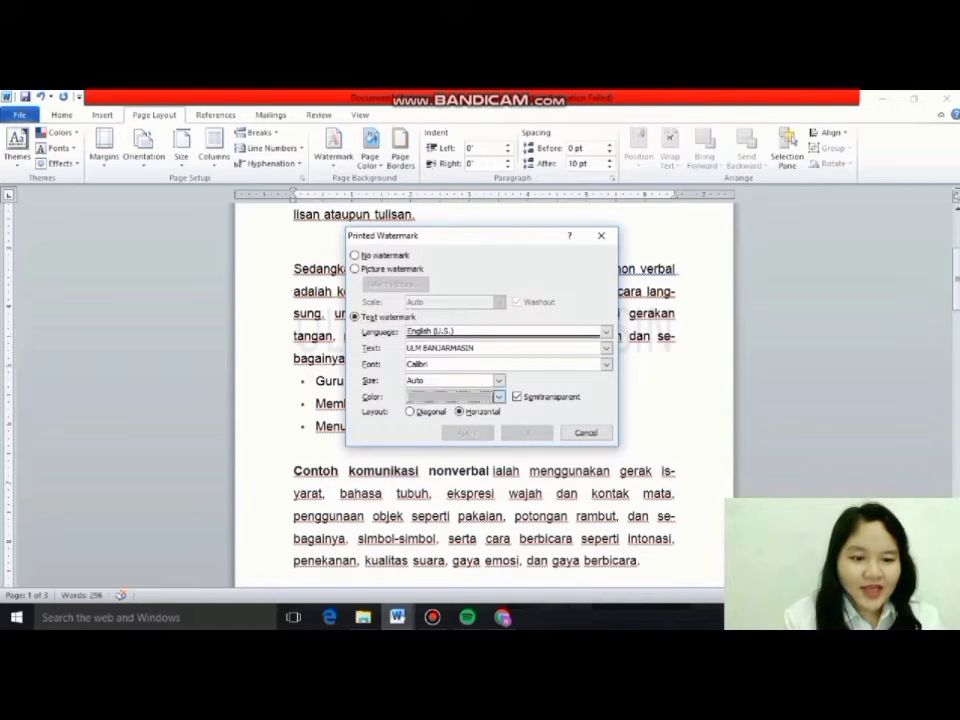
pyautogui.click(499, 396)
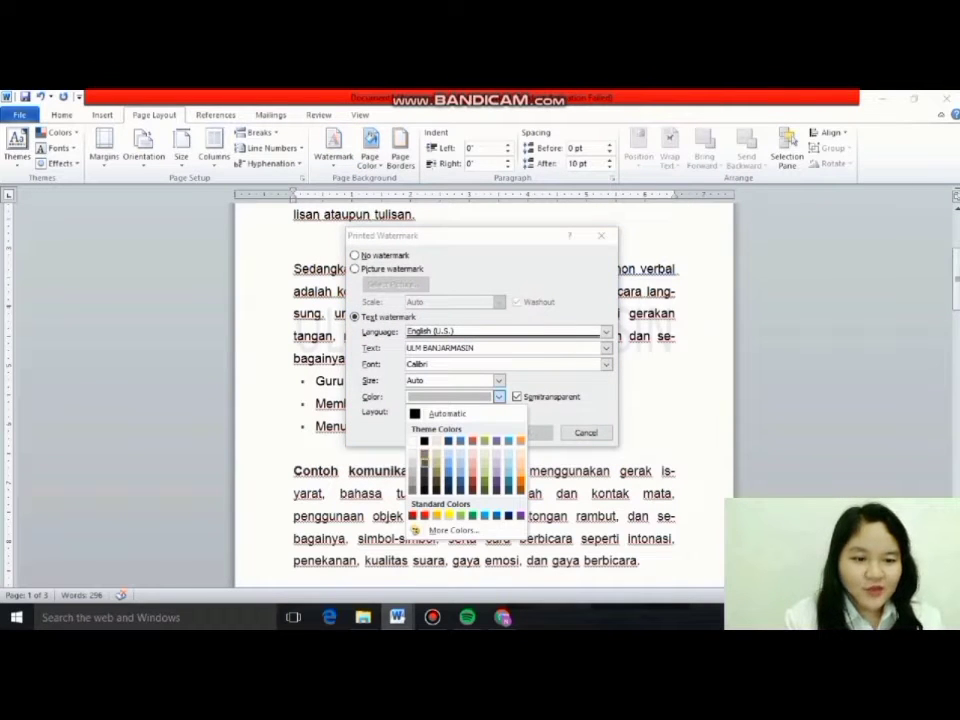
pyautogui.click(424, 462)
pyautogui.click(527, 433)
pyautogui.click(395, 427)
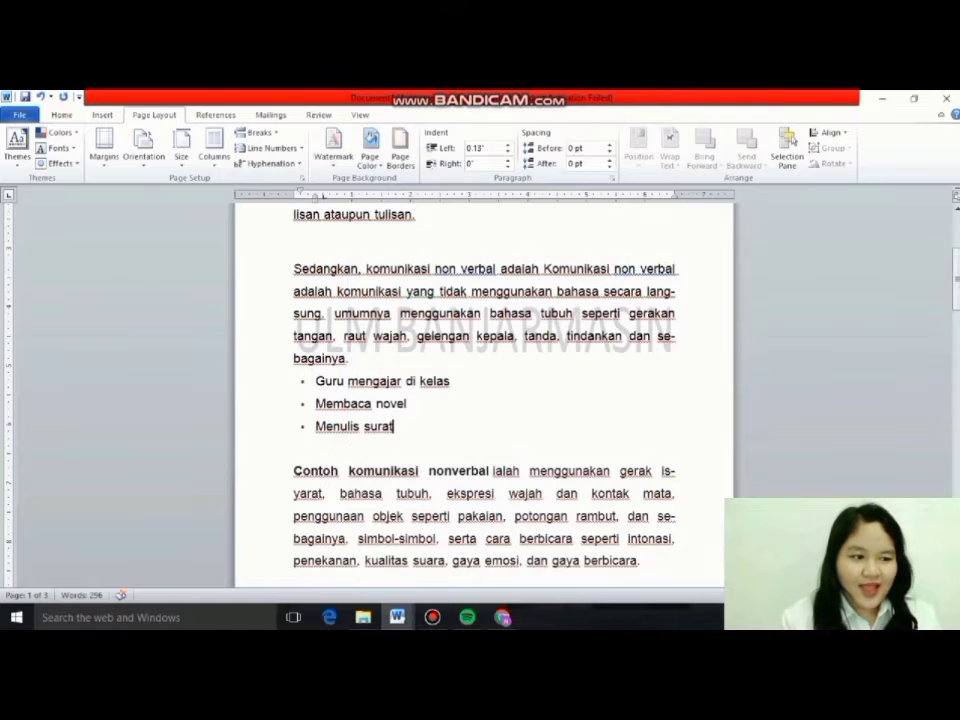
pyautogui.moveTo(956, 288); pyautogui.dragTo(956, 215)
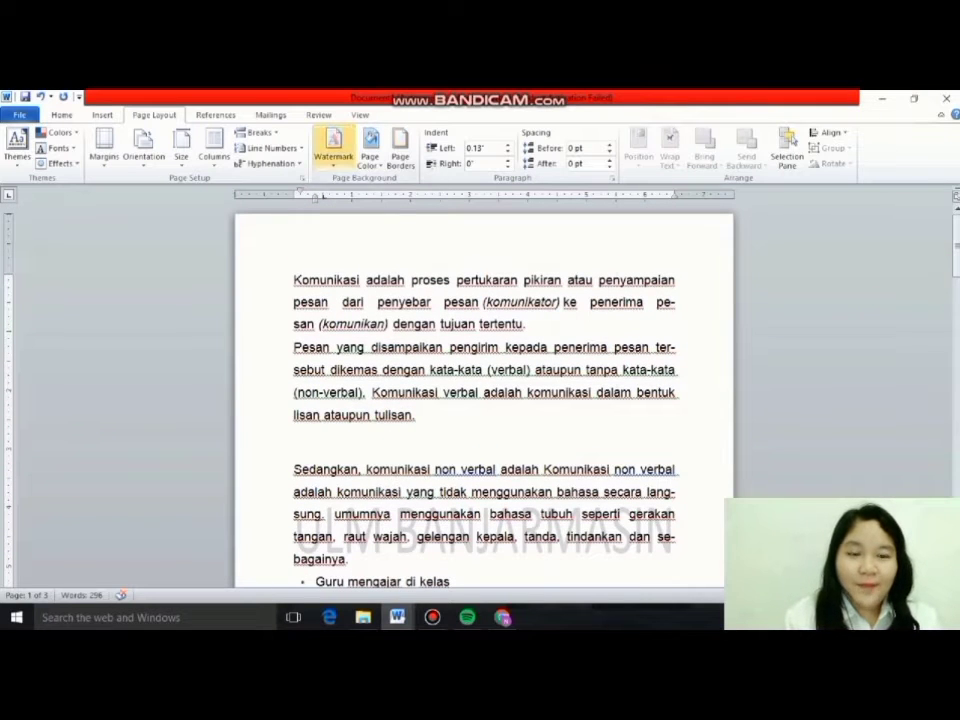
# Remove the watermark from the document.
pyautogui.click(333, 148)
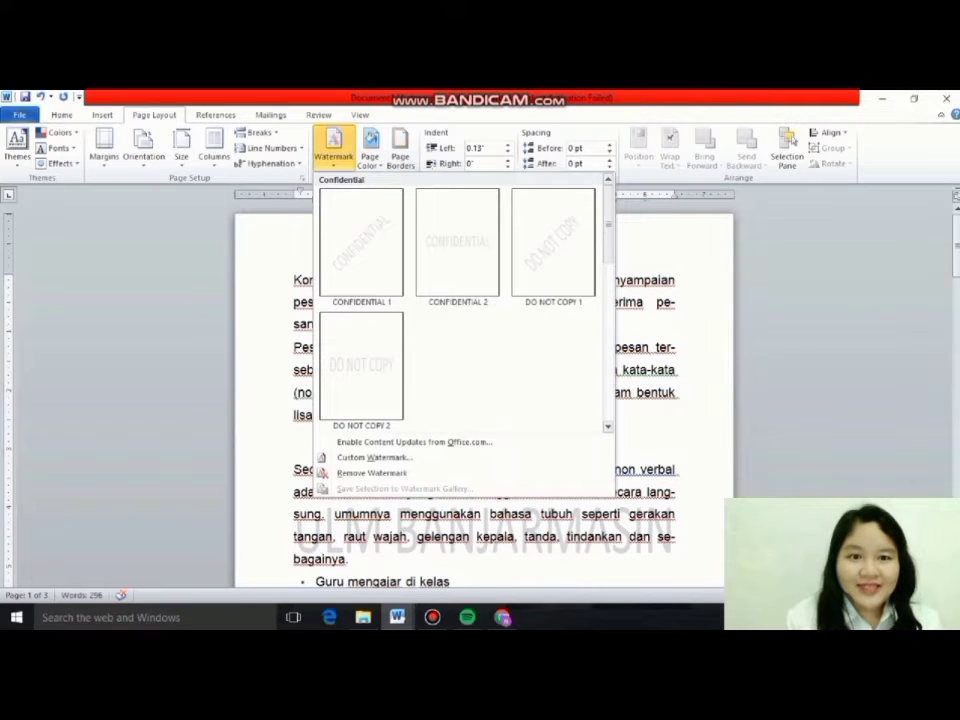
pyautogui.click(325, 474)
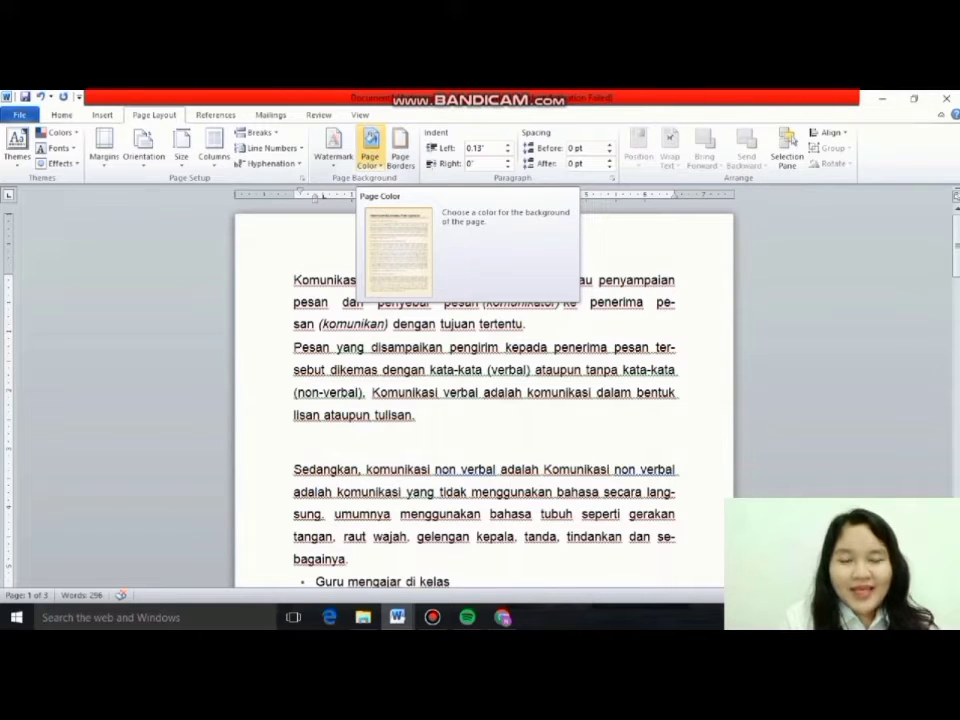
# Set the page background to a light blue theme colour.
pyautogui.click(370, 148)
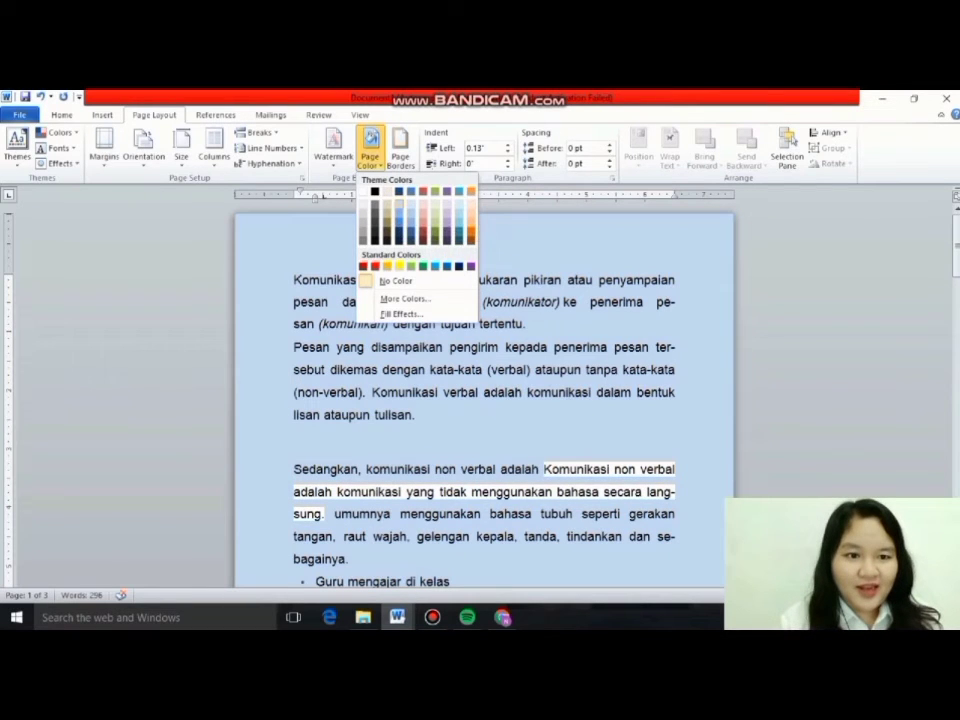
pyautogui.click(399, 204)
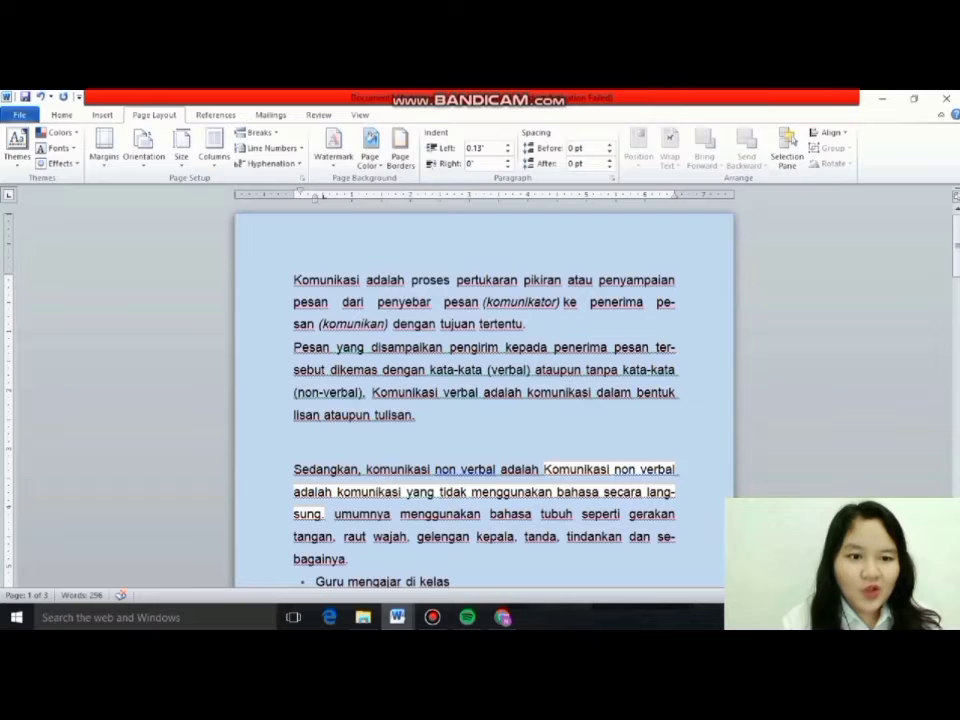
# Remove the page background colour from the document.
pyautogui.moveTo(957, 245)
pyautogui.mouseDown()
pyautogui.moveTo(957, 480)
pyautogui.moveTo(957, 250)
pyautogui.mouseUp()
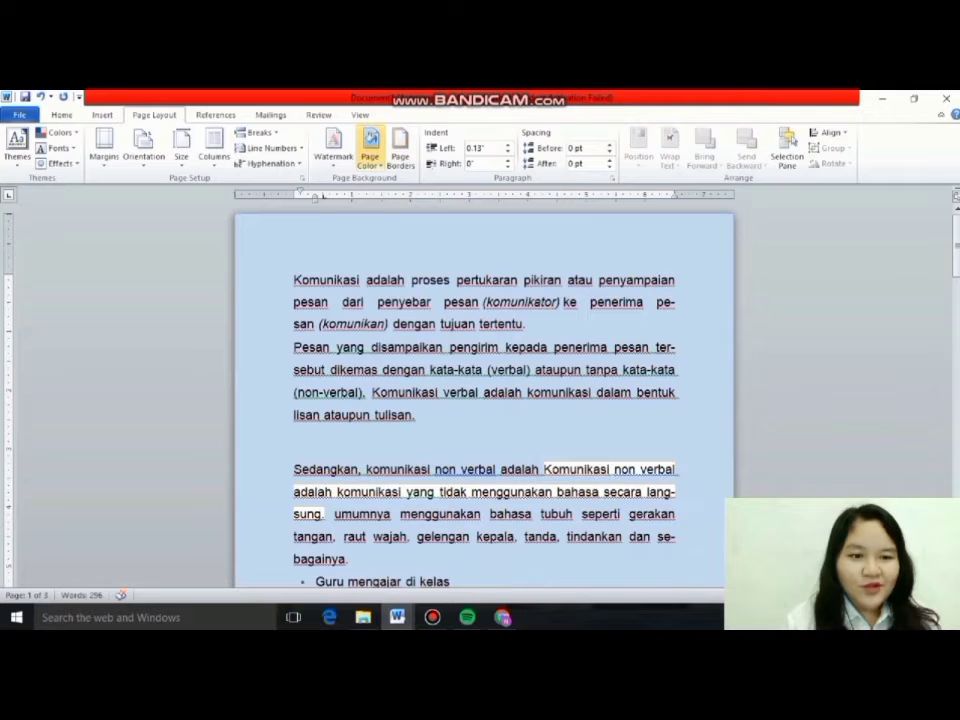
pyautogui.click(370, 145)
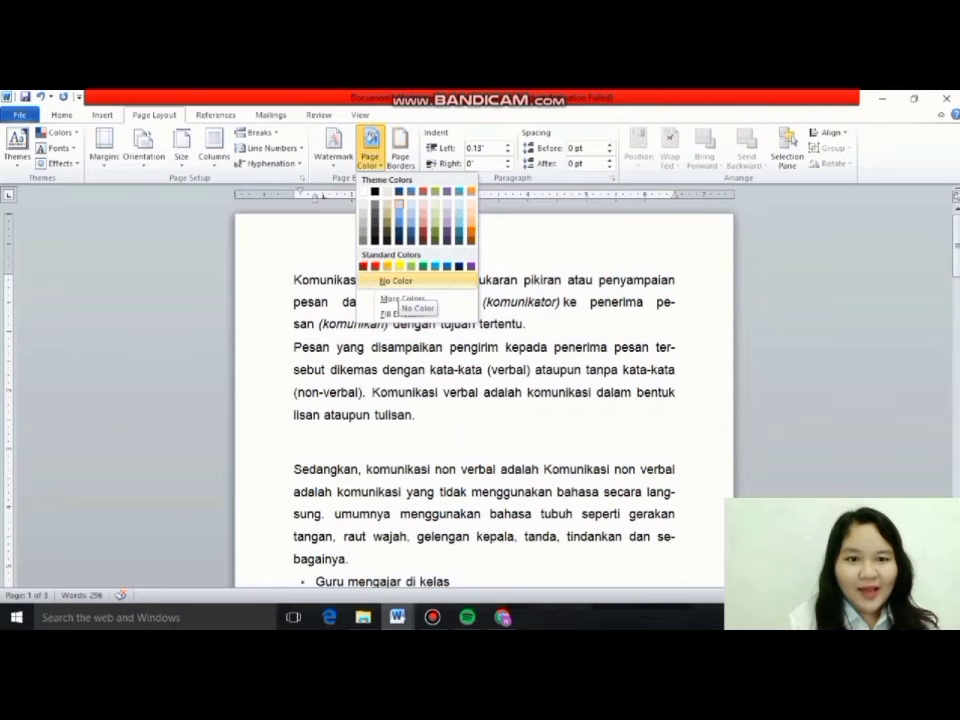
pyautogui.click(395, 281)
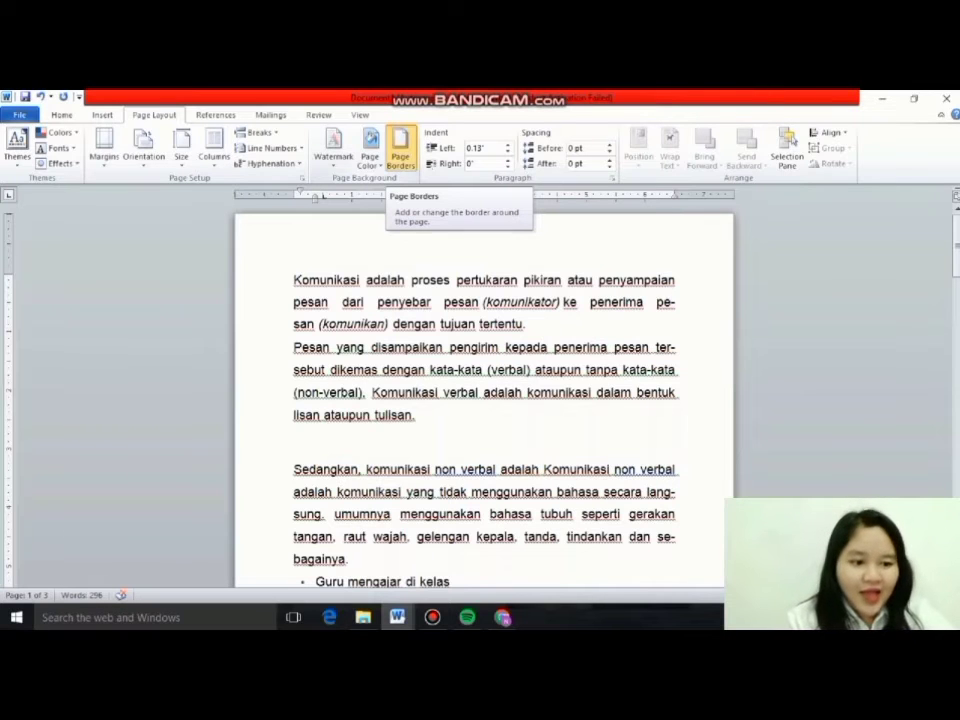
# Compare the page border settings and apply a Box border with a 2 ¼ pt line to the whole document.
pyautogui.click(400, 150)
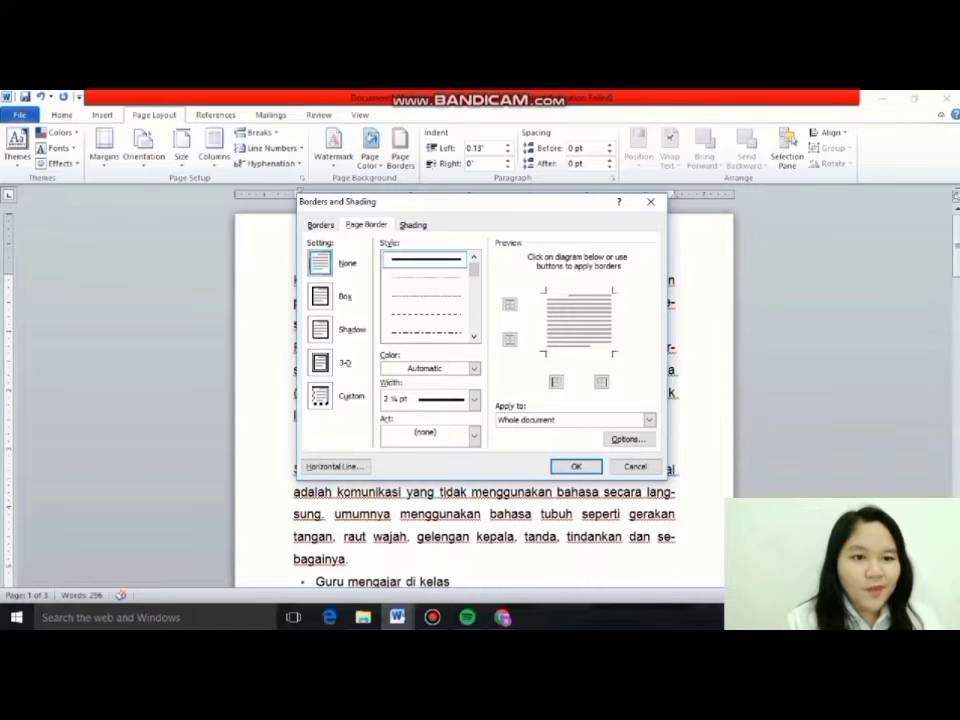
pyautogui.click(320, 296)
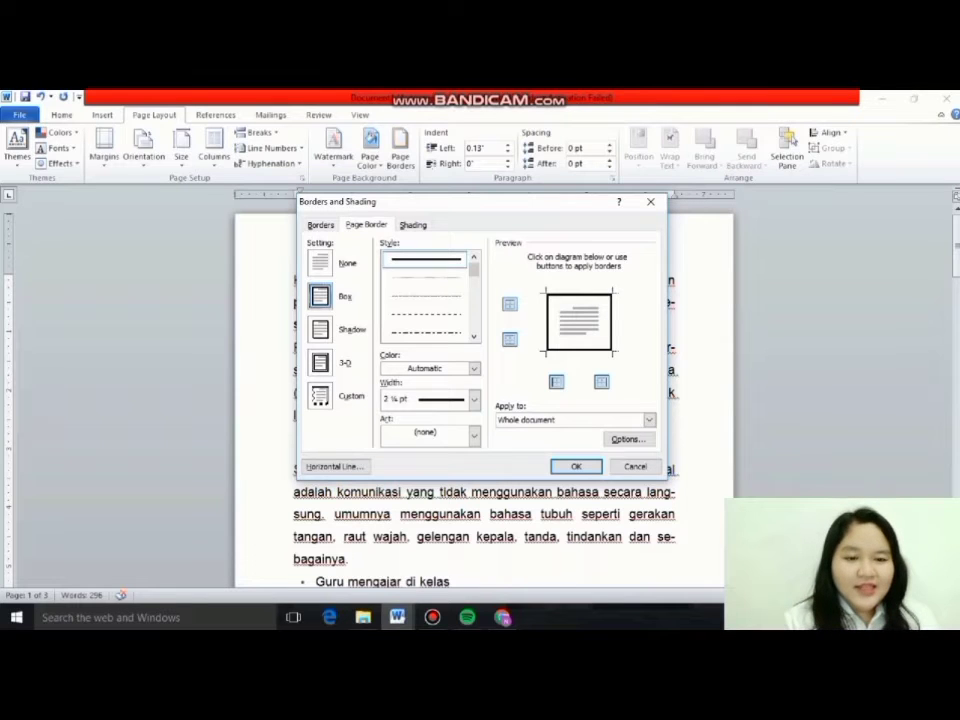
pyautogui.click(320, 329)
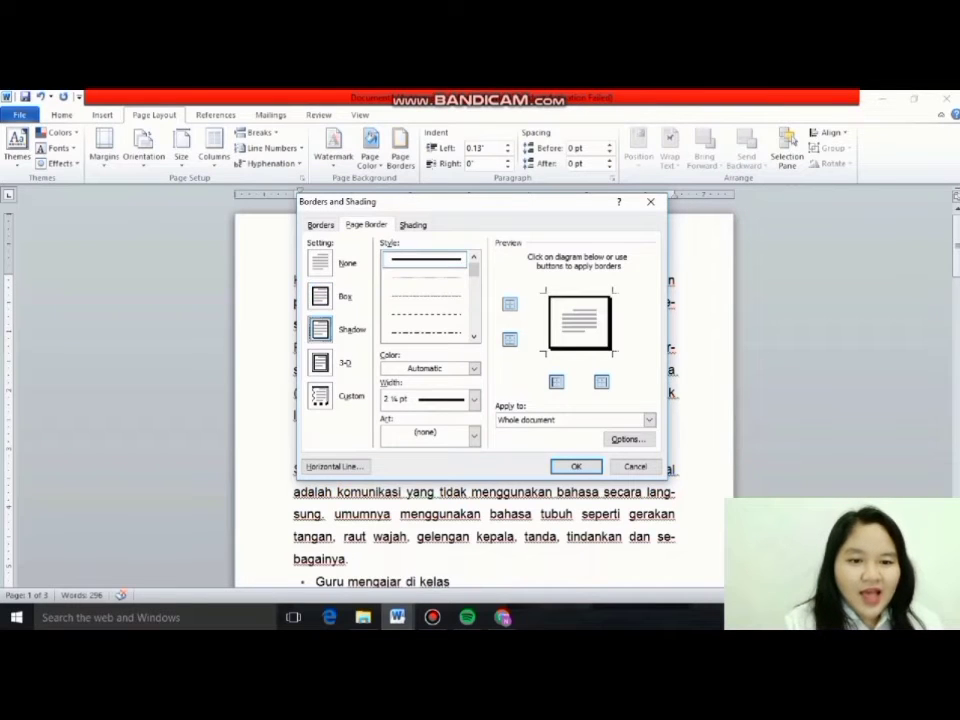
pyautogui.click(320, 363)
pyautogui.click(320, 396)
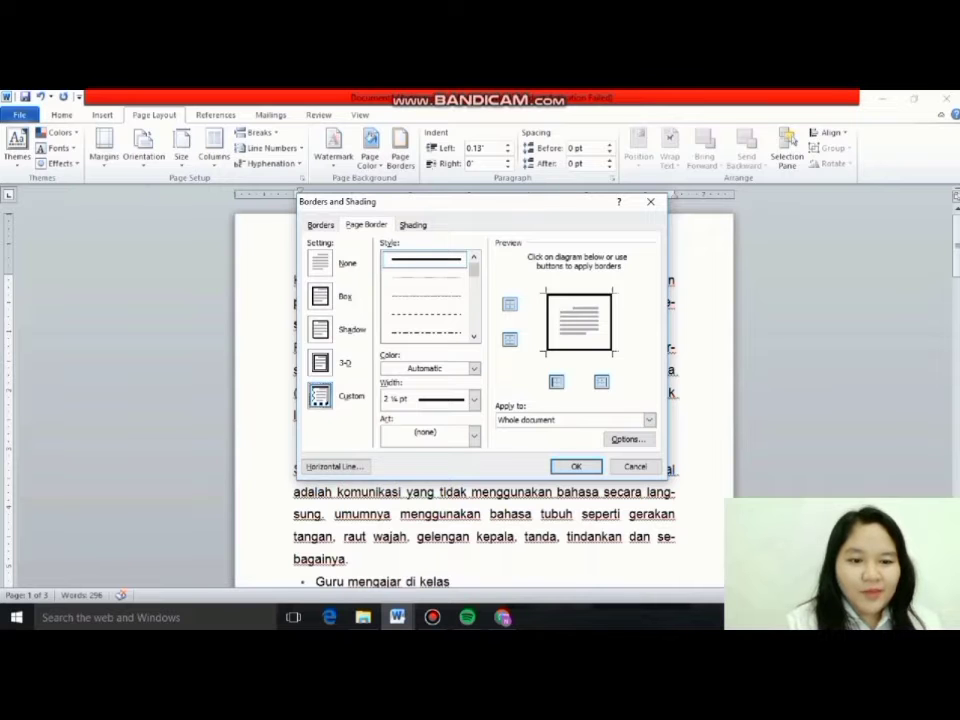
pyautogui.click(320, 296)
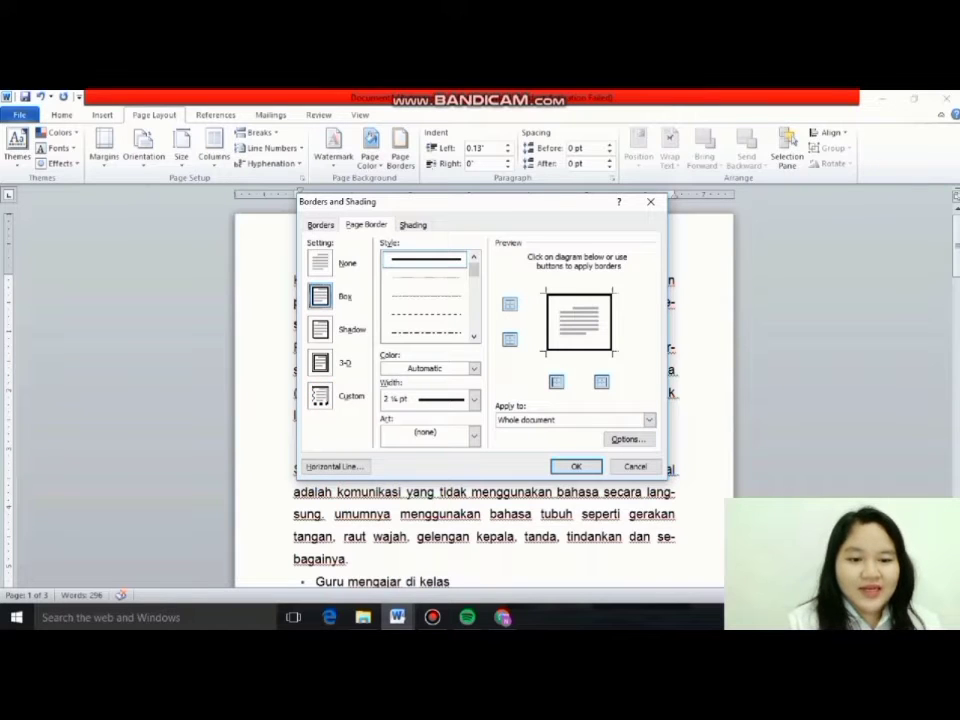
pyautogui.click(474, 399)
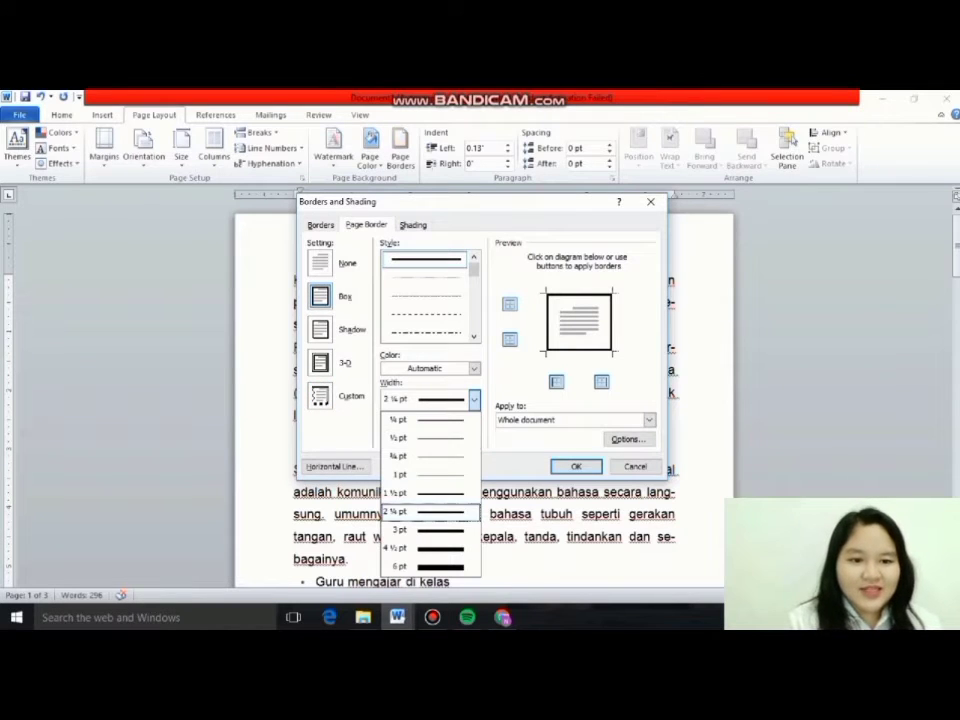
pyautogui.click(430, 512)
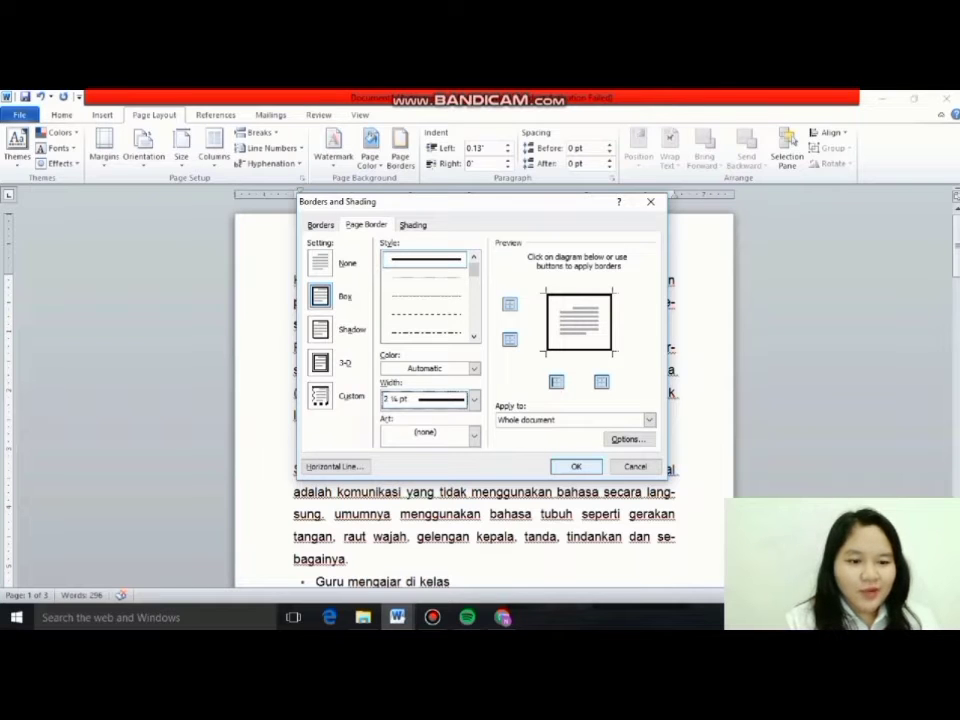
pyautogui.press('Return')
pyautogui.moveTo(957, 267)
pyautogui.mouseDown()
pyautogui.moveTo(957, 256)
pyautogui.moveTo(957, 482)
pyautogui.moveTo(957, 248)
pyautogui.mouseUp()
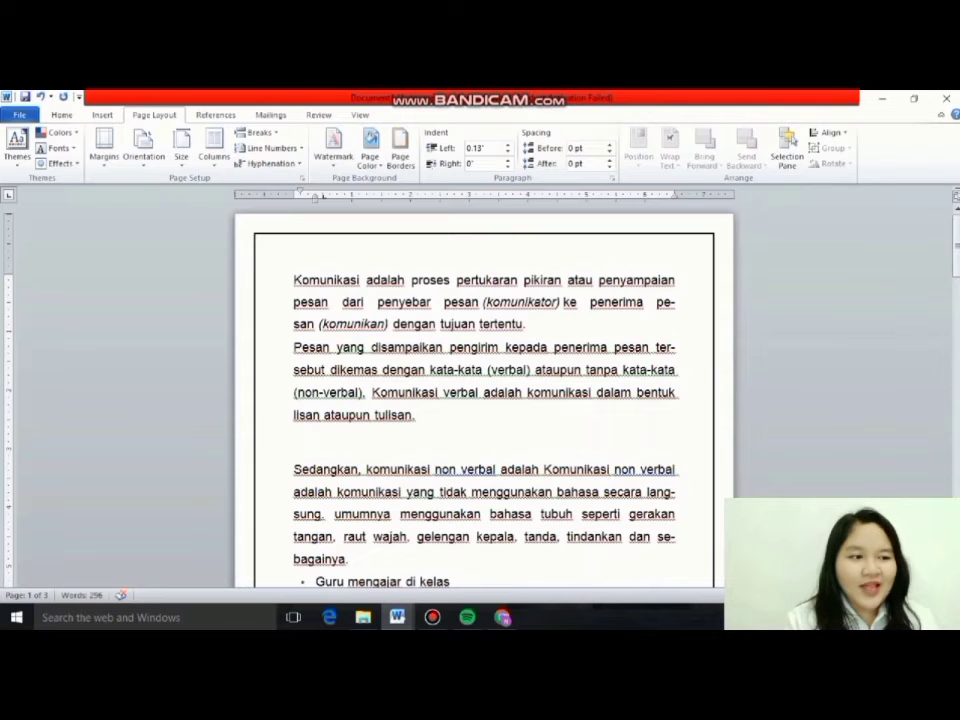
# Check the page border in the print preview and on the document's pages.
pyautogui.click(400, 148)
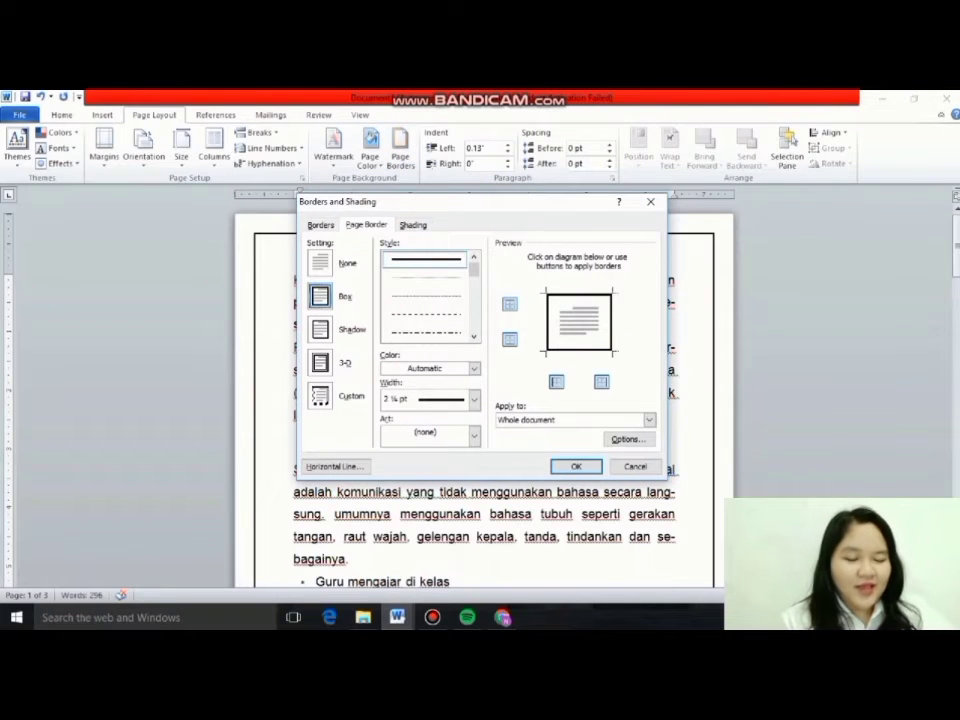
pyautogui.click(651, 202)
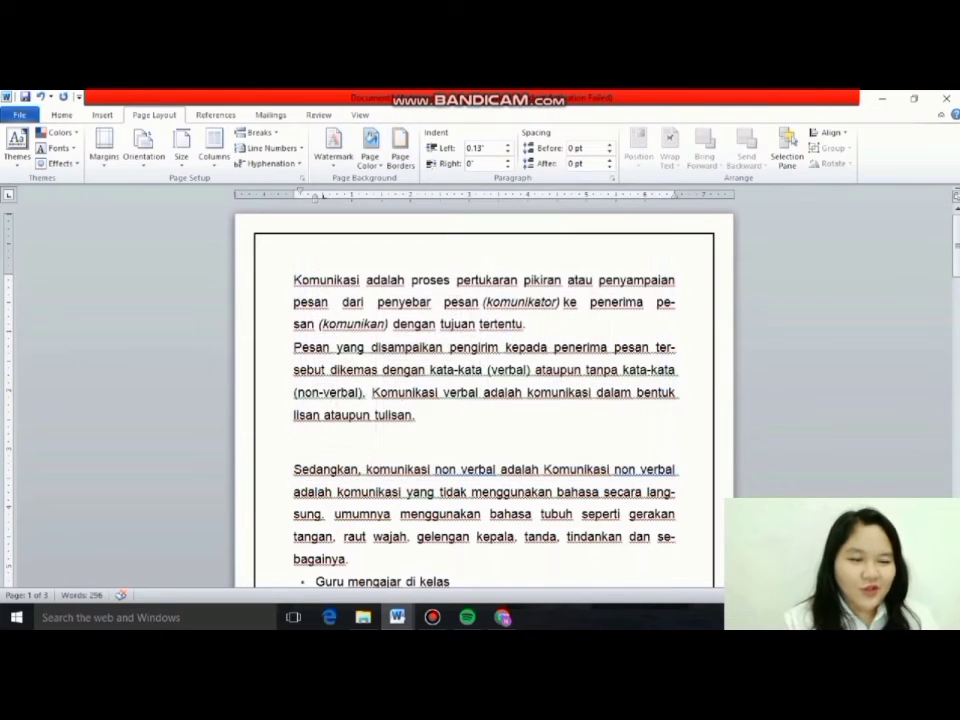
pyautogui.hotkey('ctrl', 'p')
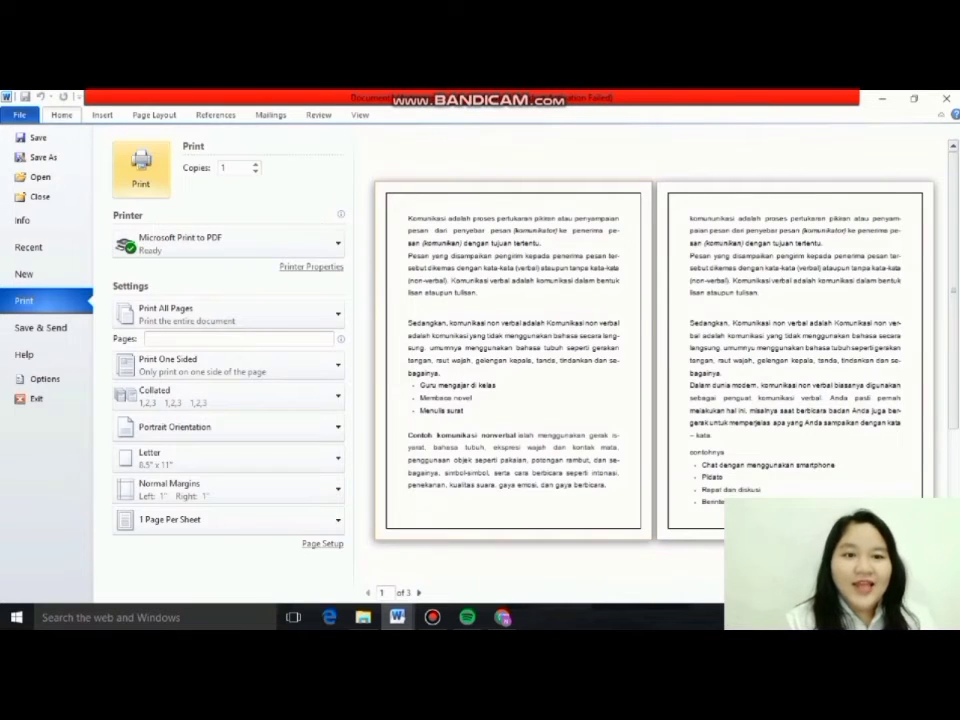
pyautogui.press('Escape')
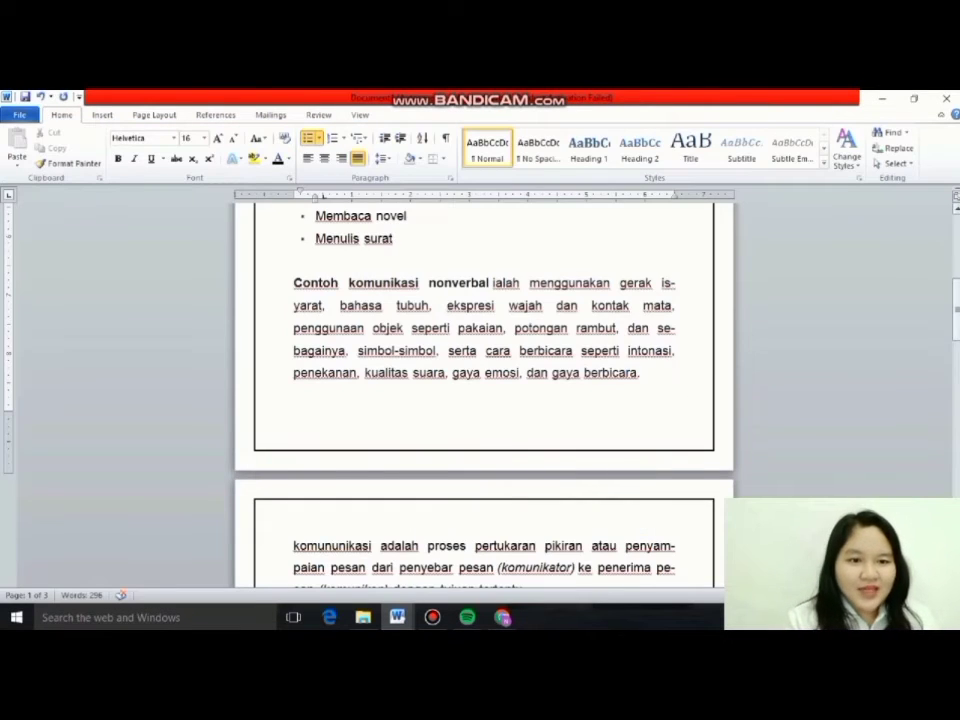
pyautogui.scroll(-5, 484, 400)
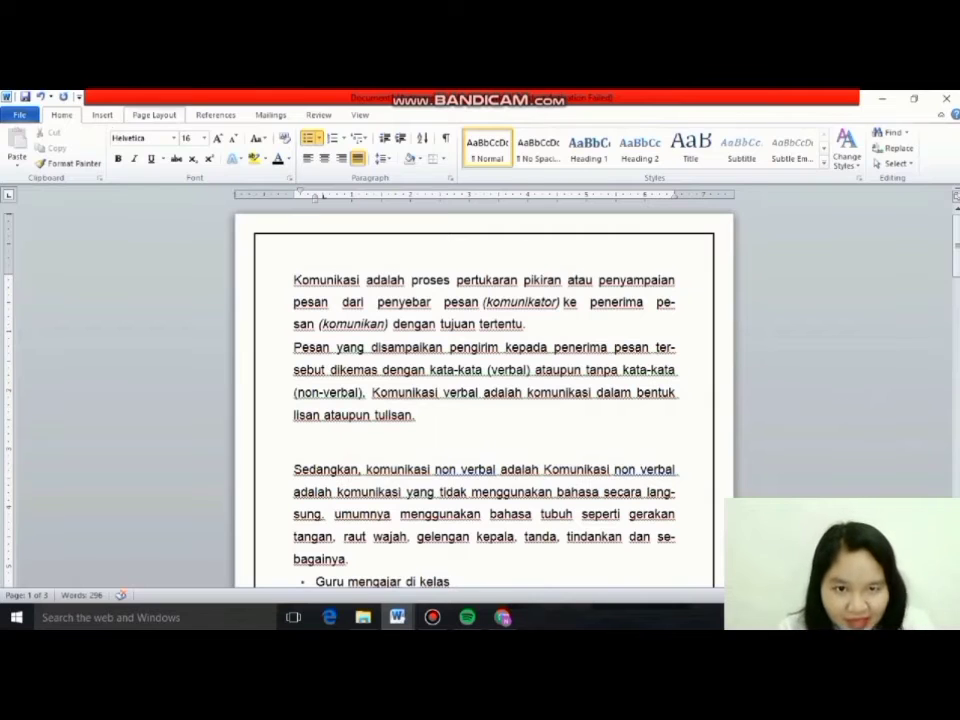
# Remove the left and right lines of the page border, keeping only the top and bottom lines.
pyautogui.click(154, 115)
pyautogui.click(400, 148)
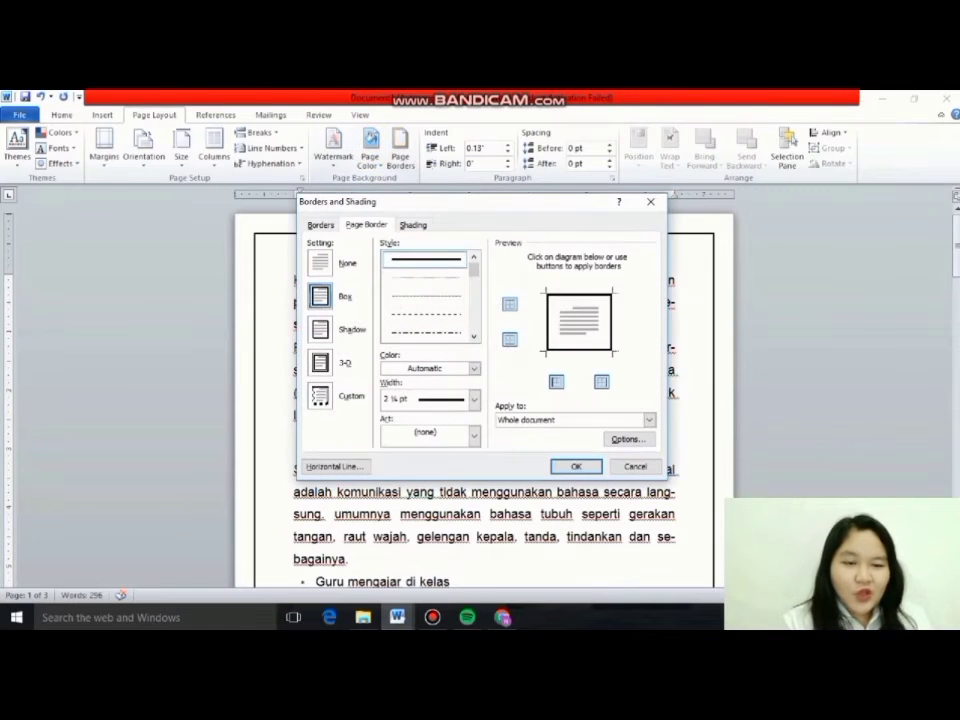
pyautogui.click(556, 382)
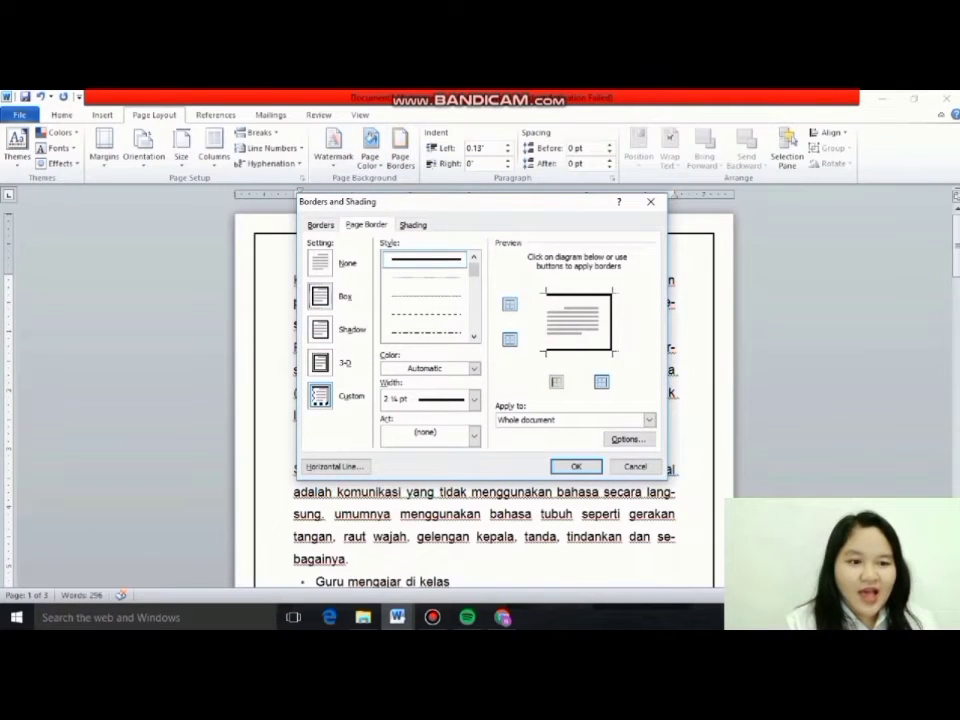
pyautogui.click(320, 224)
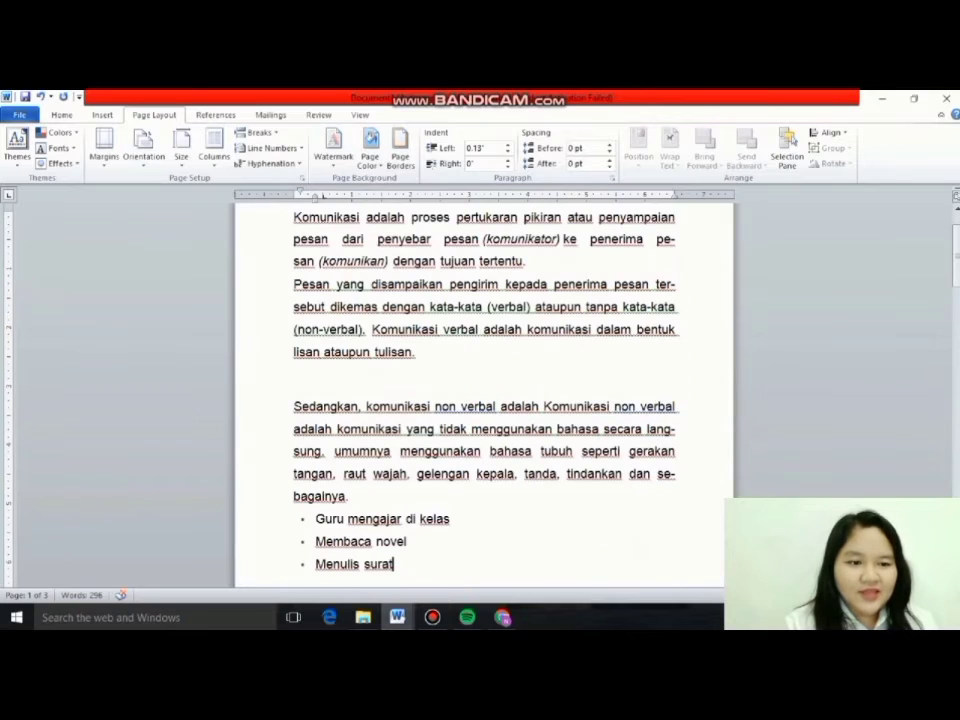
pyautogui.scroll(2, 484, 400)
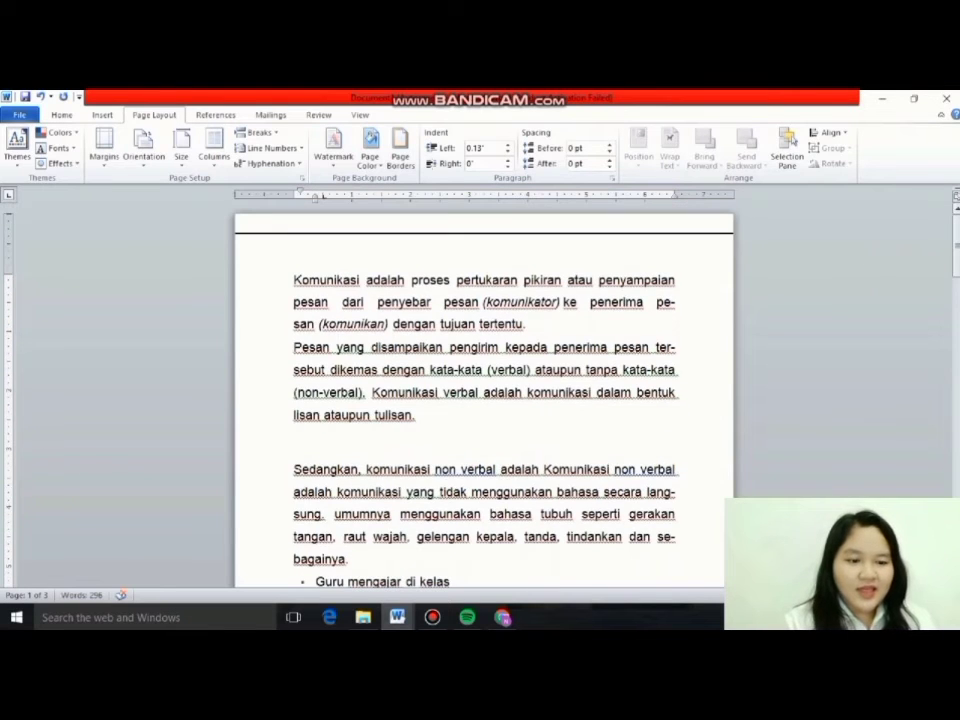
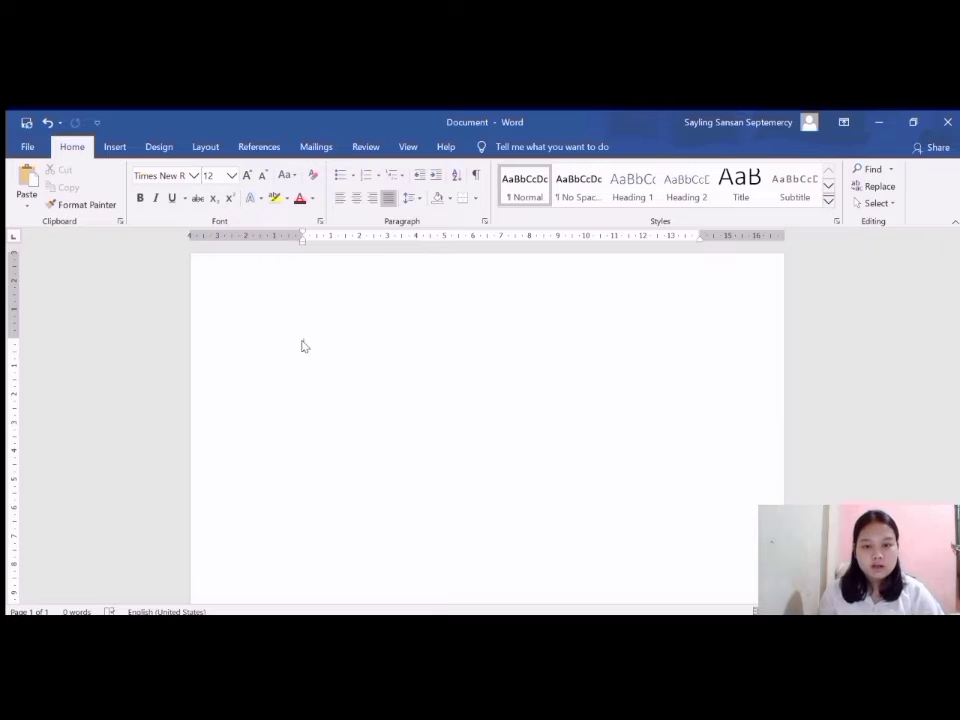
# Paste the two sample paragraphs about computers into the blank document.
pyautogui.write('Komputer adalah alat yang dipakai untuk mengolah data menurut prosedur yang telah dirumuskan. Kata computer pada awalnya dipergunakan untuk menggambarkan orang yang perkerjaannya melakukan perhitungan aritmetika, dengan atau tanpa alat bantu, tetapi arti kata ini kemudian dipindahkan kepada mesin itu sendiri. Asal mulanya, pengolahan informasi hampir eksklusif berhubungan dengan masalah aritmetika, tetapi komputer modern dipakai untuk banyak tugas yang tidak berhubungan dengan matematika.   Dalam arti seperti itu terdapat alat seperti slide rule, jenis kalkulator mekanik mulai dari abakus dan seterusnya, sampai semua komputer elektronik yang kontemporer. Istilah lebih baik yang cocok untuk arti luas seperti "komputer" adalah "yang mengolah informasi" atau "sistem pengolah informasi." Selama bertahun-tahun sudah ada beberapa arti yang berbeda dalam kata "komputer", dan beberapa kata yang berbeda tersebut sekarang disebut sebagai komputer.')
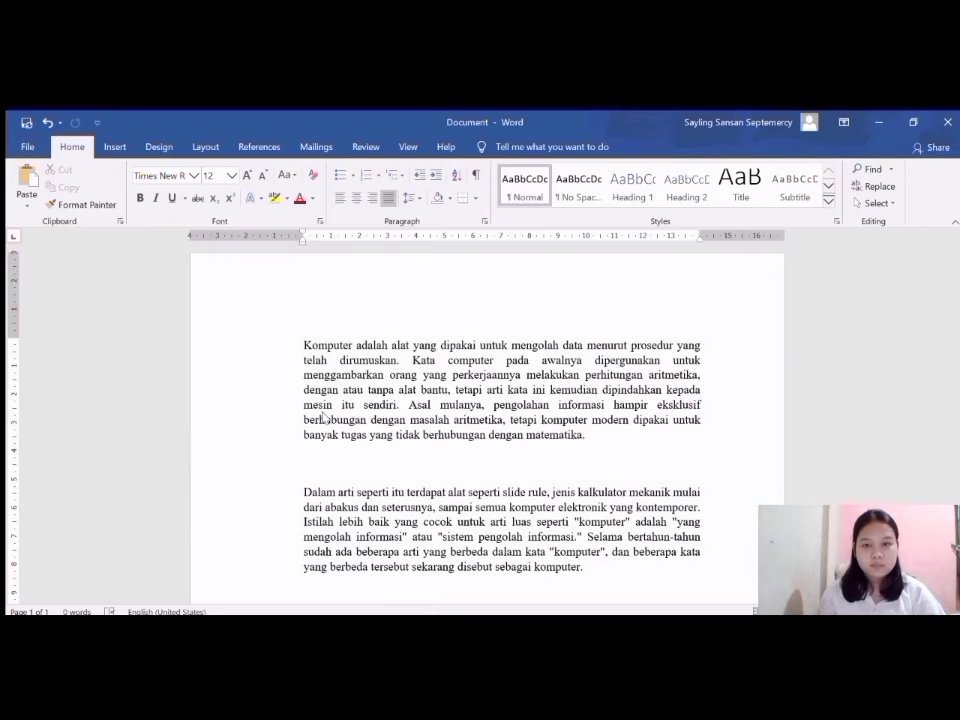
# Increase the left indent of the first paragraph to 0.8 cm.
pyautogui.click(206, 148)
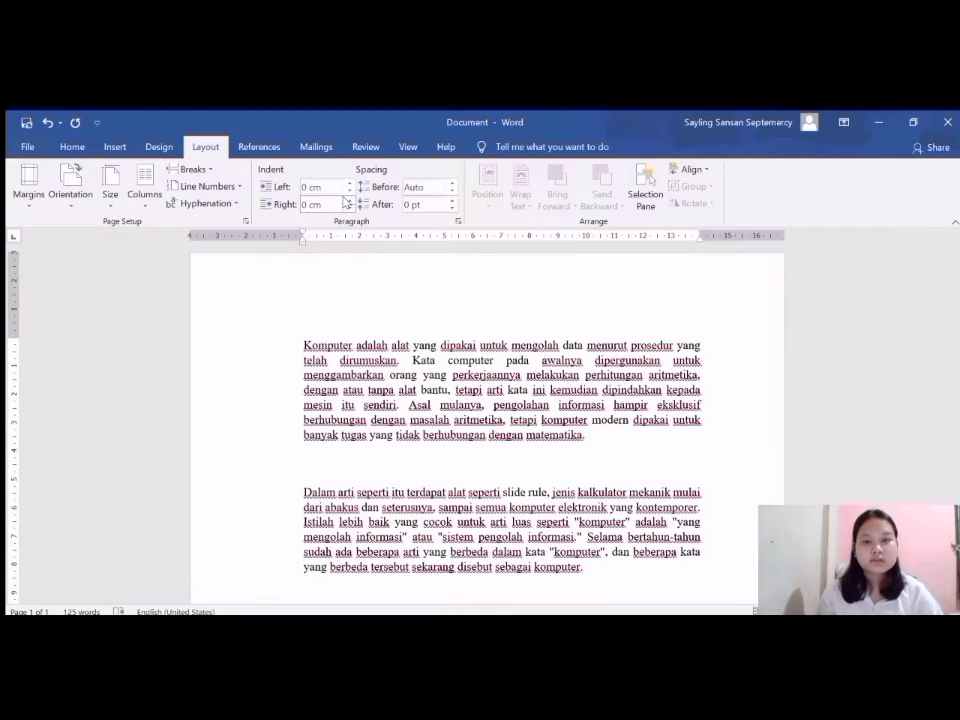
pyautogui.moveTo(303, 340); pyautogui.dragTo(588, 436)
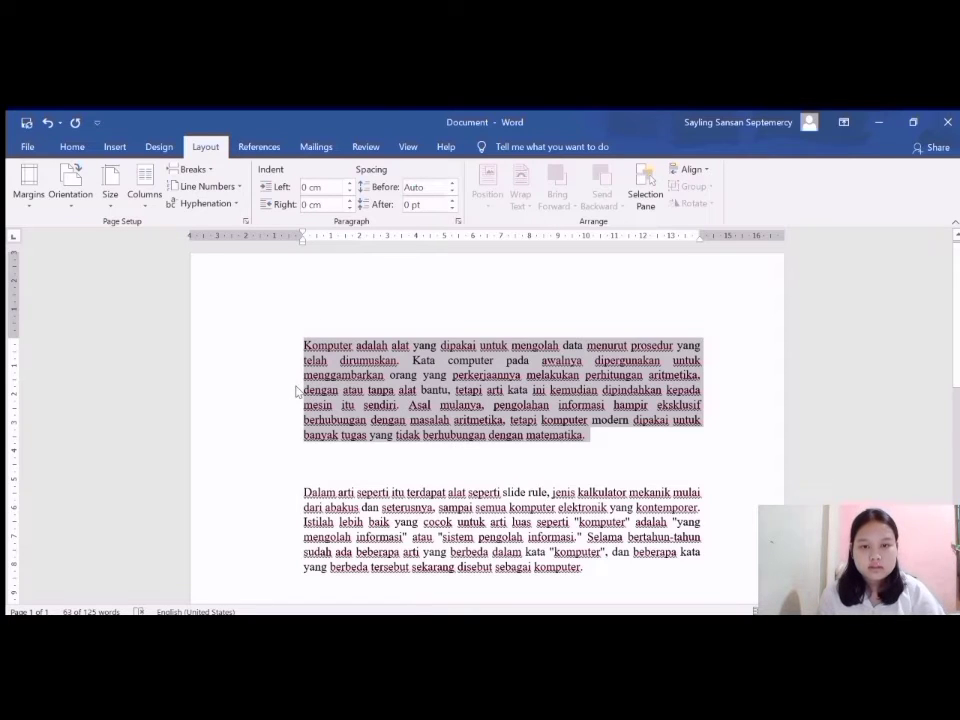
pyautogui.click(348, 182)
pyautogui.click(348, 182)
pyautogui.click(348, 182)
pyautogui.click(348, 182)
pyautogui.click(348, 182)
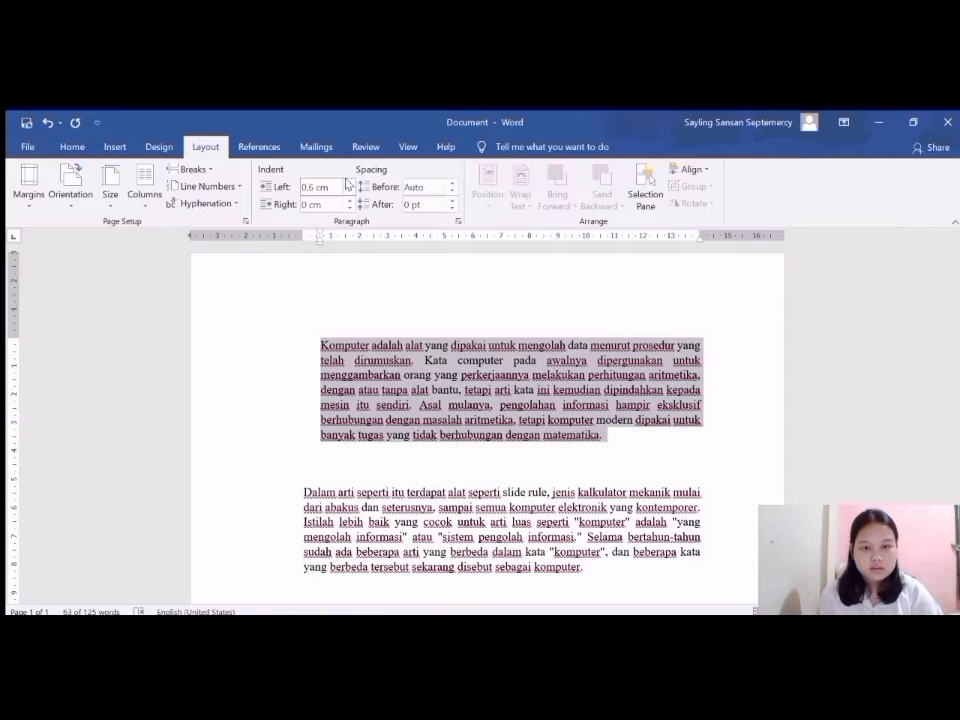
pyautogui.click(347, 182)
pyautogui.click(347, 182)
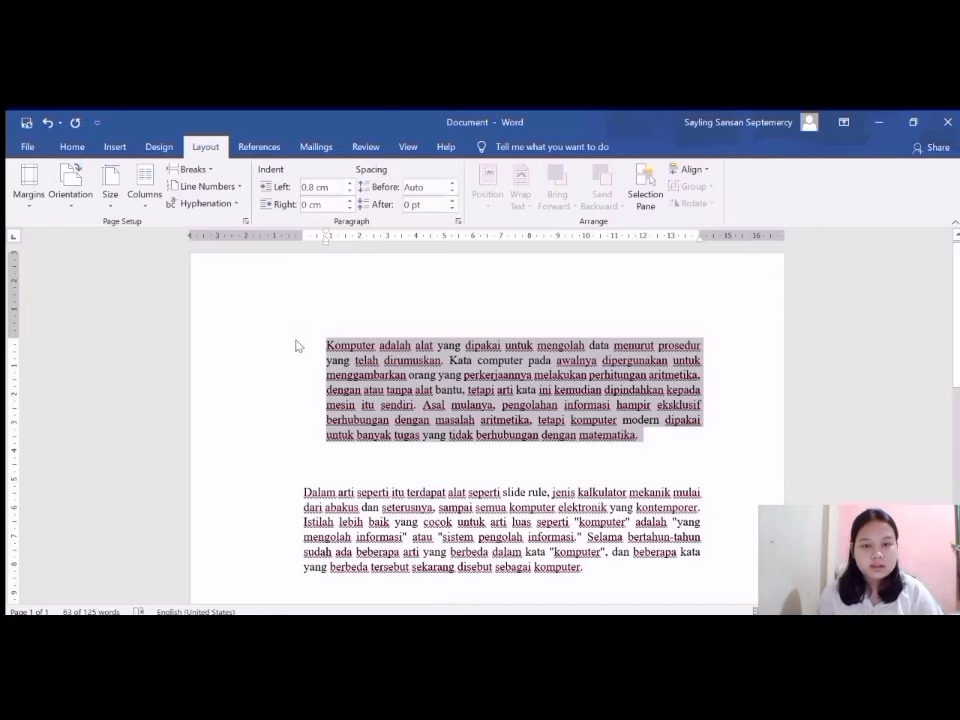
# Reduce the first paragraph's left indent to 0 cm.
pyautogui.click(348, 190)
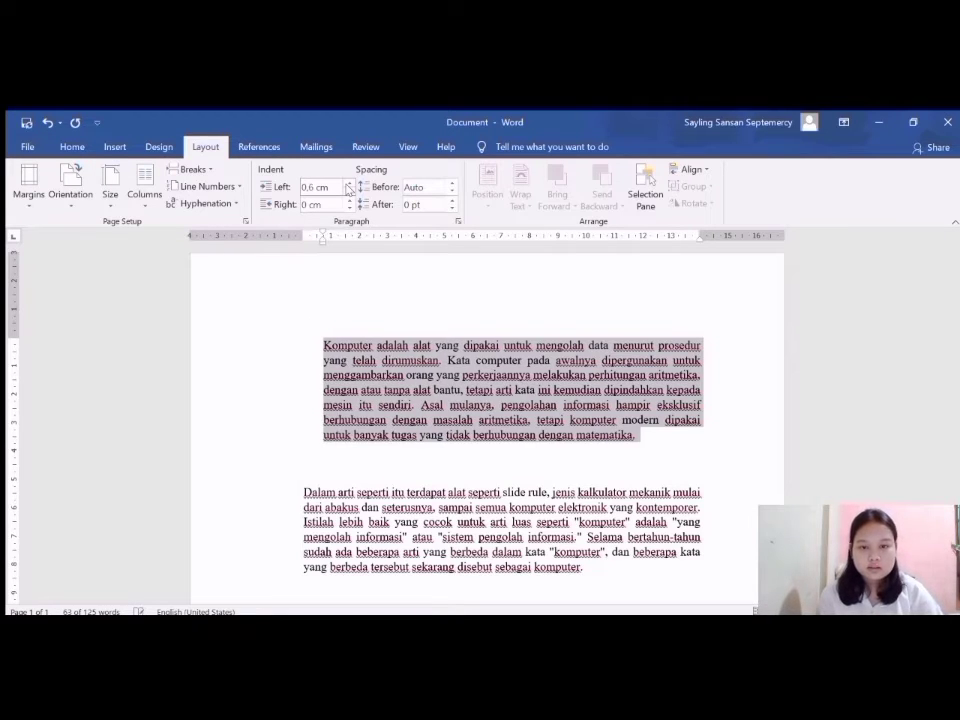
pyautogui.click(348, 190)
pyautogui.click(348, 190)
pyautogui.click(348, 190)
pyautogui.click(348, 190)
# Extend the first paragraph into the page's left margin with a negative left indent.
pyautogui.click(348, 190)
pyautogui.click(348, 190)
pyautogui.click(348, 190)
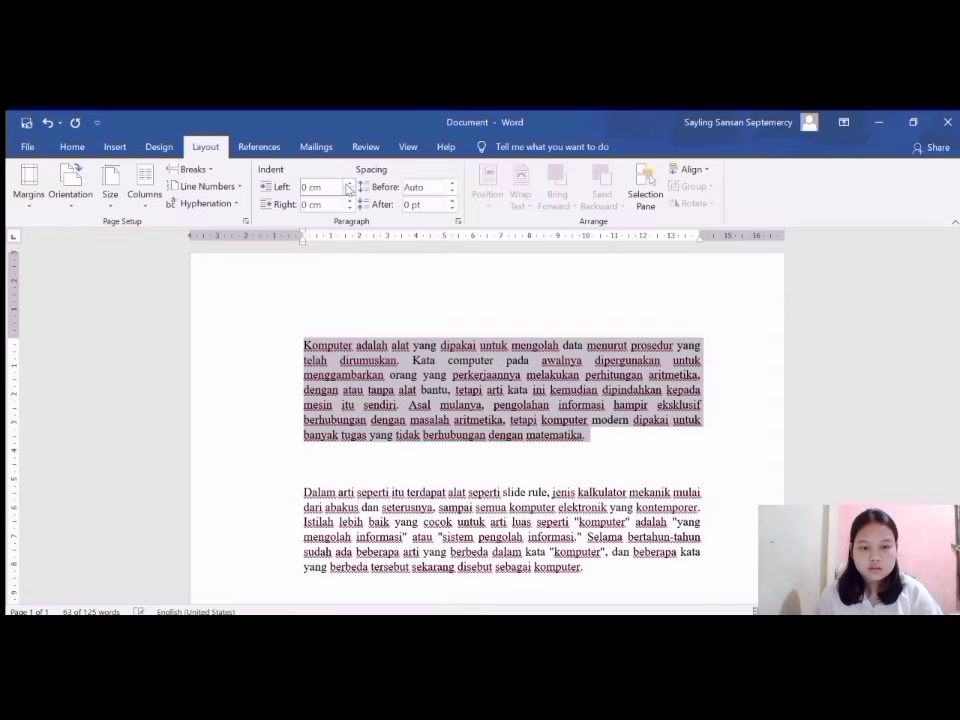
pyautogui.click(348, 190)
pyautogui.click(348, 190)
pyautogui.click(348, 190)
pyautogui.click(348, 190)
pyautogui.click(348, 190)
pyautogui.click(348, 190)
pyautogui.click(348, 190)
pyautogui.click(348, 190)
pyautogui.click(348, 190)
pyautogui.click(348, 190)
pyautogui.click(348, 190)
# Bring the first paragraph's left indent back from the negative value to 0 cm and deselect the text.
pyautogui.click(348, 184)
pyautogui.click(348, 184)
pyautogui.click(348, 184)
pyautogui.click(348, 184)
pyautogui.click(348, 184)
pyautogui.click(348, 184)
pyautogui.click(348, 184)
pyautogui.click(348, 184)
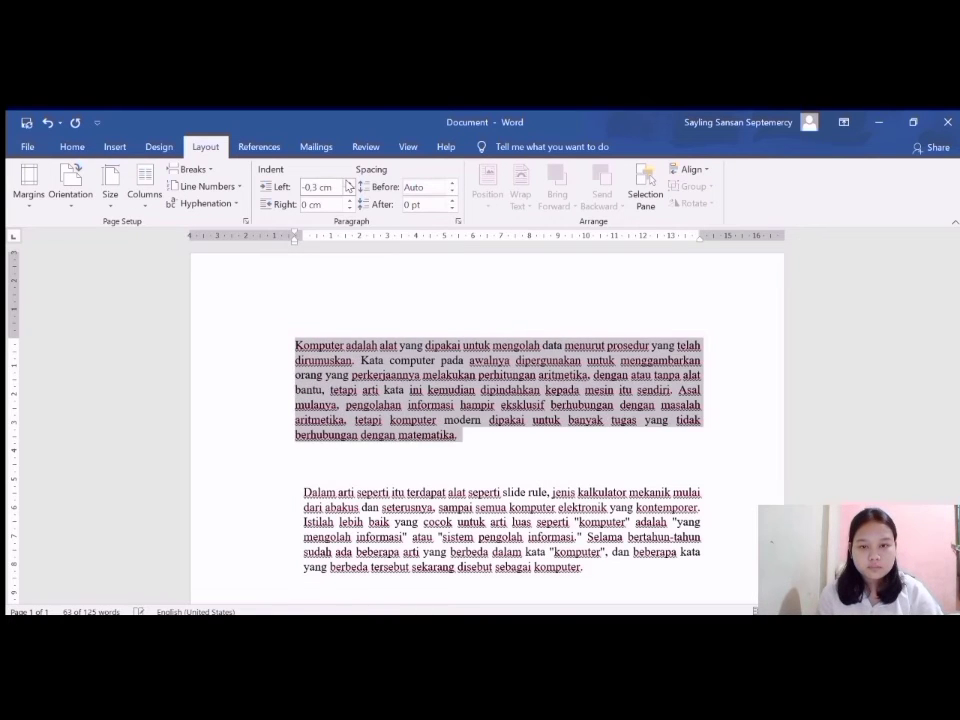
pyautogui.click(348, 184)
pyautogui.click(348, 184)
pyautogui.click(348, 184)
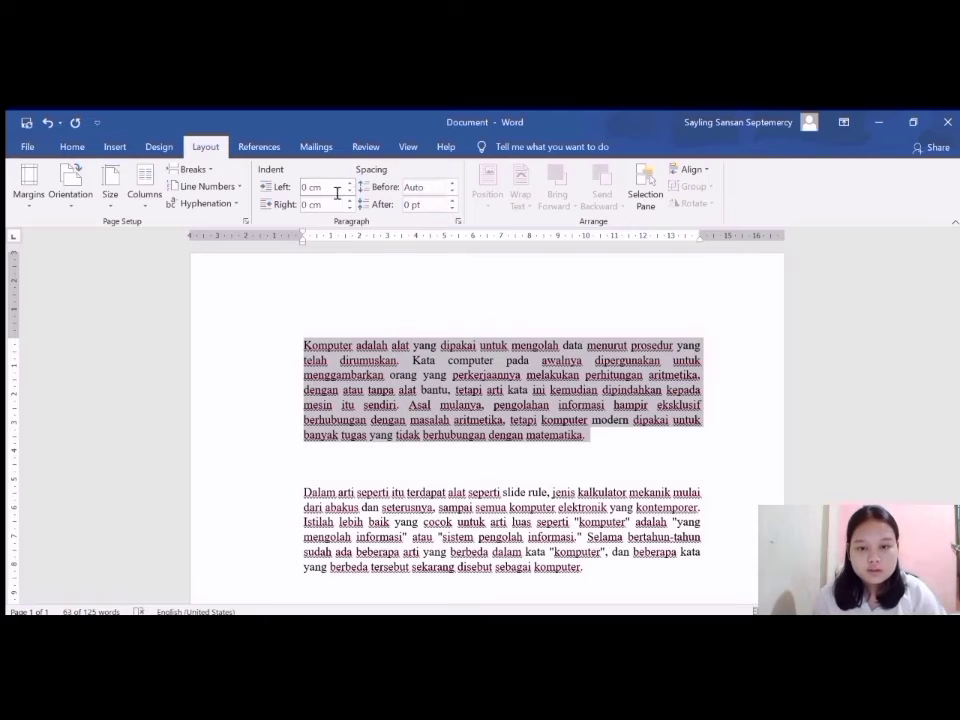
pyautogui.click(332, 490)
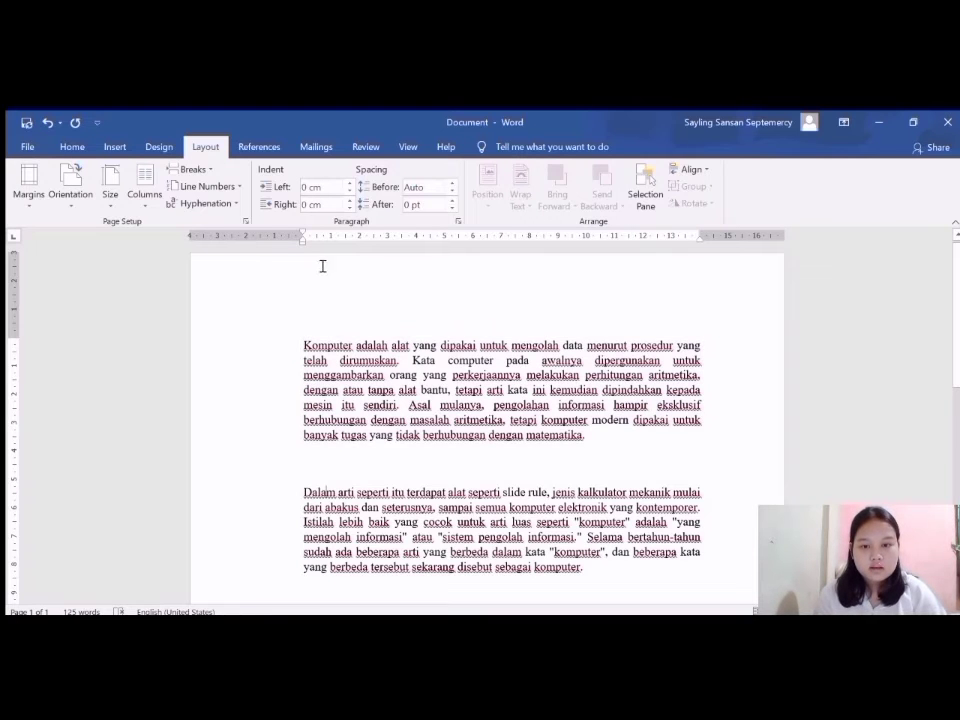
# Select the first paragraph again and increase its right indent to about 1.1 cm.
pyautogui.moveTo(304, 345); pyautogui.dragTo(541, 454)
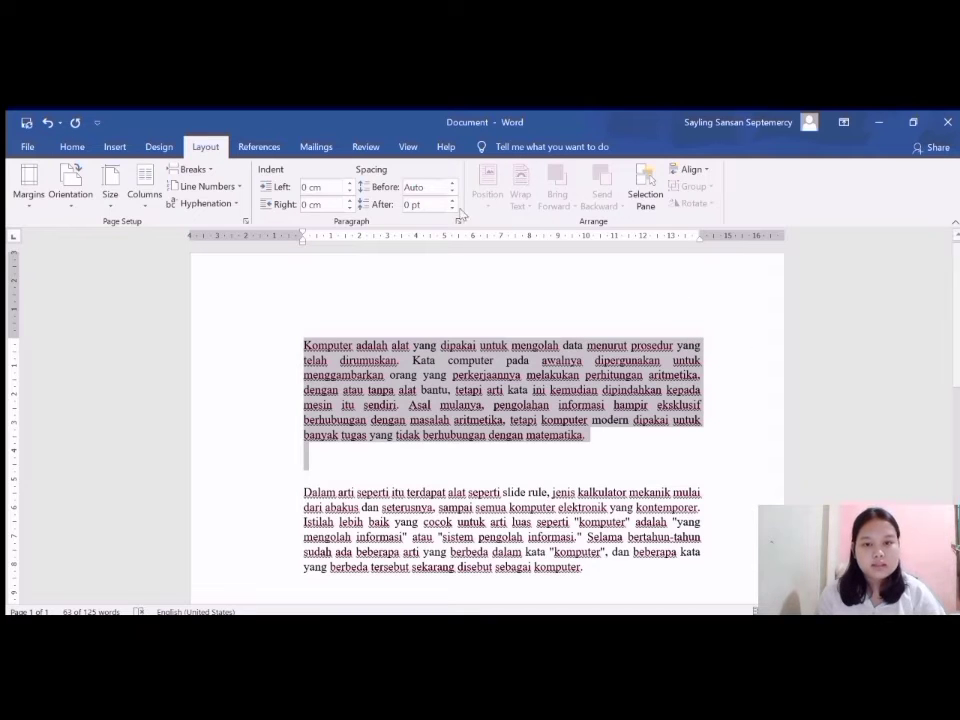
pyautogui.click(347, 199)
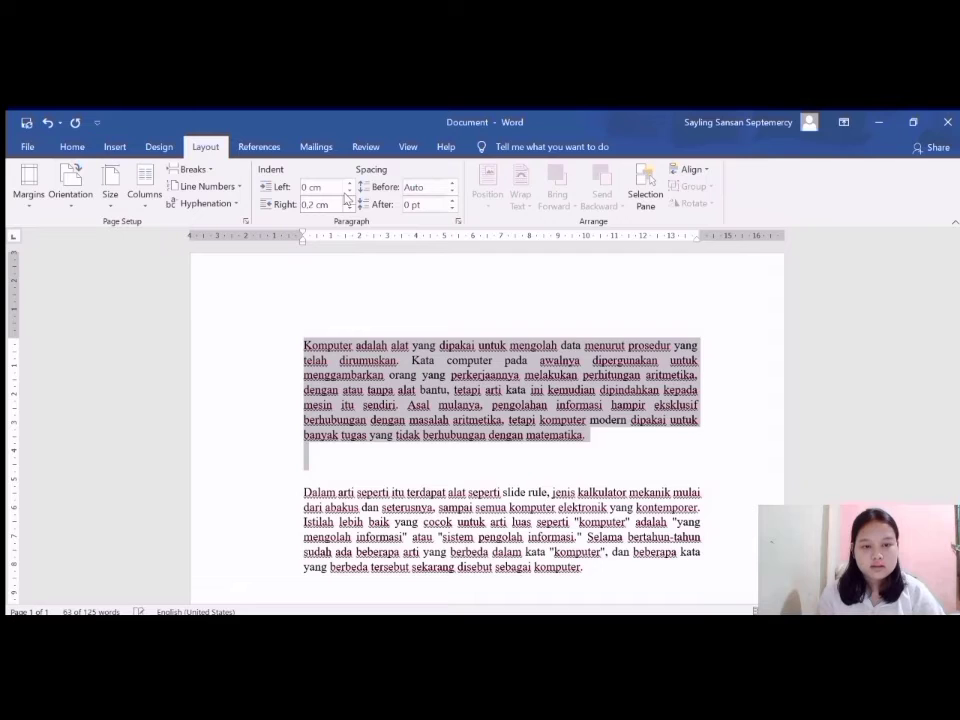
pyautogui.click(348, 200)
pyautogui.click(348, 200)
pyautogui.click(348, 200)
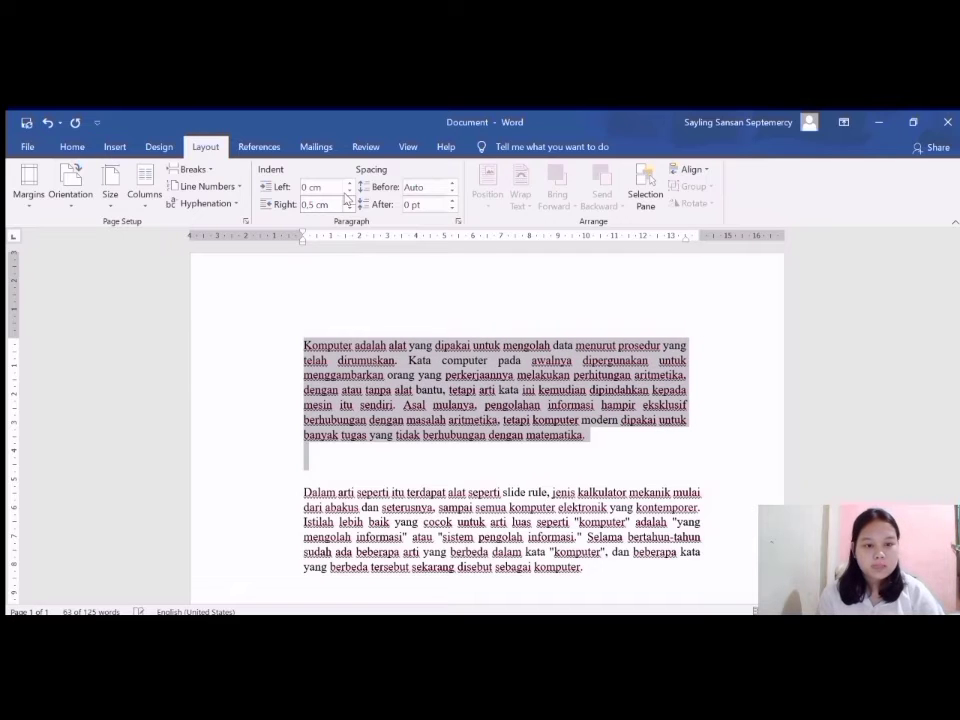
pyautogui.click(346, 199)
pyautogui.click(346, 199)
pyautogui.click(346, 199)
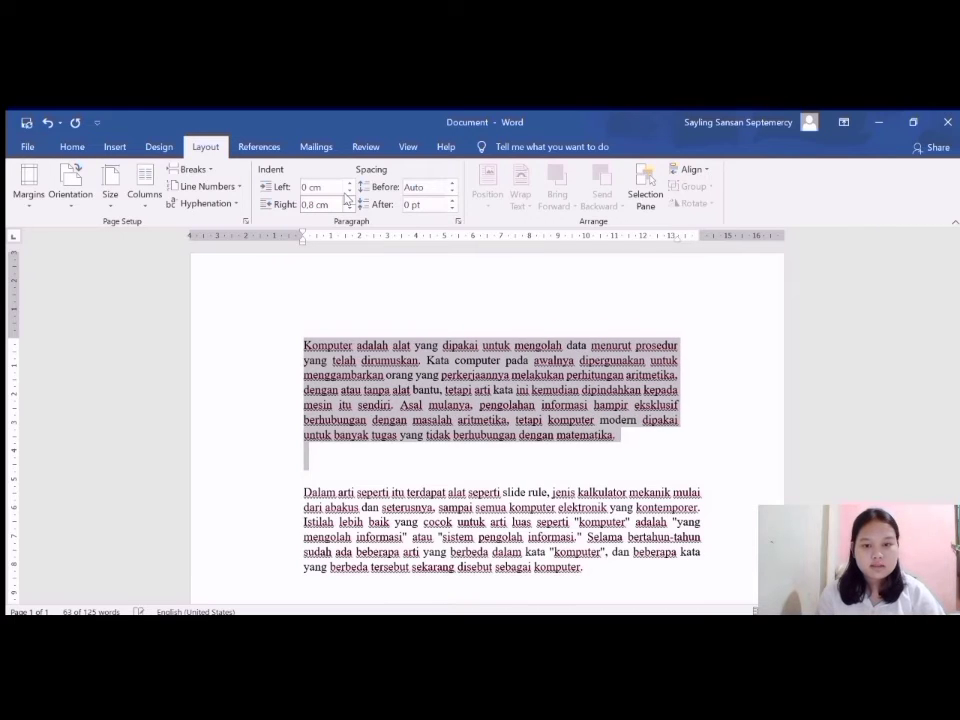
pyautogui.click(346, 199)
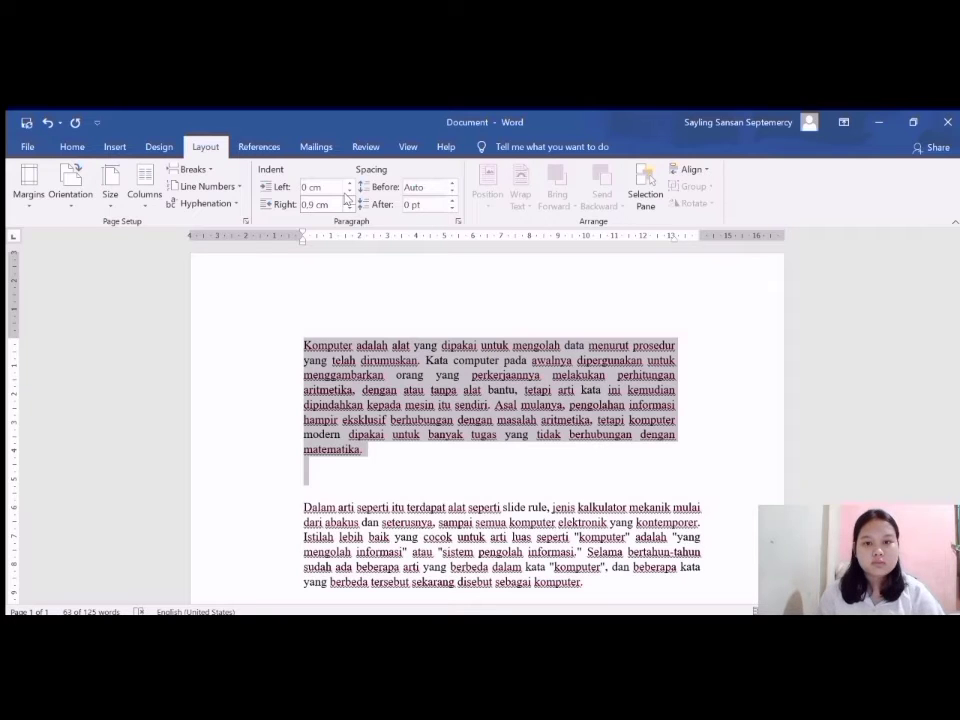
pyautogui.click(347, 199)
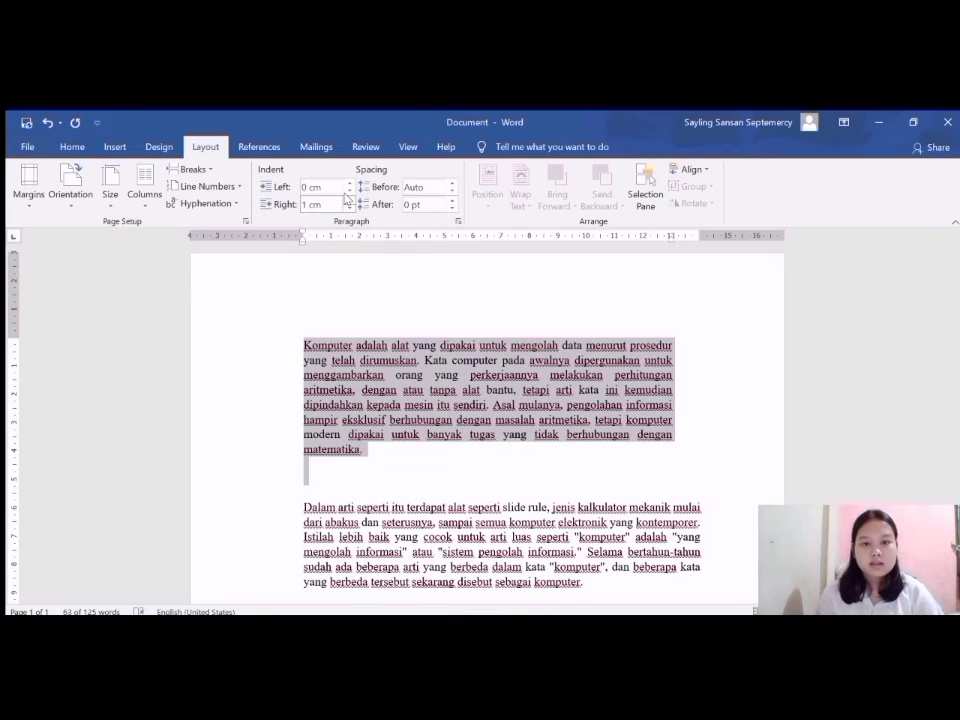
pyautogui.click(347, 199)
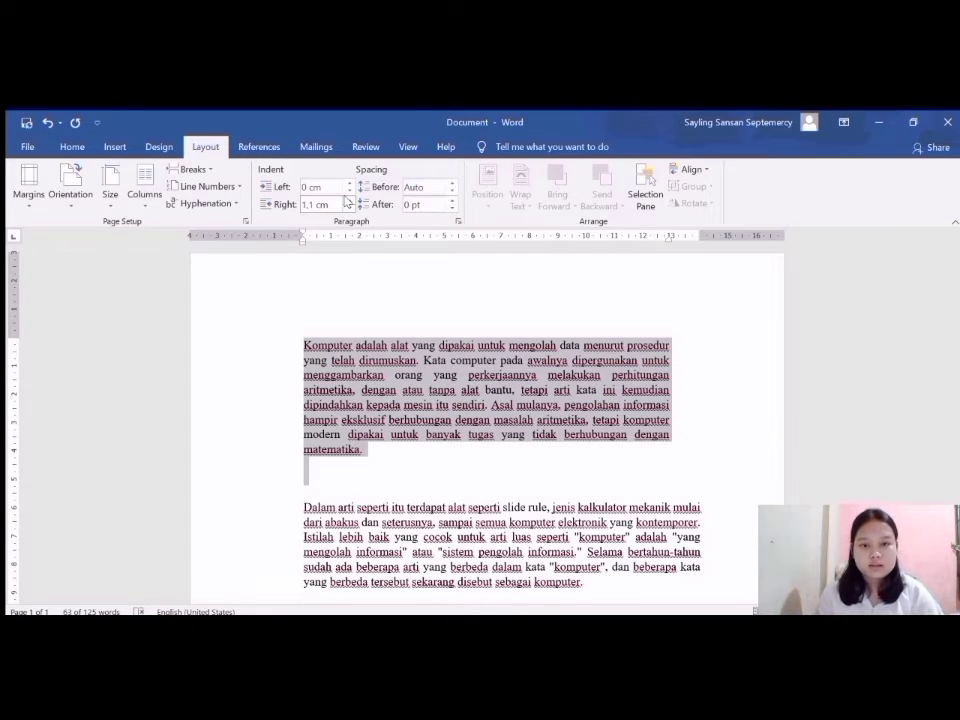
pyautogui.click(347, 199)
# Reset the first paragraph's right indent to 0 cm and deselect the text.
pyautogui.click(349, 206)
pyautogui.click(349, 206)
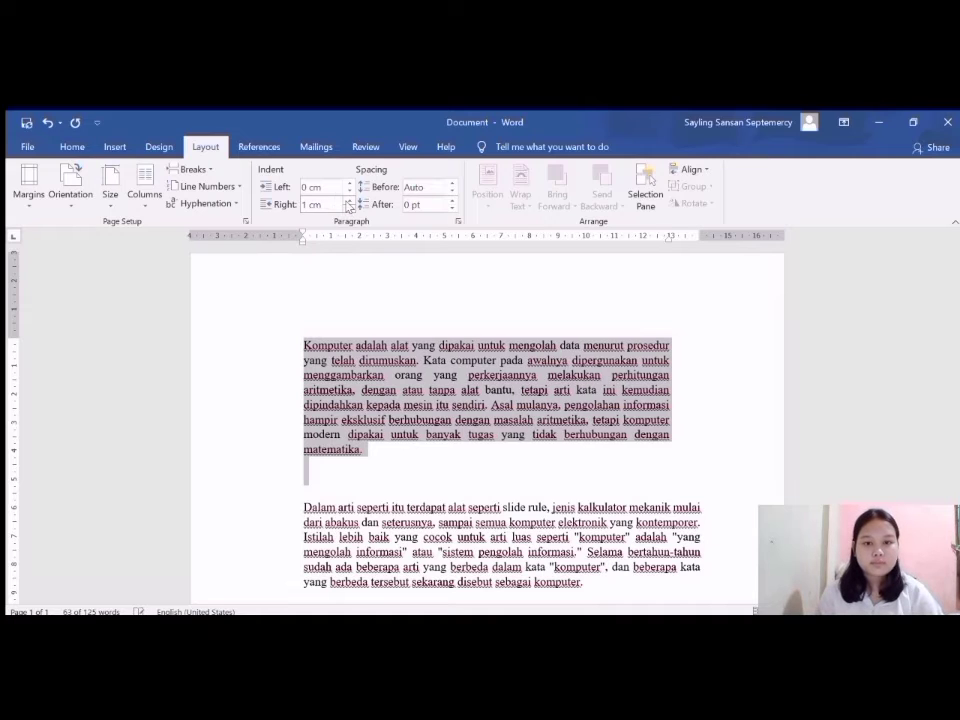
pyautogui.click(349, 206)
pyautogui.click(349, 206)
pyautogui.click(349, 206)
pyautogui.click(349, 206)
pyautogui.click(349, 206)
pyautogui.click(349, 206)
pyautogui.click(349, 206)
pyautogui.click(349, 206)
pyautogui.click(349, 206)
pyautogui.click(349, 206)
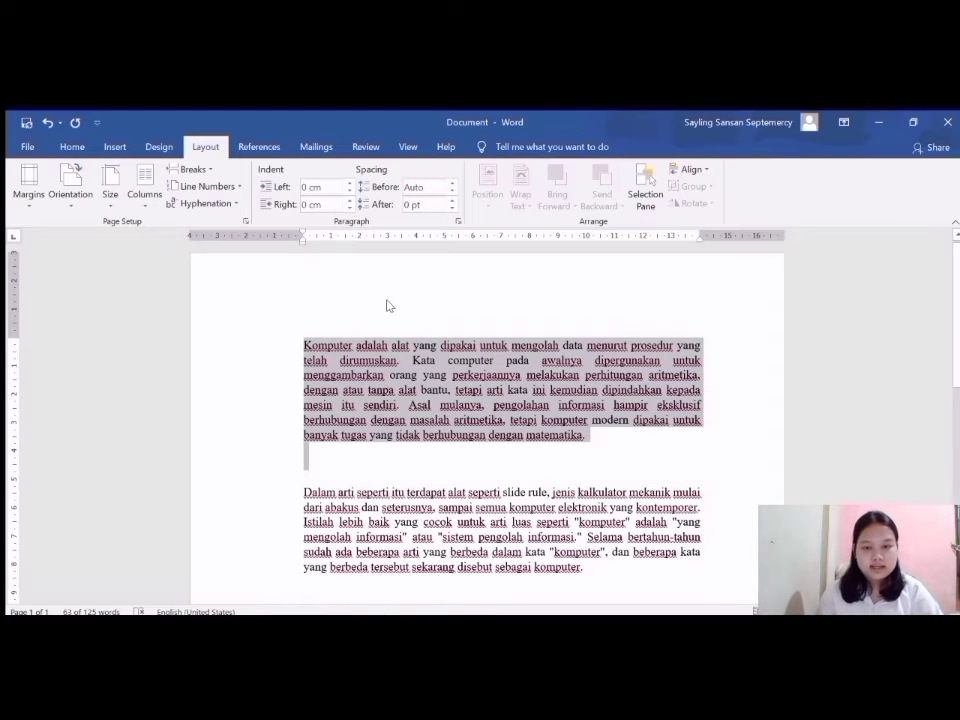
pyautogui.click(345, 336)
# Select both paragraphs and increase their spacing before to 48 pt.
pyautogui.moveTo(306, 344); pyautogui.dragTo(596, 568)
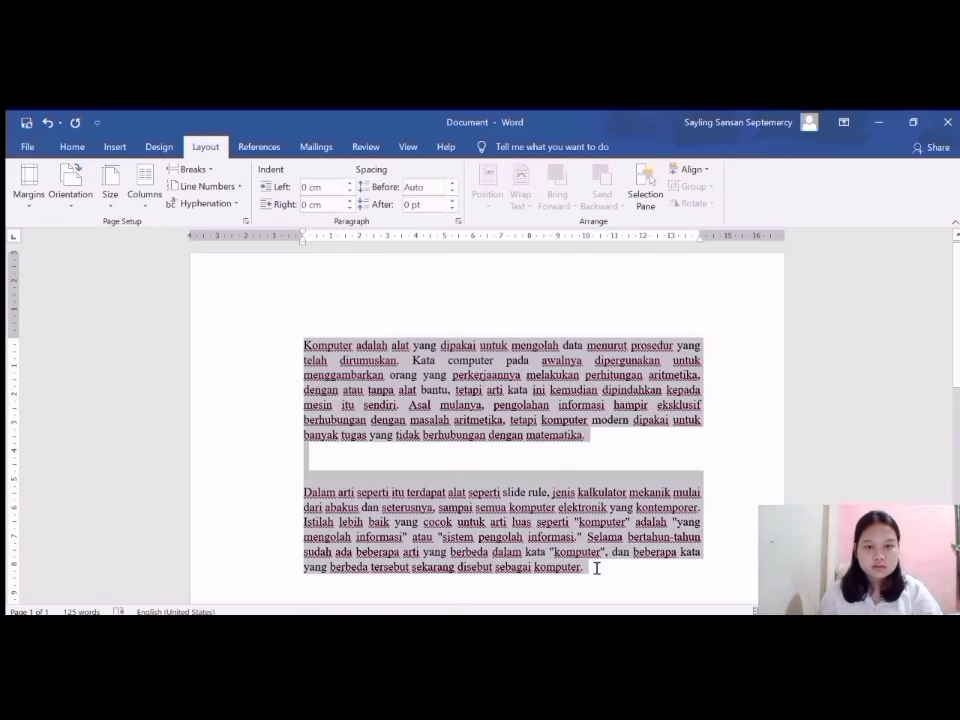
pyautogui.click(449, 182)
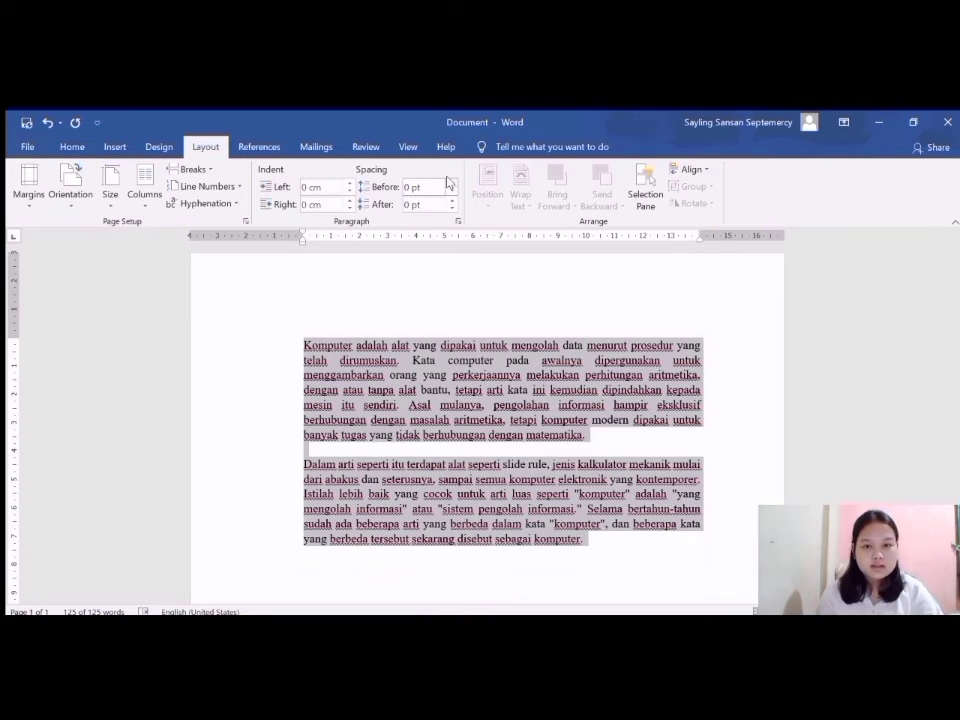
pyautogui.click(451, 182)
pyautogui.click(451, 182)
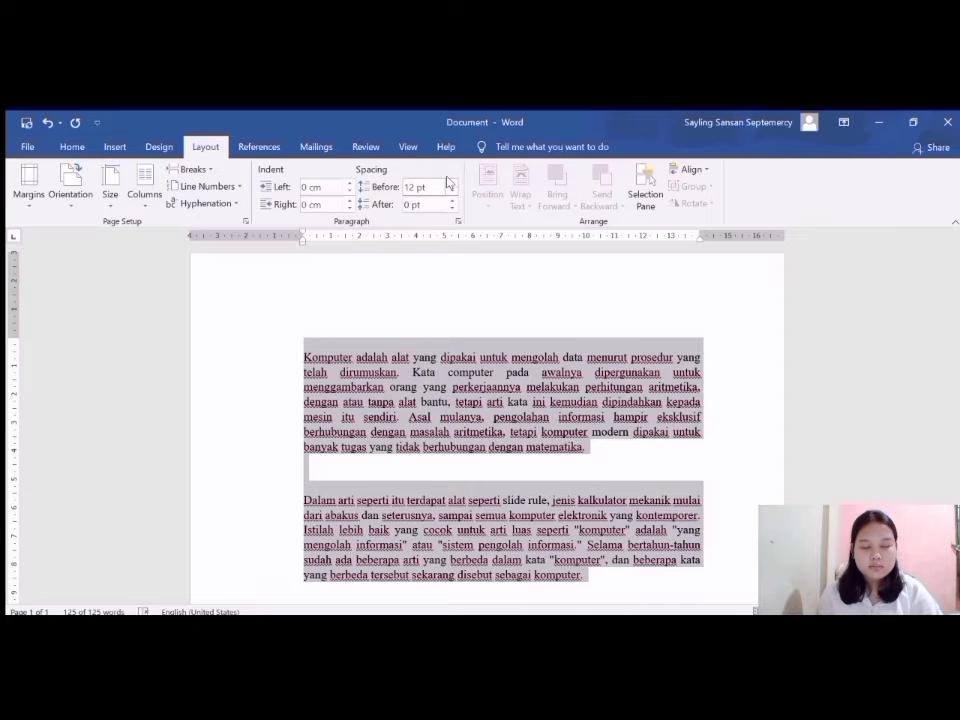
pyautogui.click(451, 182)
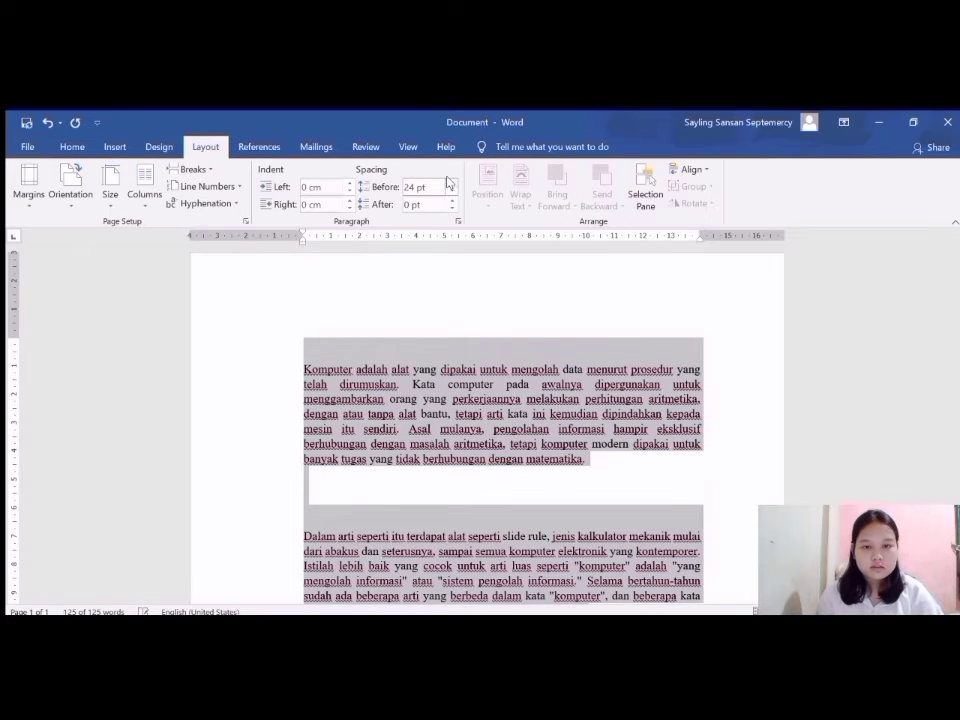
pyautogui.click(451, 182)
pyautogui.click(451, 182)
pyautogui.click(451, 182)
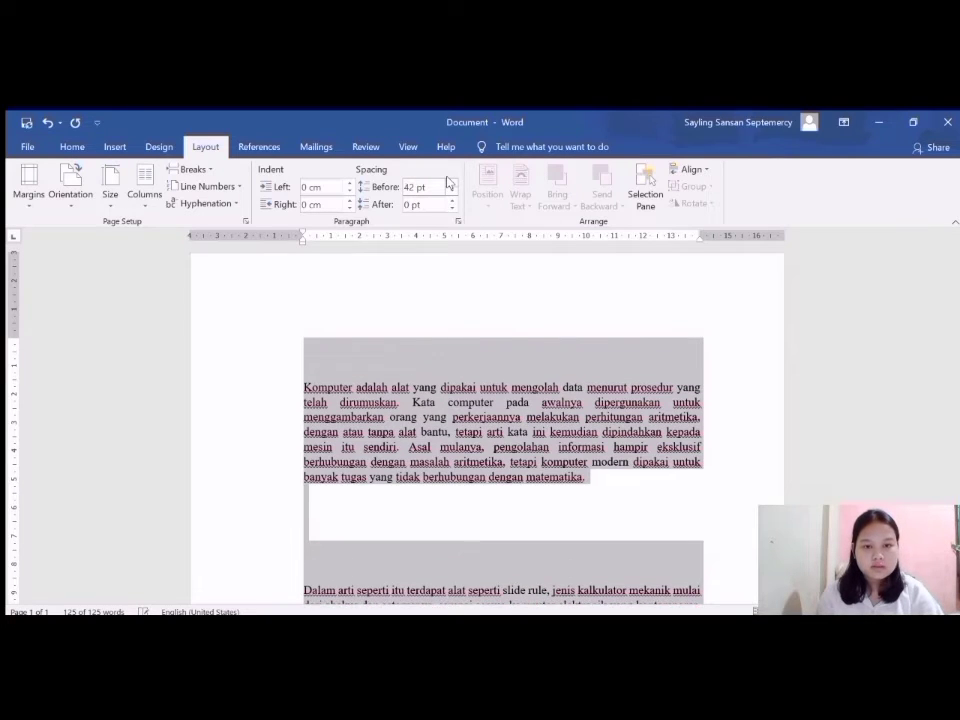
pyautogui.click(451, 182)
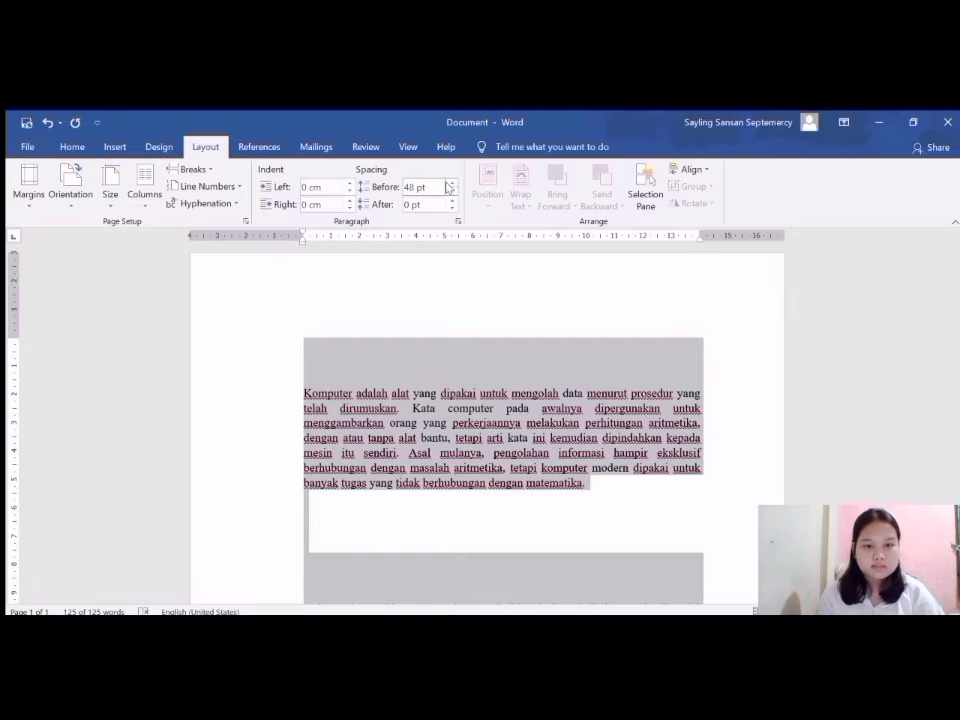
# Return the spacing before both paragraphs to Auto.
pyautogui.click(449, 190)
pyautogui.click(449, 190)
pyautogui.click(449, 190)
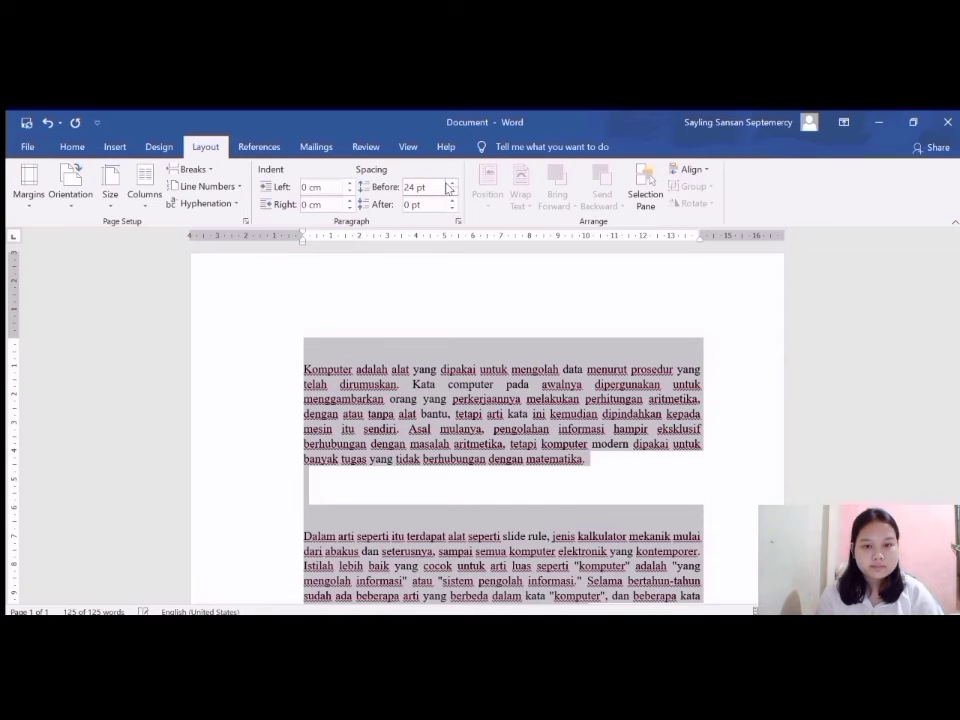
pyautogui.click(449, 190)
pyautogui.click(449, 190)
pyautogui.click(449, 190)
pyautogui.click(449, 190)
pyautogui.click(449, 190)
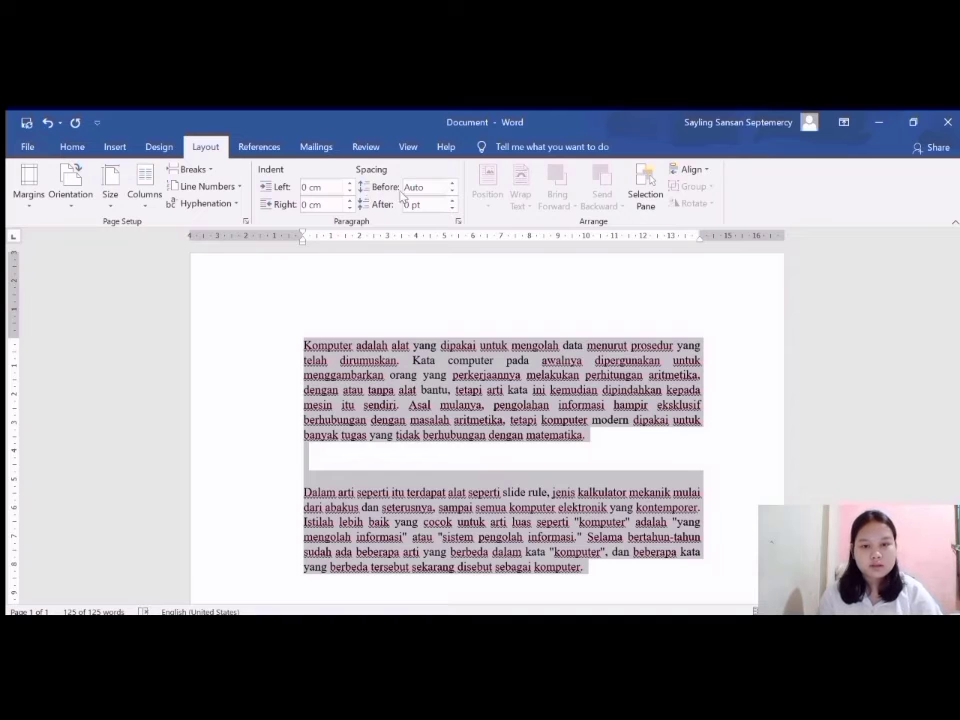
# Set the spacing after both paragraphs to 18 pt.
pyautogui.click(450, 199)
pyautogui.click(450, 199)
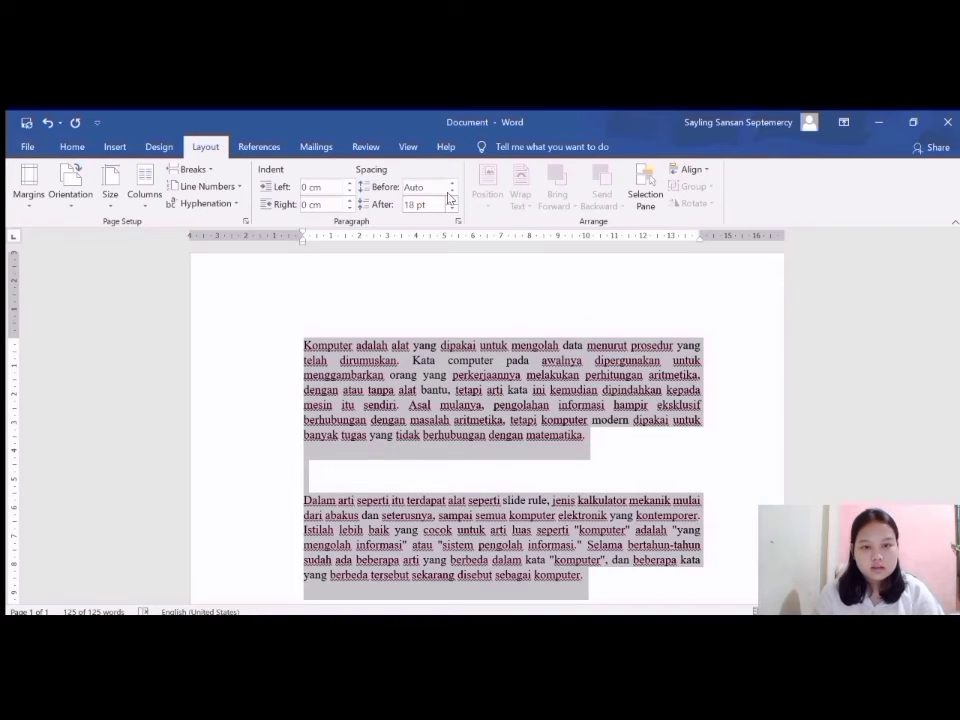
# Increase the spacing after the first paragraph alone to 36 pt.
pyautogui.click(364, 456)
pyautogui.click(450, 199)
pyautogui.click(450, 199)
pyautogui.click(450, 199)
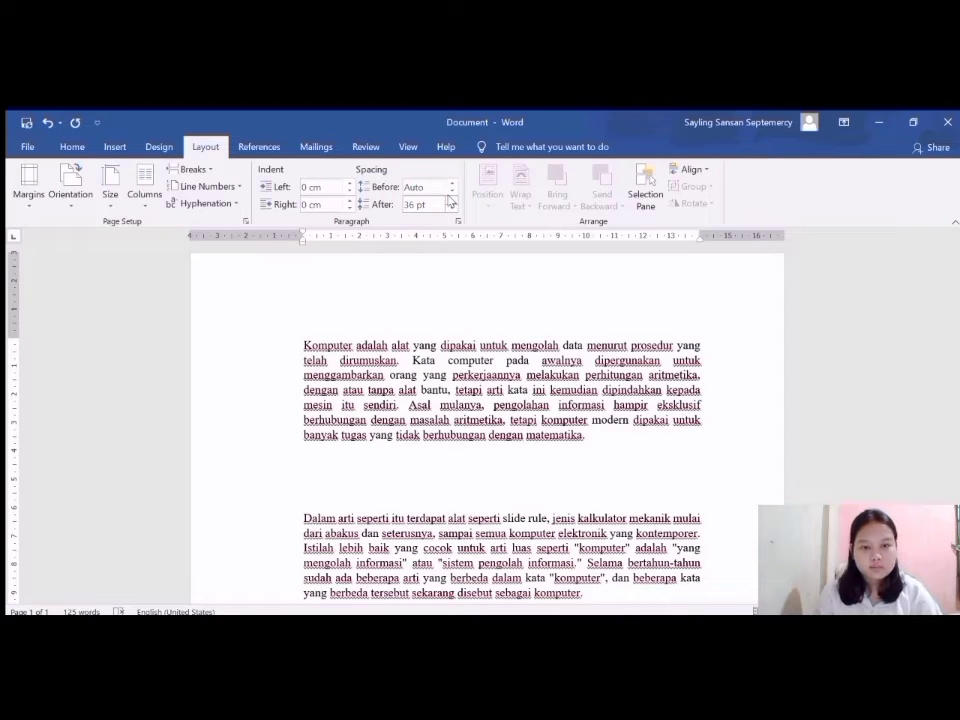
# Reset the spacing after the first paragraph to 0 pt.
pyautogui.click(451, 208)
pyautogui.click(451, 208)
pyautogui.click(451, 208)
pyautogui.click(451, 208)
pyautogui.click(451, 208)
pyautogui.click(451, 208)
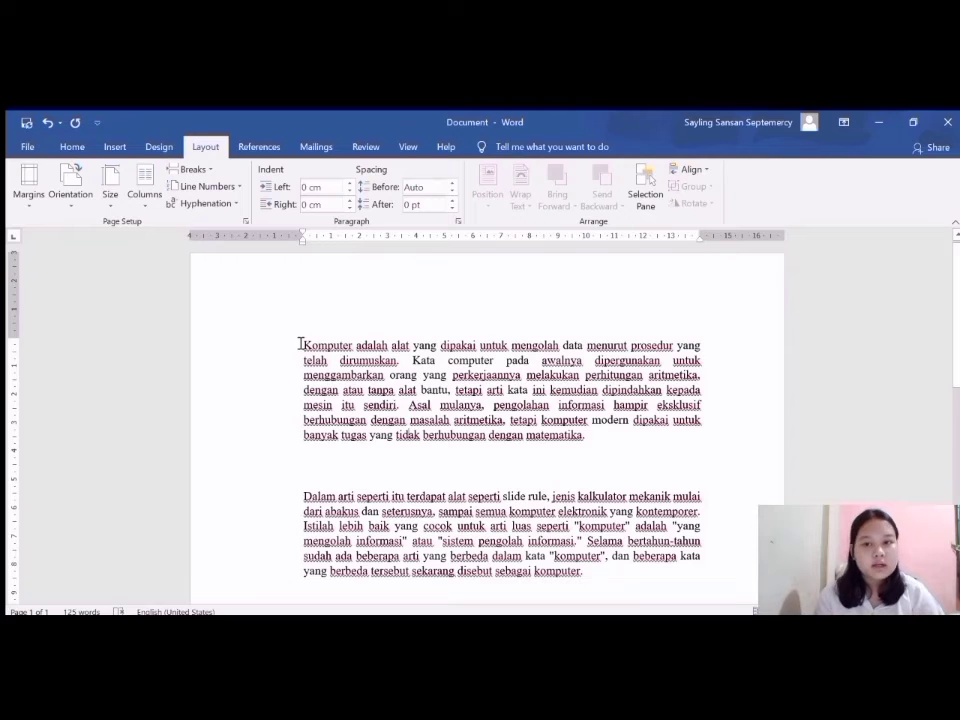
# Paste the numbered computer components picture in front of the first paragraph.
pyautogui.click(110, 146)
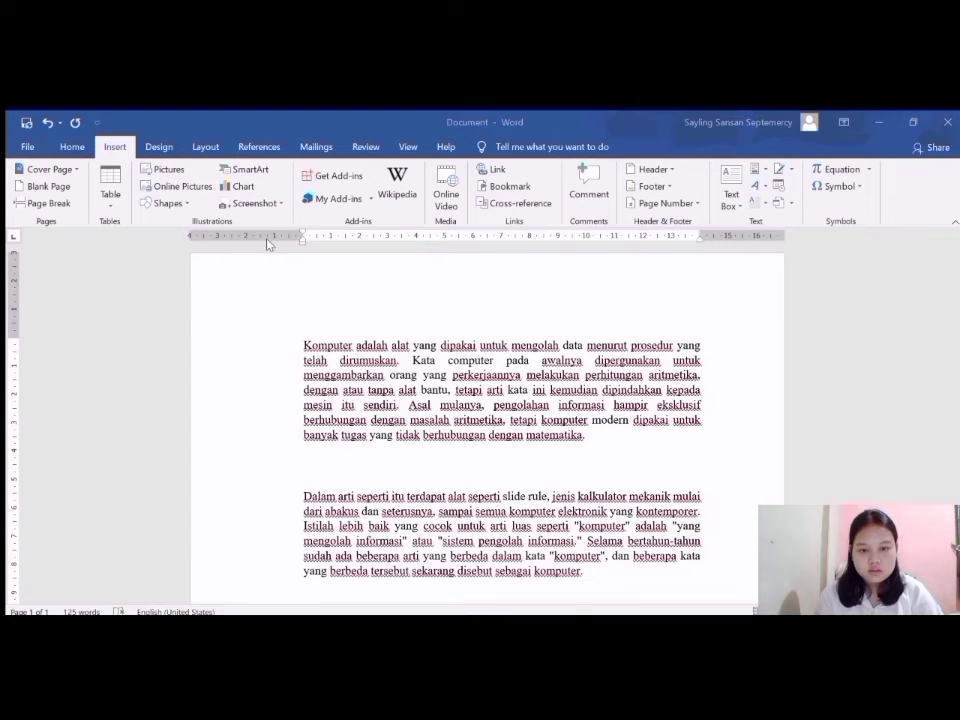
pyautogui.hotkey('ctrl', 'v')
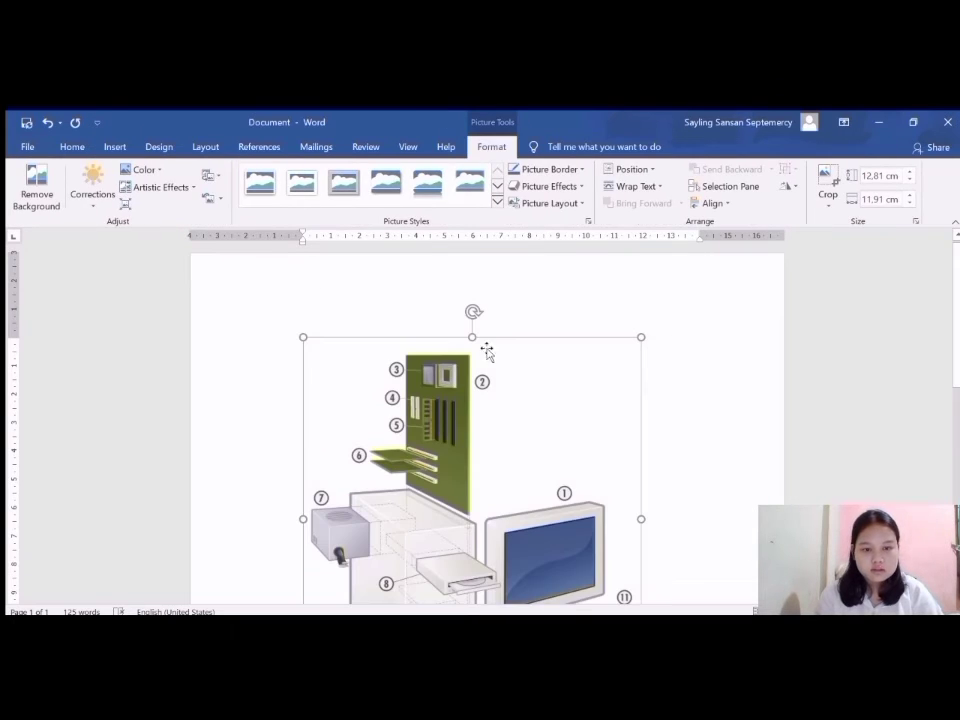
pyautogui.scroll(-7, 490, 398)
pyautogui.scroll(3, 490, 398)
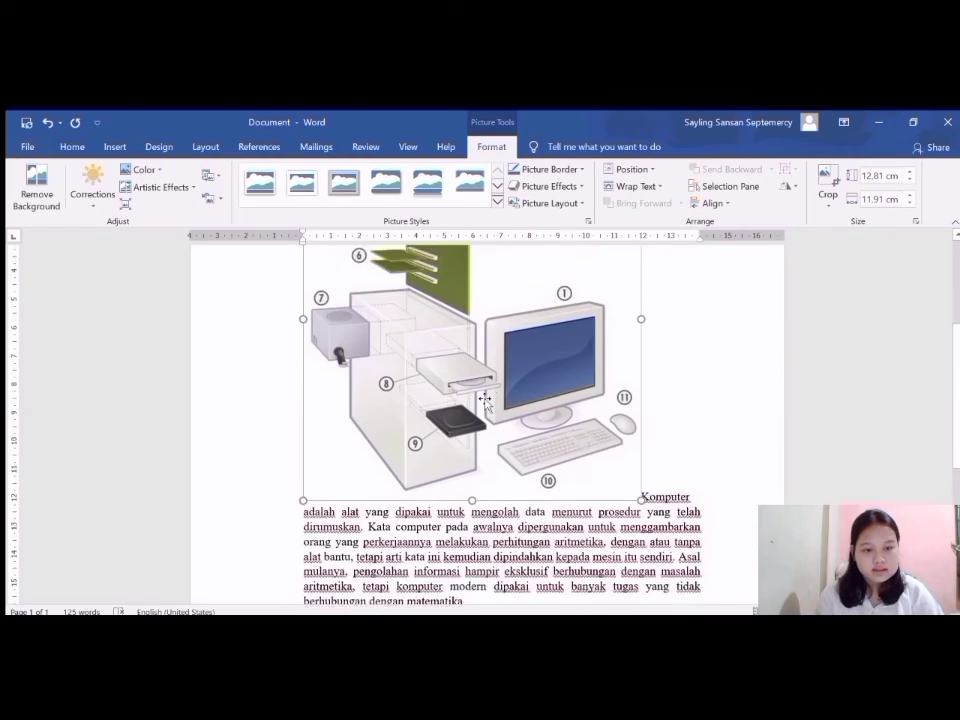
# Scale the computer components picture down proportionally to 9.47 cm high and 8.81 cm wide.
pyautogui.moveTo(643, 516); pyautogui.dragTo(511, 427)
pyautogui.scroll(4, 514, 434)
pyautogui.scroll(-1, 545, 439)
pyautogui.scroll(-1, 545, 439)
pyautogui.scroll(2, 542, 435)
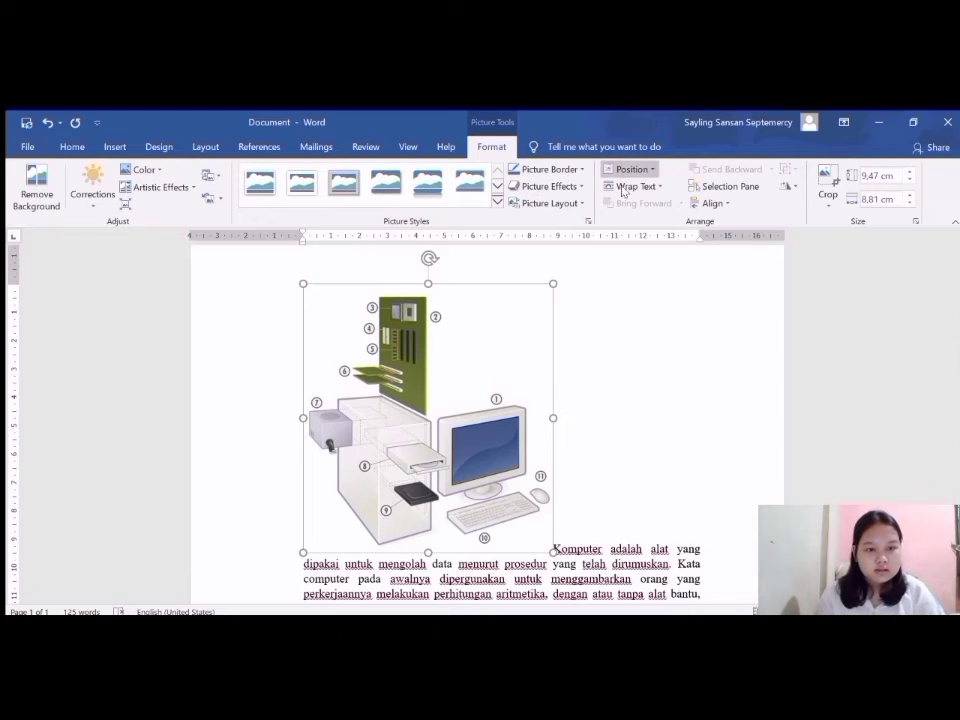
# Position the picture beside the first paragraph on the left, with the text wrapping around it.
pyautogui.click(622, 189)
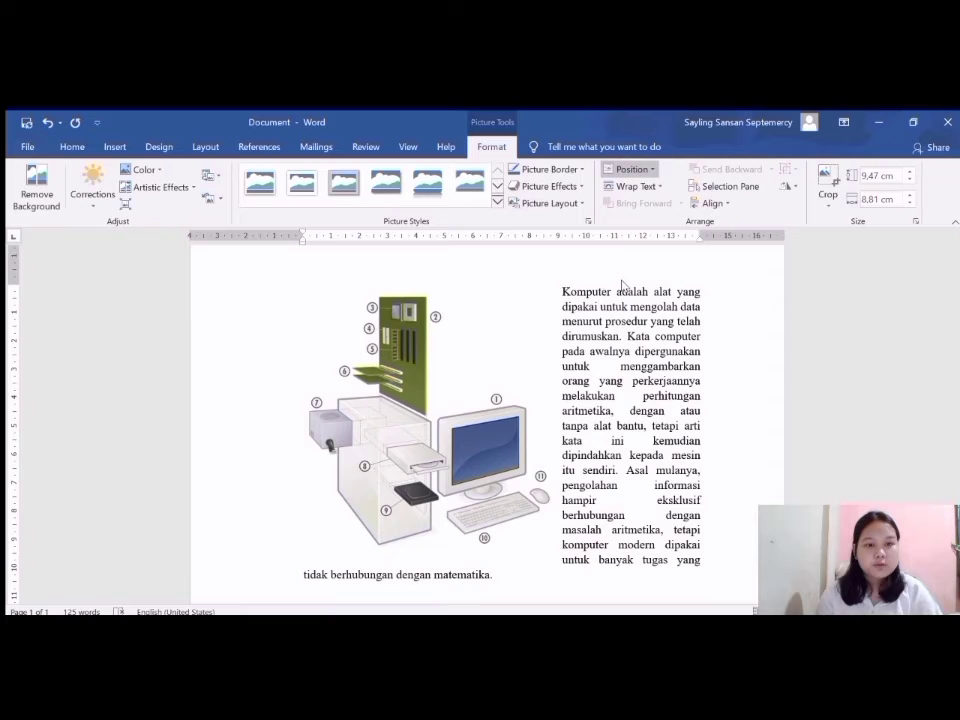